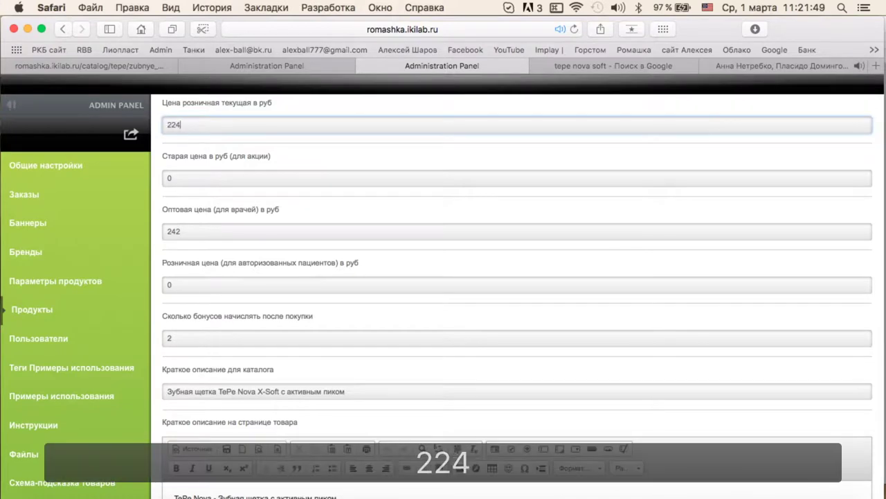
Set the product's wholesale price for doctors to 176 rubles
{"action": "double_click", "coordinate": [200, 239]}
{"action": "type", "text": "176"}
{"action": "left_click", "coordinate": [349, 284]}
Change the short catalog description to "Зубная щетка Select Soft для взрослых"
{"action": "scroll", "coordinate": [349, 279], "scroll_direction": "down", "scroll_amount": 5}
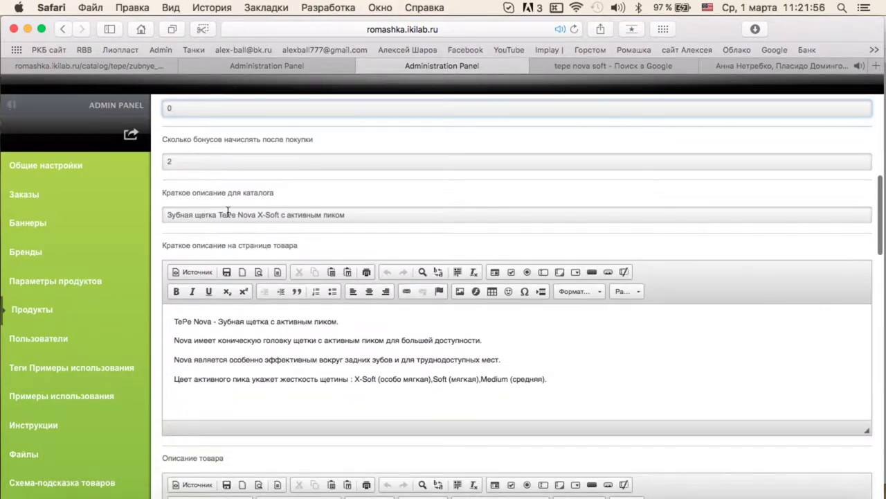
{"action": "left_click_drag", "start_coordinate": [219, 214], "coordinate": [238, 216]}
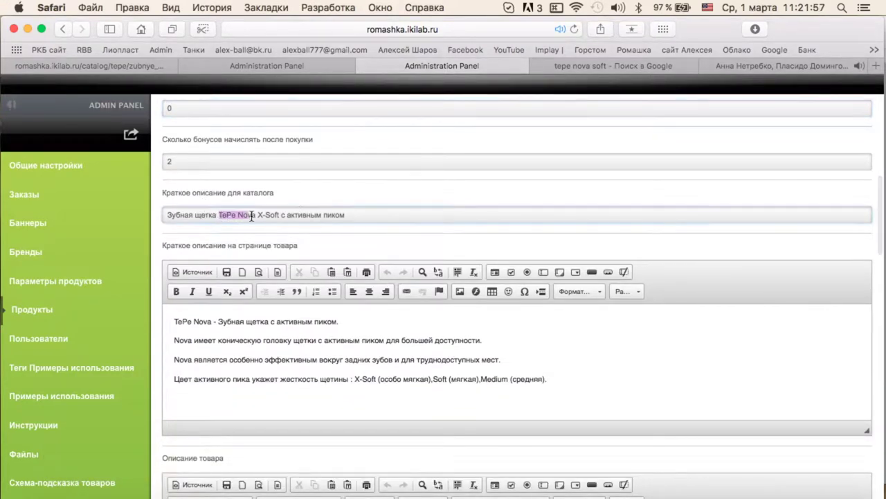
{"action": "type", "text": "Selec"}
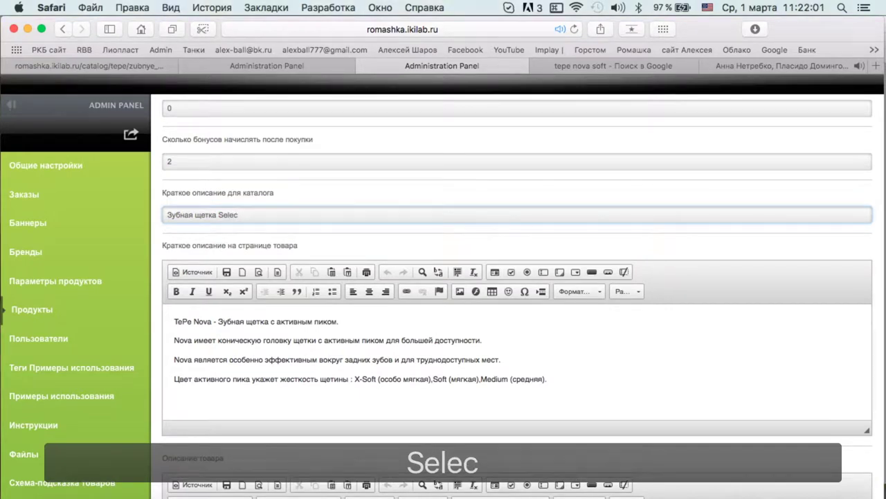
{"action": "type", "text": "t Soft"}
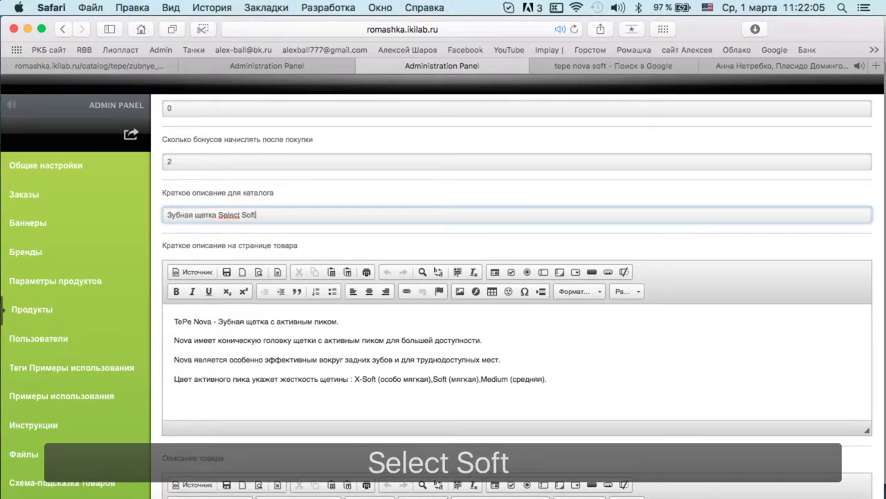
{"action": "type", "text": " для взрослых"}
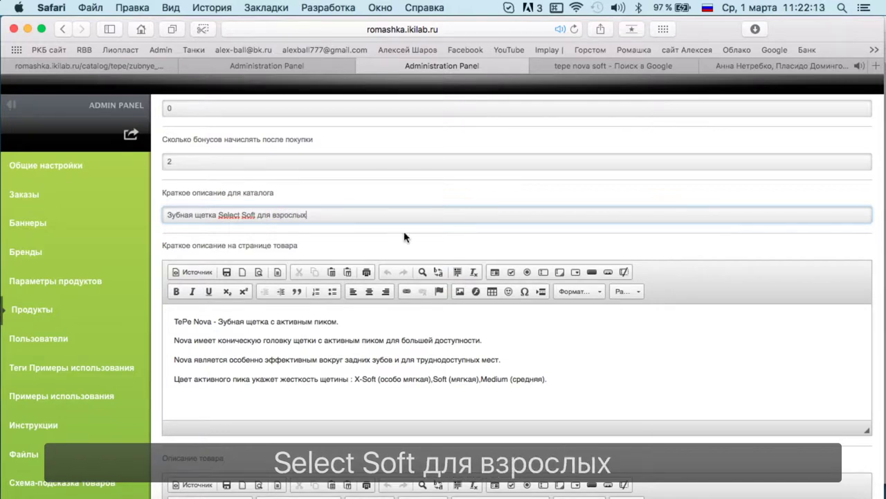
Copy the TePe Select heading and its descriptive paragraph from the Pages document "лекция полная по всем продуктам.pages"
{"action": "scroll", "coordinate": [409, 229], "scroll_direction": "down", "scroll_amount": 3}
{"action": "key", "text": "ctrl+Up"}
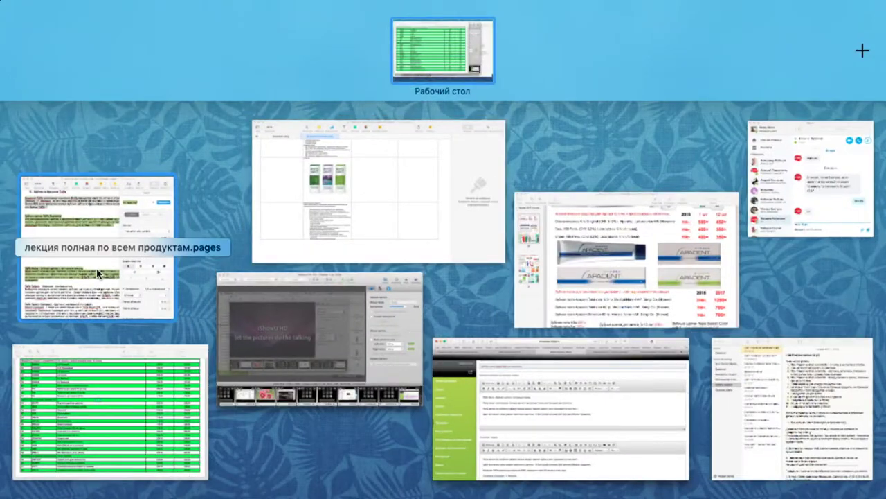
{"action": "left_click", "coordinate": [97, 274]}
{"action": "scroll", "coordinate": [20, 246], "scroll_direction": "down", "scroll_amount": 10}
{"action": "left_click_drag", "start_coordinate": [20, 246], "coordinate": [304, 291]}
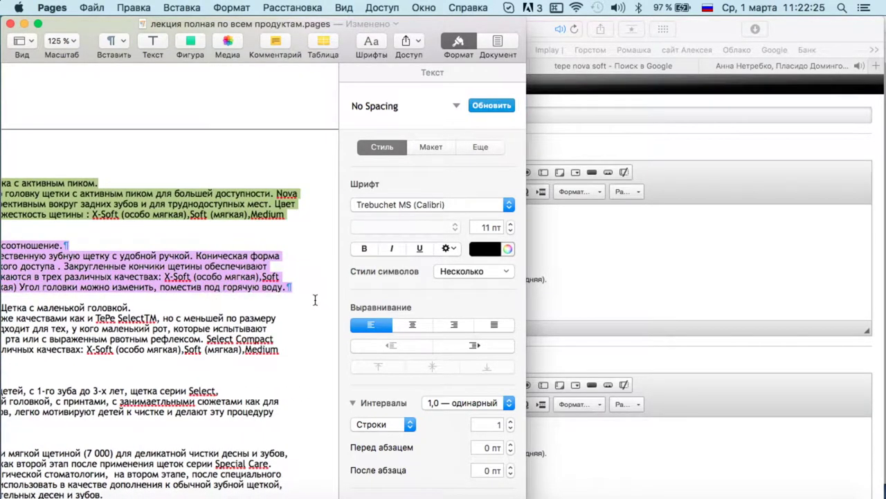
{"action": "key", "text": "super+c"}
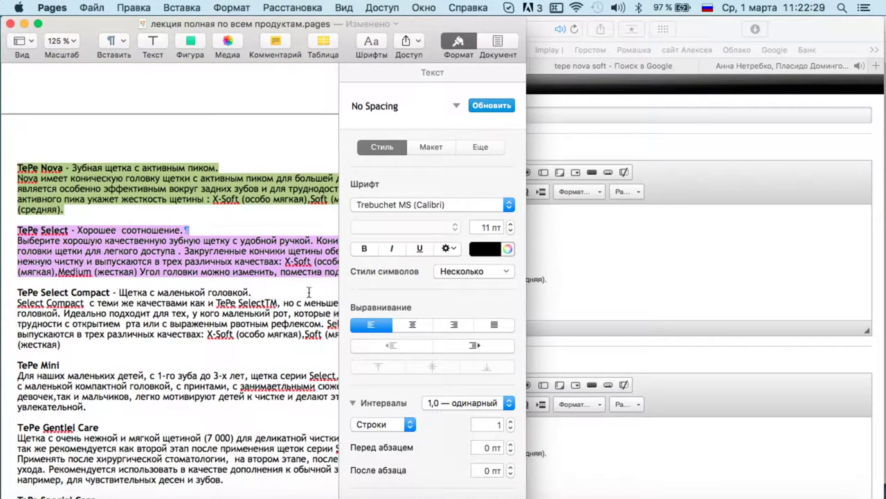
Back in Safari, replace the whole short description on the product page with the copied TePe Select text
{"action": "left_click", "coordinate": [649, 291]}
{"action": "left_click_drag", "start_coordinate": [173, 221], "coordinate": [695, 302]}
{"action": "key", "text": "super+v"}
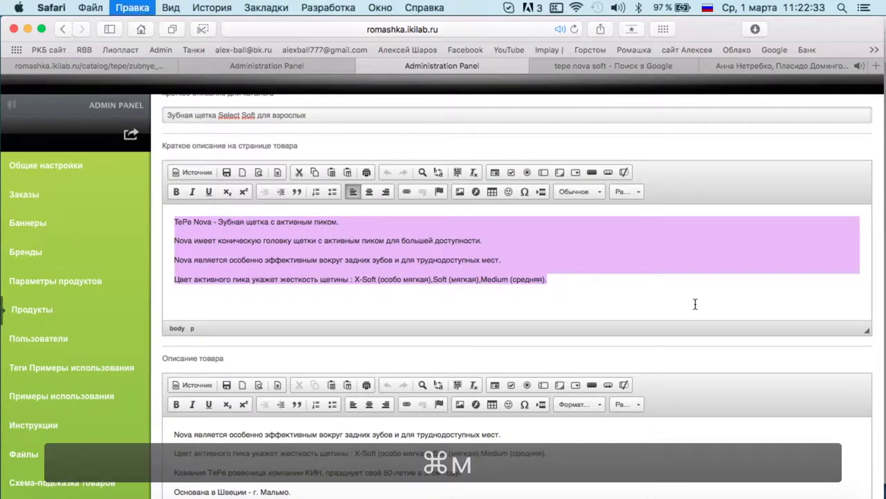
{"action": "key", "text": "super+a"}
{"action": "left_click", "coordinate": [480, 173]}
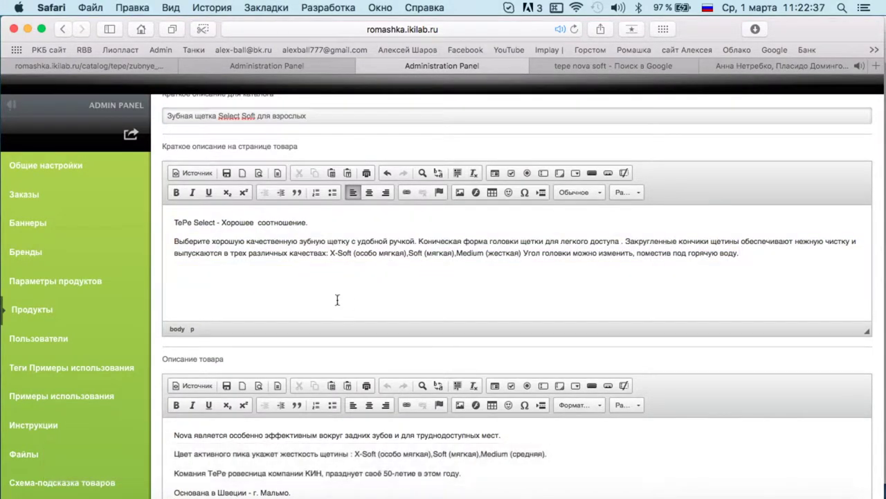
Split the TePe Select text into separate paragraphs after "ручкой.", "доступа ." and "Medium (жесткая).", adding the missing full stop after "(жесткая)"
{"action": "left_click", "coordinate": [419, 242]}
{"action": "key", "text": "Return"}
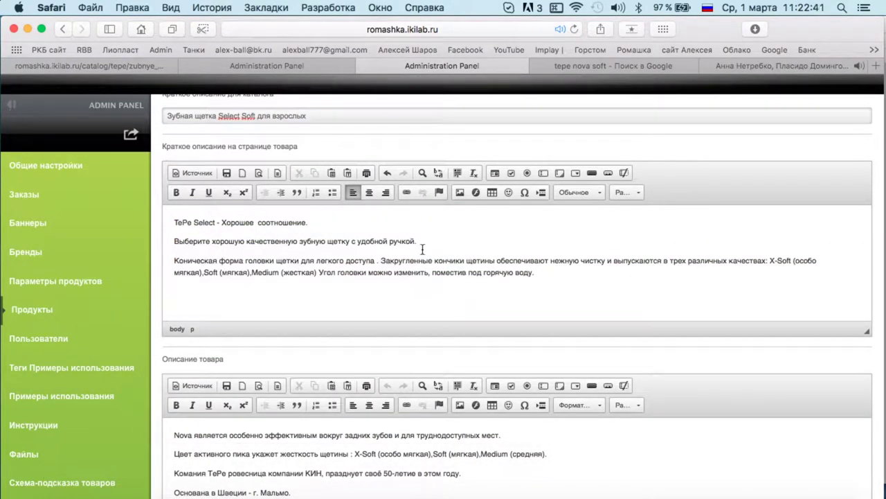
{"action": "left_click", "coordinate": [381, 262]}
{"action": "key", "text": "Return"}
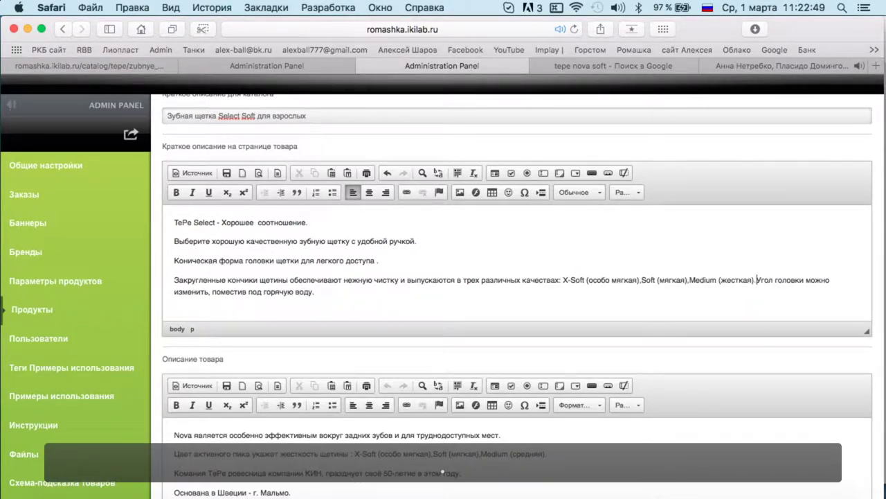
{"action": "key", "text": "Return"}
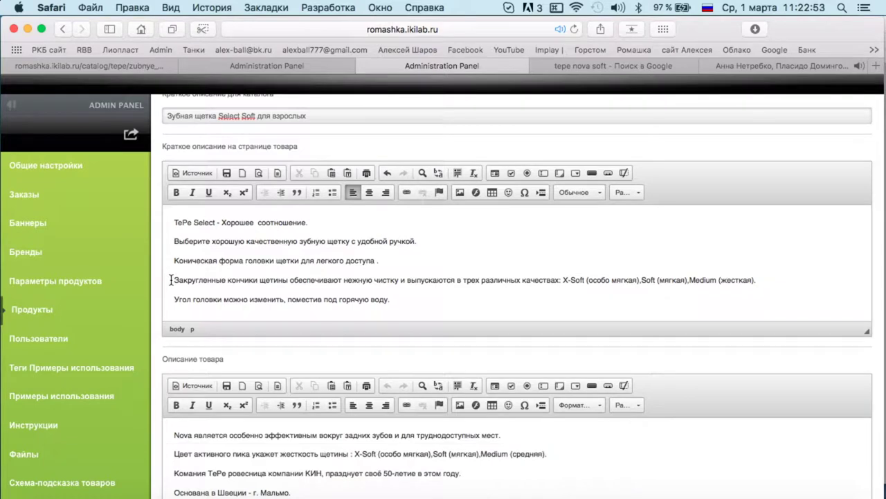
Move the last two TePe Select paragraphs into "Описание товара", replacing all its text, and delete the empty line left in the short description
{"action": "left_click_drag", "start_coordinate": [170, 280], "coordinate": [524, 319]}
{"action": "key", "text": "super+x"}
{"action": "left_click", "coordinate": [307, 378]}
{"action": "key", "text": "super+a"}
{"action": "key", "text": "super+v"}
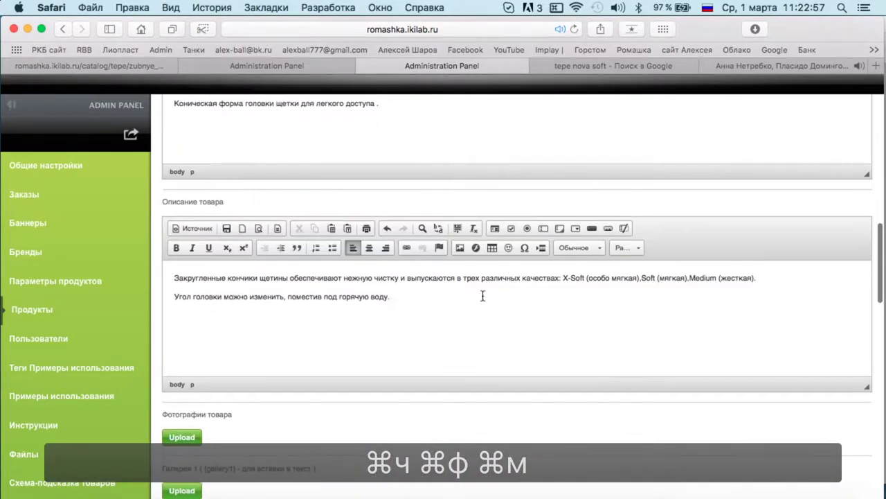
{"action": "left_click", "coordinate": [291, 133]}
{"action": "scroll", "coordinate": [291, 132], "scroll_direction": "up", "scroll_amount": 2}
{"action": "key", "text": "BackSpace"}
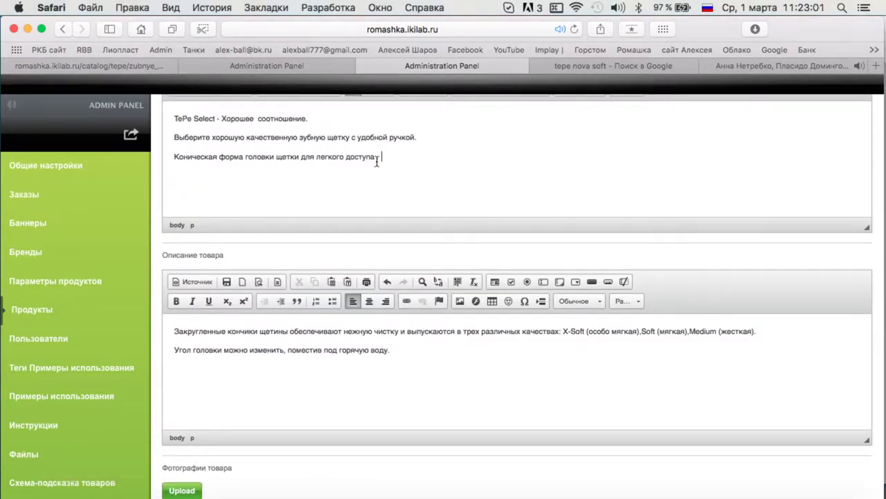
Start uploading product photos under "Фотографии товара" and browse to the "селект" image folder
{"action": "scroll", "coordinate": [427, 301], "scroll_direction": "down", "scroll_amount": 5}
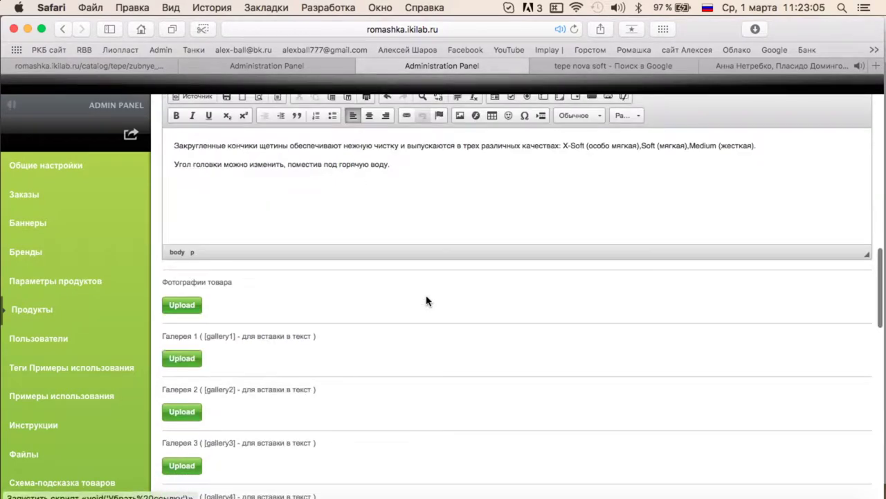
{"action": "left_click", "coordinate": [183, 305]}
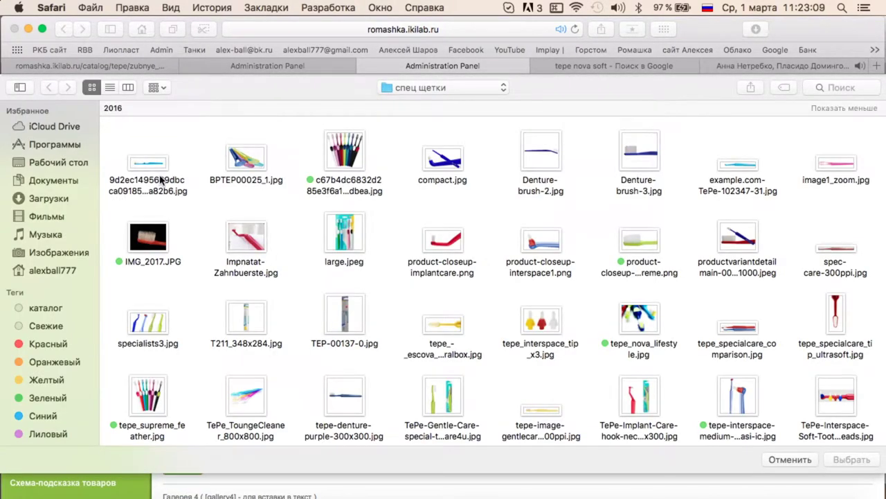
{"action": "left_click", "coordinate": [409, 88]}
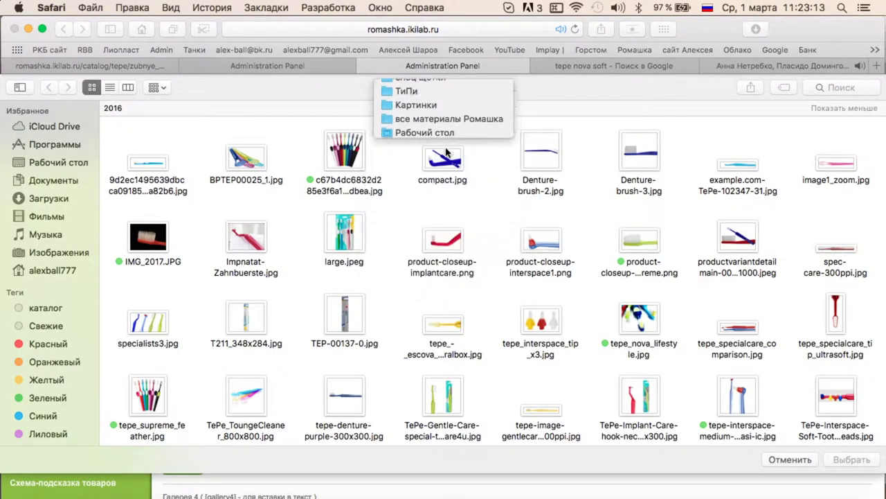
{"action": "left_click", "coordinate": [416, 103]}
{"action": "double_click", "coordinate": [154, 246]}
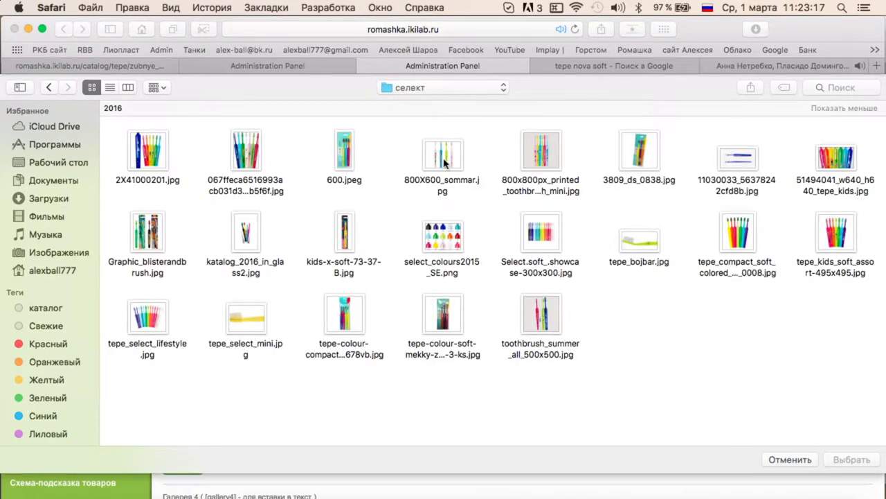
Preview candidate images and select select_colours2015_SE.png, Select.soft_.showcase-300x300.jpg, tepe_bojbar.jpg and tepe_select_lifestyle.jpg
{"action": "left_click", "coordinate": [747, 165]}
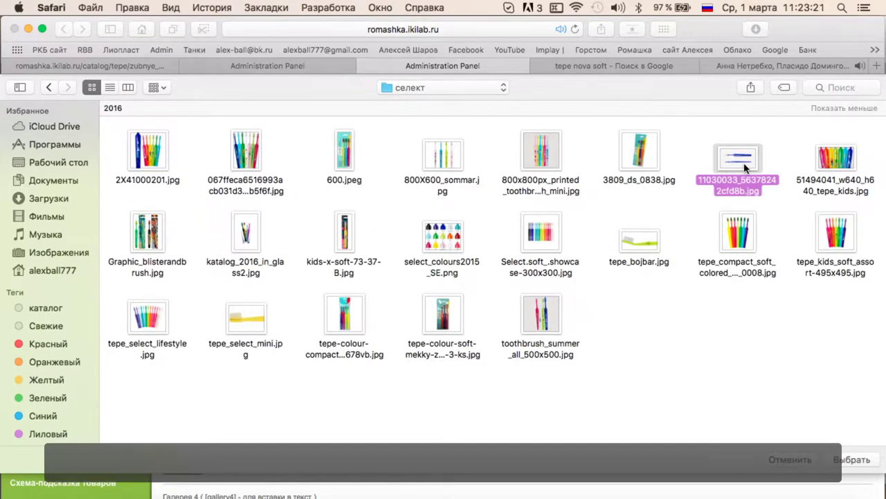
{"action": "key", "text": "space"}
{"action": "key", "text": "space"}
{"action": "left_click", "coordinate": [541, 235]}
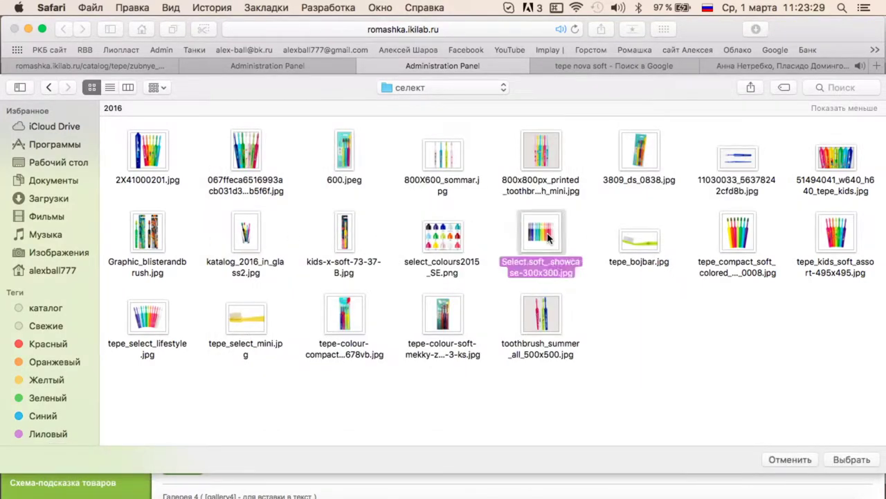
{"action": "key", "text": "space"}
{"action": "key", "text": "space"}
{"action": "left_click", "coordinate": [437, 242], "text": "super"}
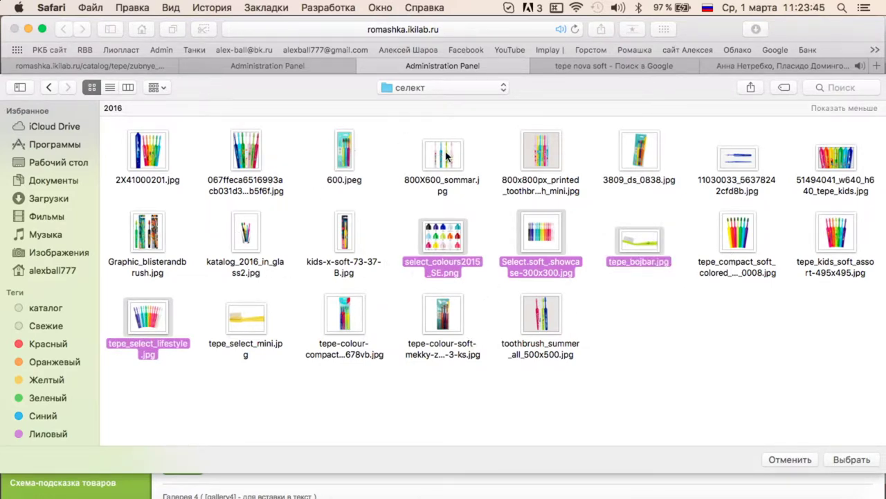
Upload the selected photos and reorder them: fanned brushes, single green brush, row of brushes, color chart
{"action": "right_click", "coordinate": [640, 238]}
{"action": "left_click", "coordinate": [712, 310]}
{"action": "key", "text": "Return"}
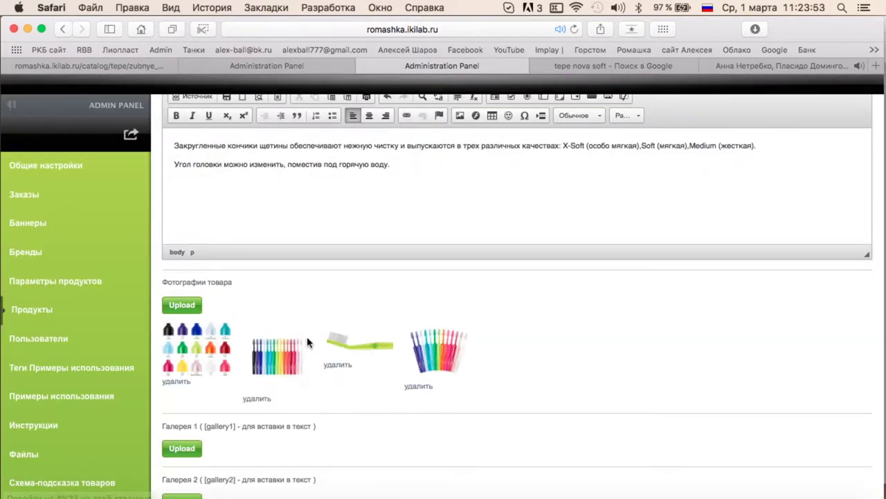
{"action": "mouse_move", "coordinate": [420, 348]}
{"action": "left_mouse_down"}
{"action": "mouse_move", "coordinate": [196, 347]}
{"action": "mouse_move", "coordinate": [209, 356]}
{"action": "mouse_move", "coordinate": [399, 358]}
{"action": "left_mouse_up"}
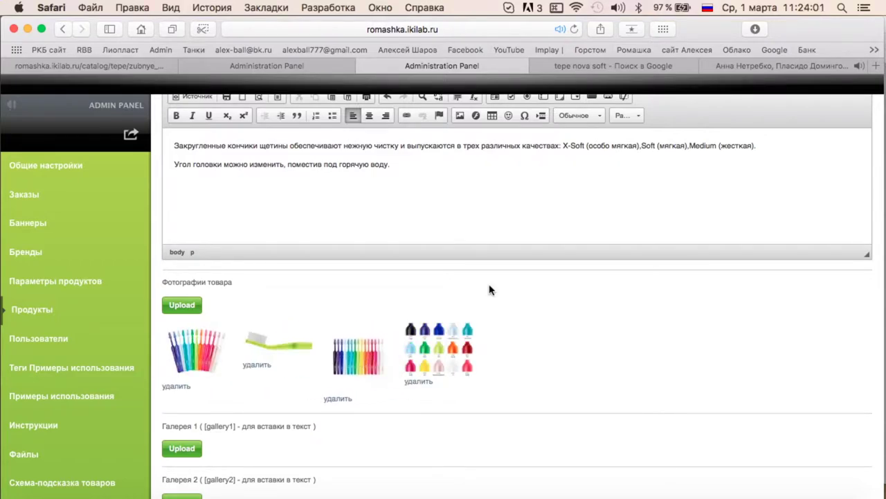
Search Google Images for "tepe select soft"
{"action": "left_click", "coordinate": [655, 66]}
{"action": "scroll", "coordinate": [562, 106], "scroll_direction": "up", "scroll_amount": 10}
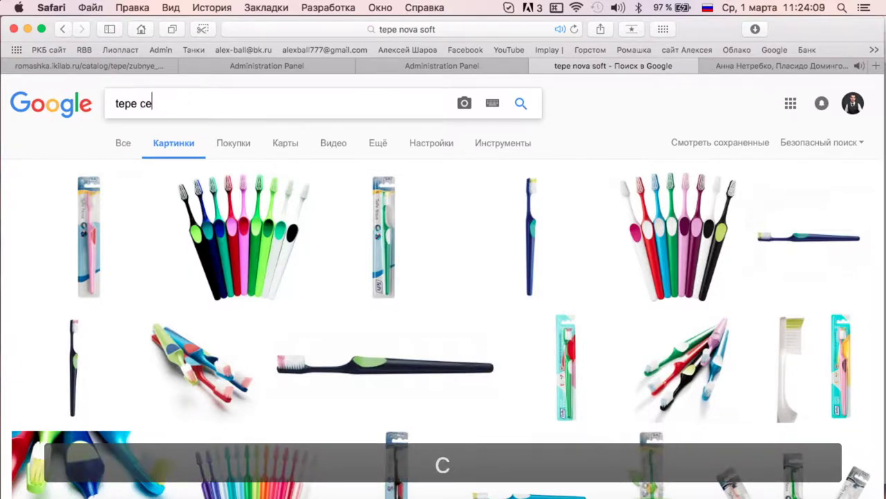
{"action": "key", "text": "BackSpace"}
{"action": "key", "text": "BackSpace"}
{"action": "type", "text": "select soft"}
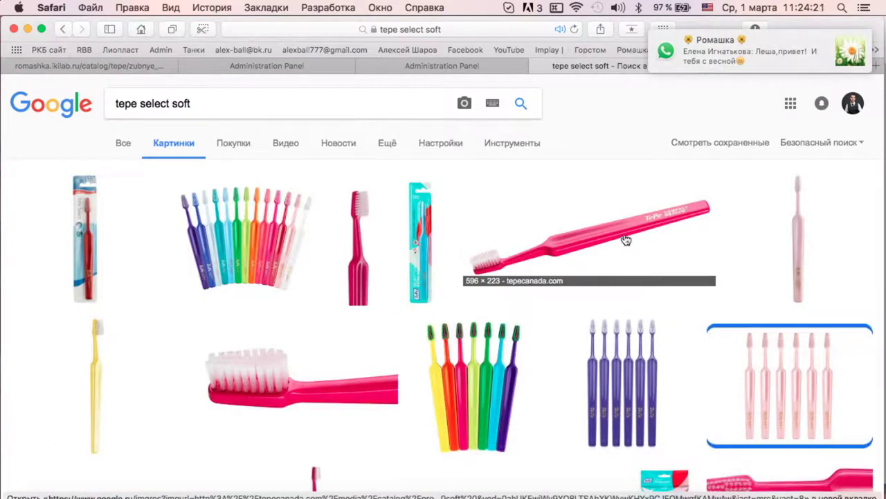
Save the full-size pink TePe Select Compact image from tepecanada.com to Downloads and close its page
{"action": "left_click", "coordinate": [604, 235]}
{"action": "left_click", "coordinate": [658, 281]}
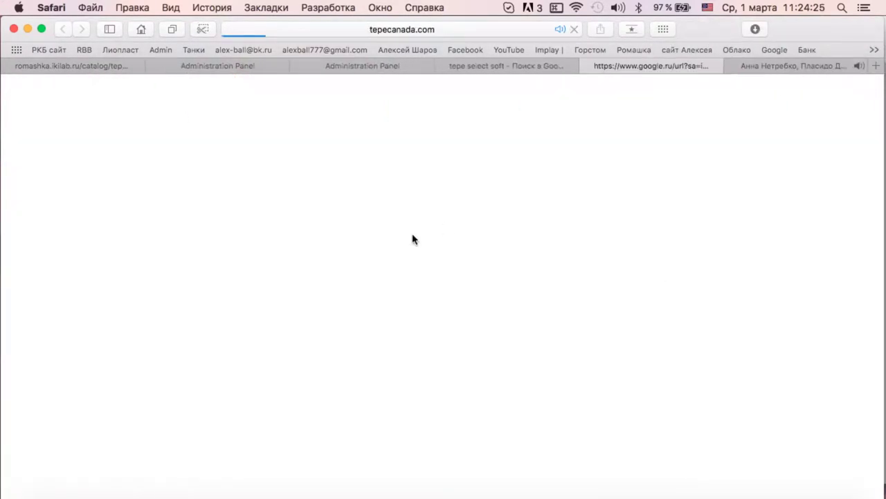
{"action": "right_click", "coordinate": [454, 149]}
{"action": "left_click", "coordinate": [484, 172]}
{"action": "left_click", "coordinate": [587, 66]}
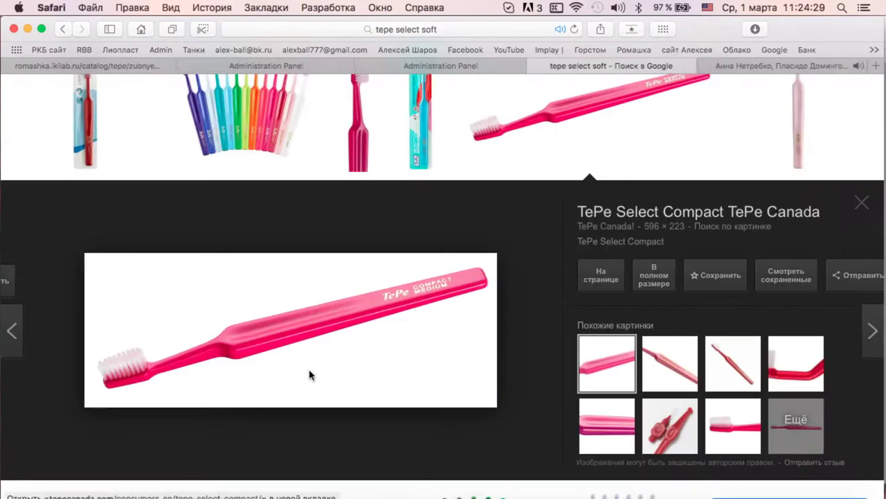
Save the full-size oralcare4u.com.au image of the pink brush beside the packaged one to Downloads and close its page
{"action": "scroll", "coordinate": [392, 178], "scroll_direction": "up", "scroll_amount": 3}
{"action": "left_click", "coordinate": [392, 178]}
{"action": "left_click", "coordinate": [667, 285]}
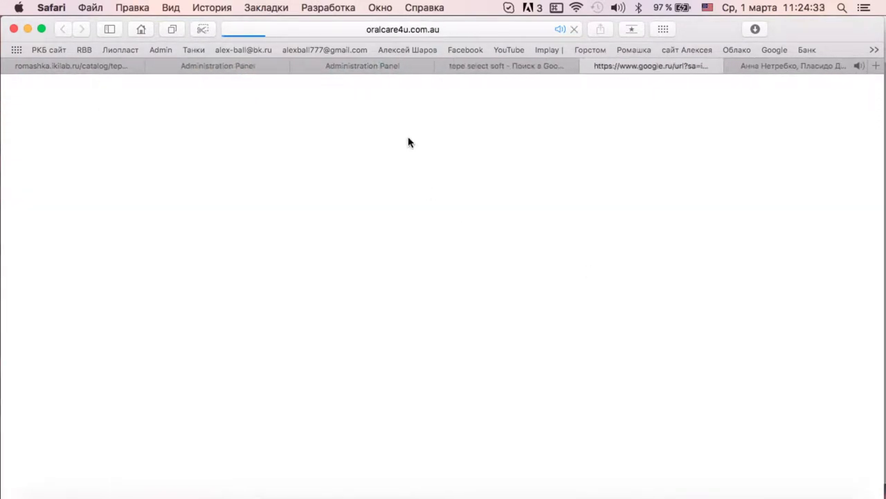
{"action": "right_click", "coordinate": [422, 196]}
{"action": "left_click", "coordinate": [503, 295]}
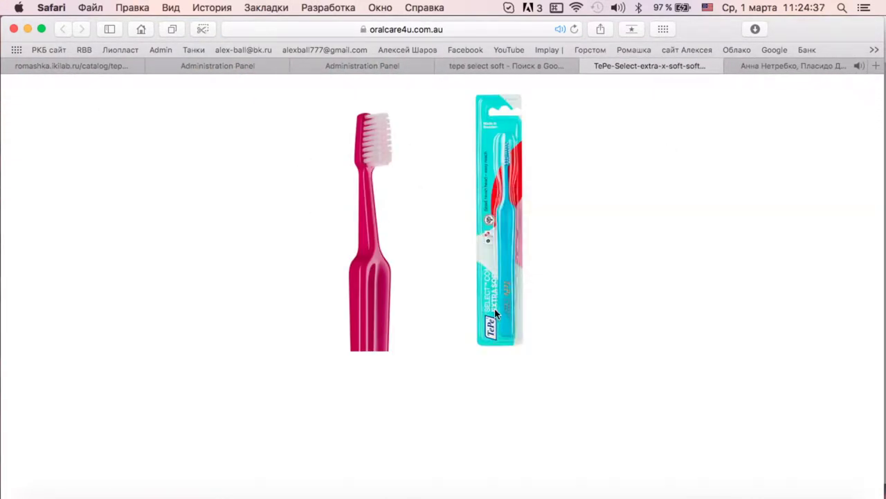
{"action": "right_click", "coordinate": [462, 226]}
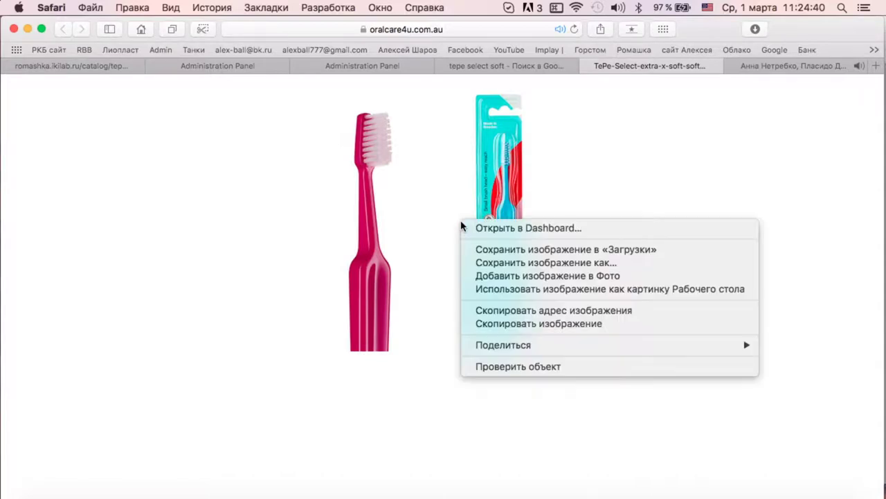
{"action": "left_click", "coordinate": [510, 248]}
{"action": "left_click", "coordinate": [588, 66]}
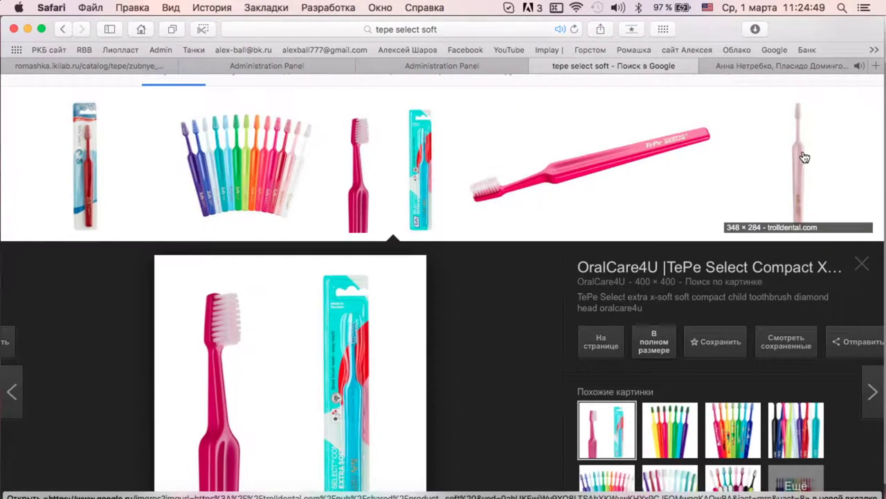
Save the full-size 500 × 500 pink "TePe select compact soft" image from dentalguru.cz to Downloads and close its page
{"action": "left_click", "coordinate": [800, 159]}
{"action": "left_click", "coordinate": [676, 369]}
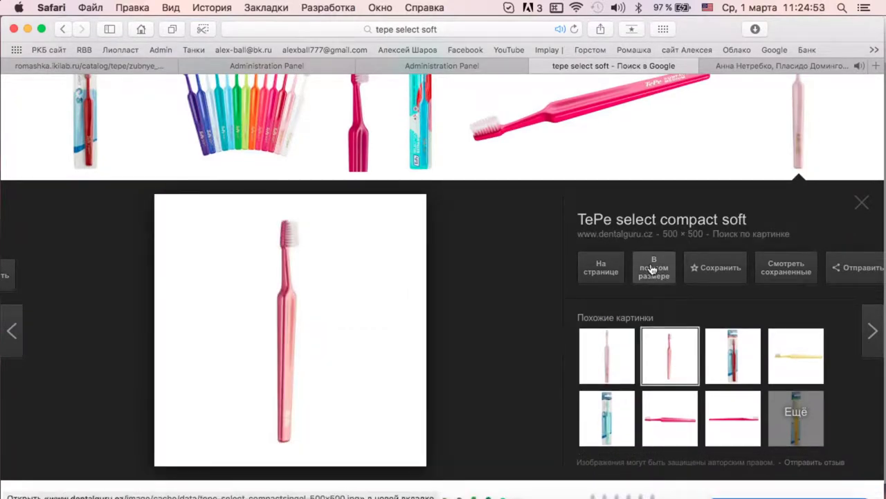
{"action": "left_click", "coordinate": [654, 275]}
{"action": "right_click", "coordinate": [449, 220]}
{"action": "left_click", "coordinate": [490, 248]}
{"action": "left_click", "coordinate": [587, 67]}
Save the full-size yellow TePe Select Compact Soft image from trolldental.com to Downloads
{"action": "scroll", "coordinate": [658, 206], "scroll_direction": "down", "scroll_amount": 5}
{"action": "left_click", "coordinate": [109, 168]}
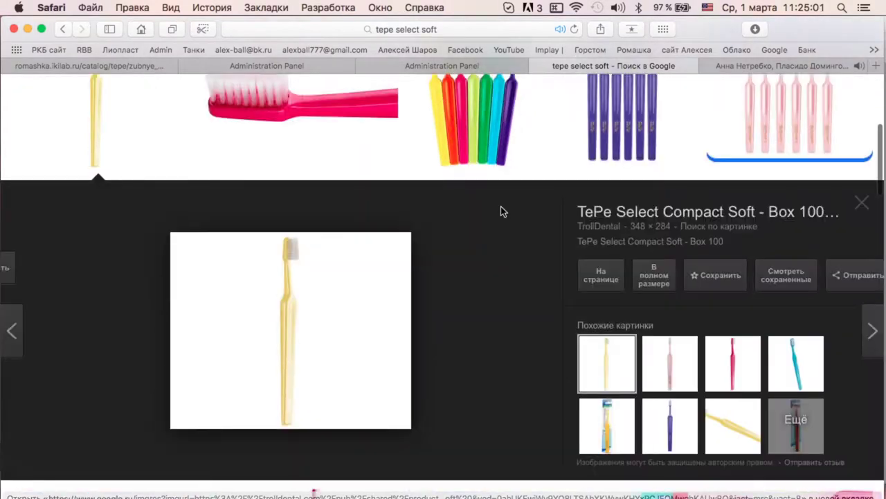
{"action": "left_click", "coordinate": [684, 278]}
{"action": "right_click", "coordinate": [431, 212]}
{"action": "left_click", "coordinate": [471, 241]}
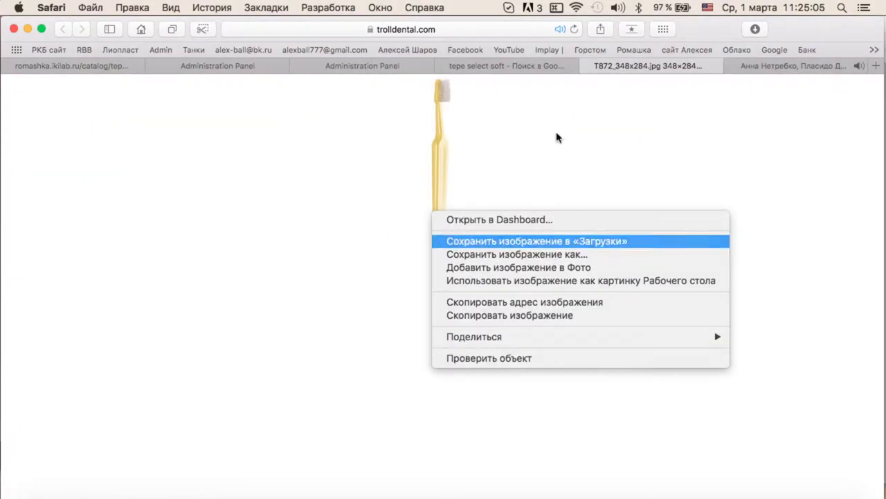
Close the yellow brush image, save the full-size purple TePe Select Soft image from Amazon.co.uk to Downloads and close its page
{"action": "left_click", "coordinate": [587, 66]}
{"action": "scroll", "coordinate": [708, 267], "scroll_direction": "down", "scroll_amount": 4}
{"action": "left_click", "coordinate": [804, 230]}
{"action": "left_click", "coordinate": [668, 228]}
{"action": "scroll", "coordinate": [349, 327], "scroll_direction": "down", "scroll_amount": 5}
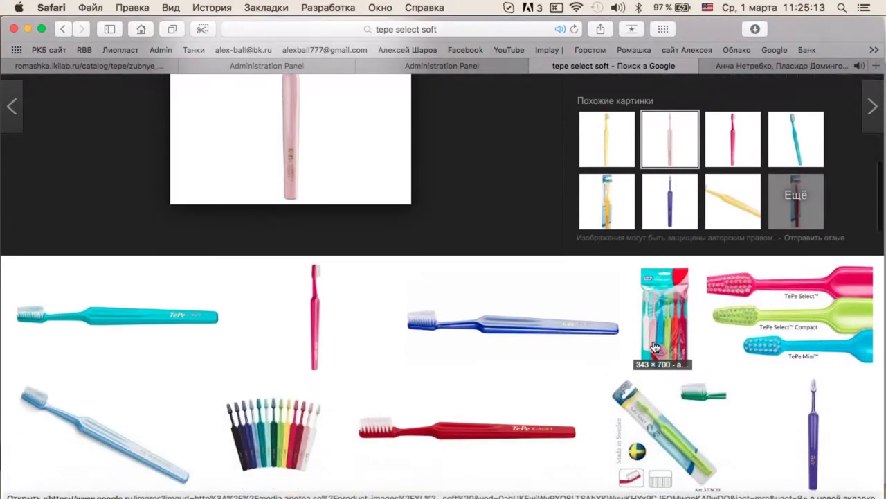
{"action": "scroll", "coordinate": [352, 327], "scroll_direction": "down", "scroll_amount": 5}
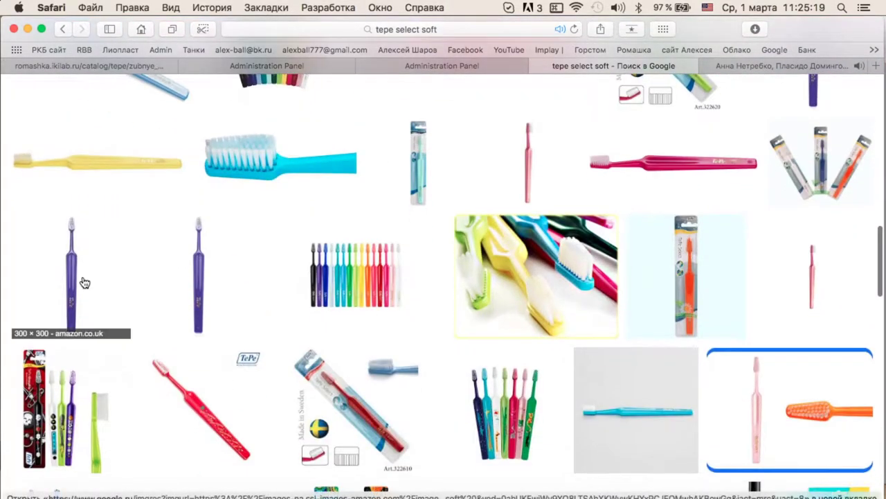
{"action": "left_click", "coordinate": [84, 282]}
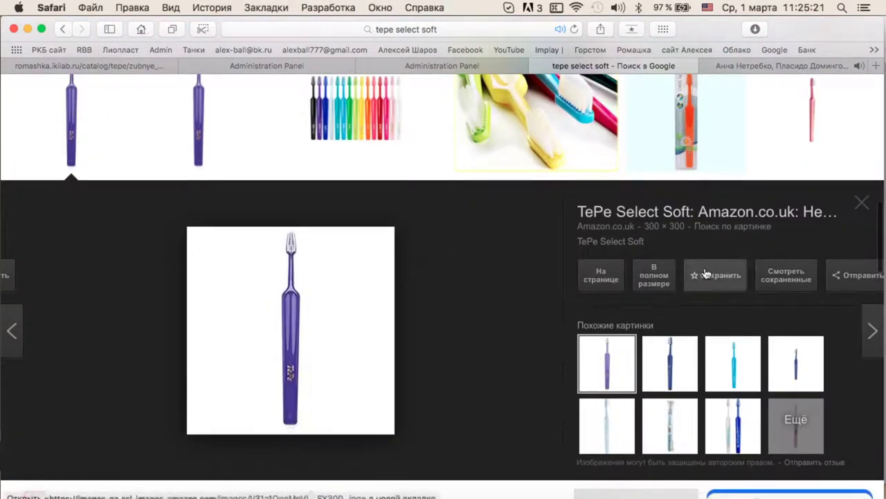
{"action": "left_click", "coordinate": [661, 274]}
{"action": "right_click", "coordinate": [451, 189]}
{"action": "left_click", "coordinate": [475, 221]}
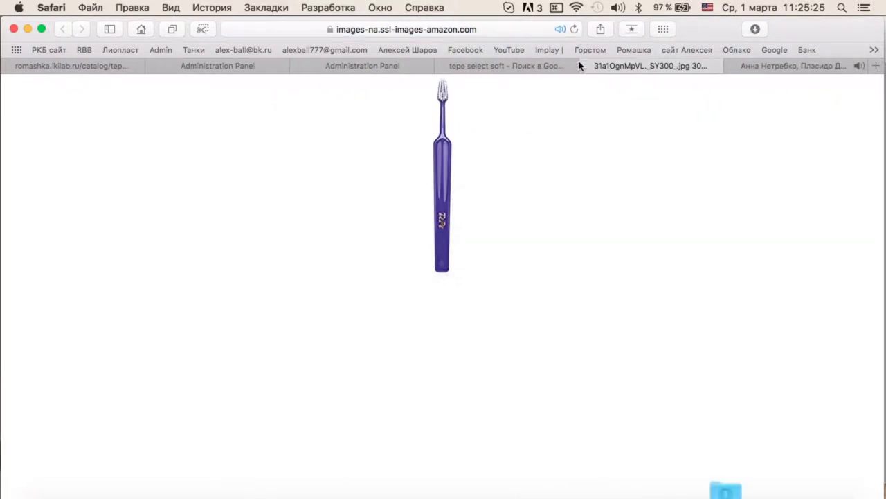
{"action": "left_click", "coordinate": [587, 65]}
{"action": "mouse_move", "coordinate": [0, 3]}
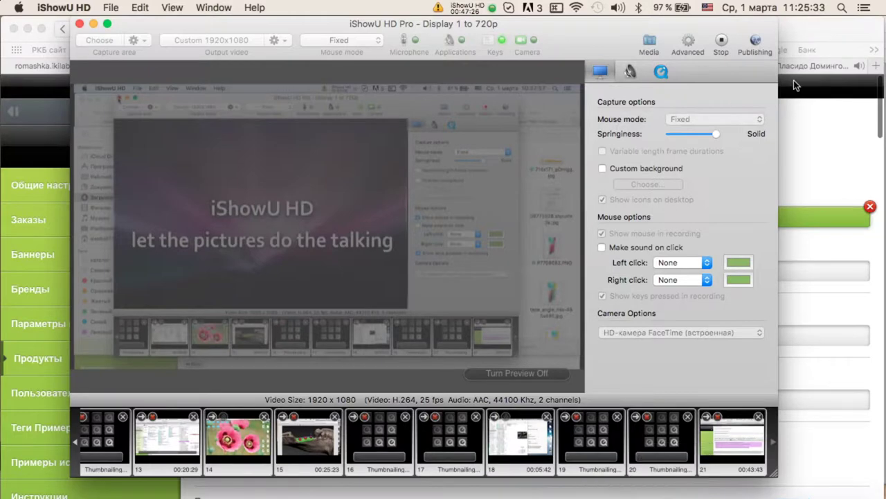
{"action": "scroll", "coordinate": [406, 293], "scroll_direction": "down", "scroll_amount": 3}
{"action": "scroll", "coordinate": [311, 222], "scroll_direction": "up", "scroll_amount": 2}
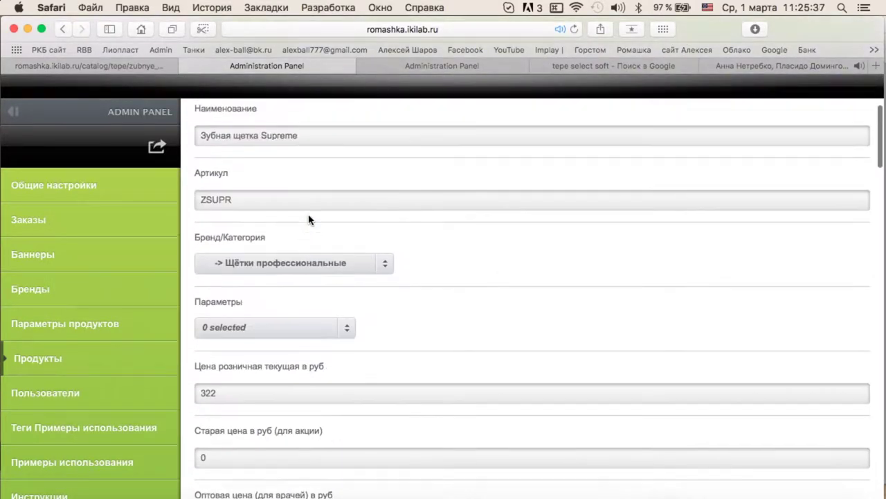
{"action": "left_click", "coordinate": [294, 264]}
{"action": "key", "text": "Escape"}
{"action": "scroll", "coordinate": [249, 281], "scroll_direction": "up", "scroll_amount": 3}
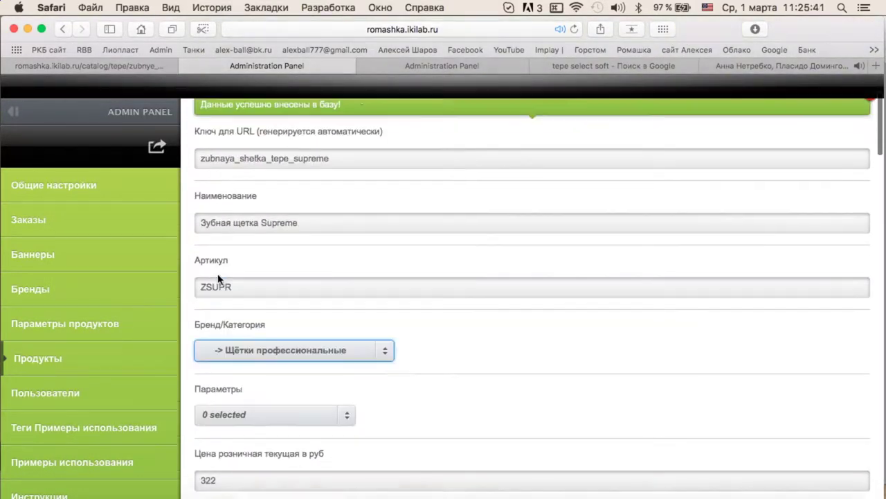
Start a product photo upload for Select Soft and select the five newly saved TePe Select images in Downloads (Загрузки)
{"action": "left_click", "coordinate": [436, 68]}
{"action": "left_click", "coordinate": [167, 308]}
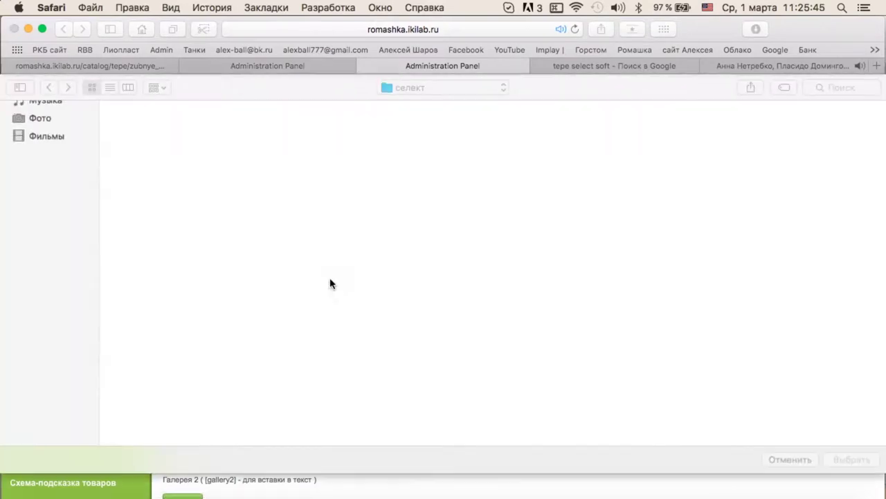
{"action": "left_click", "coordinate": [41, 199]}
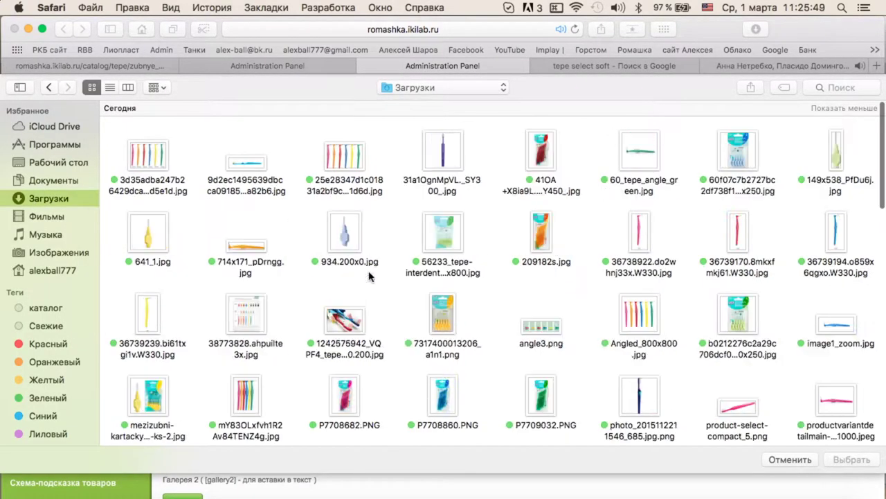
{"action": "left_click", "coordinate": [454, 159]}
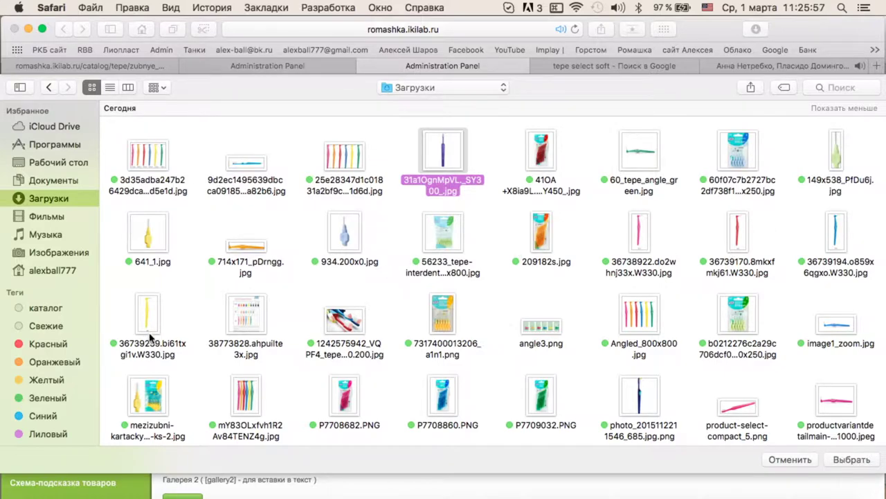
{"action": "scroll", "coordinate": [531, 323], "scroll_direction": "down", "scroll_amount": 5}
{"action": "left_click", "coordinate": [746, 255]}
{"action": "scroll", "coordinate": [307, 247], "scroll_direction": "down", "scroll_amount": 4}
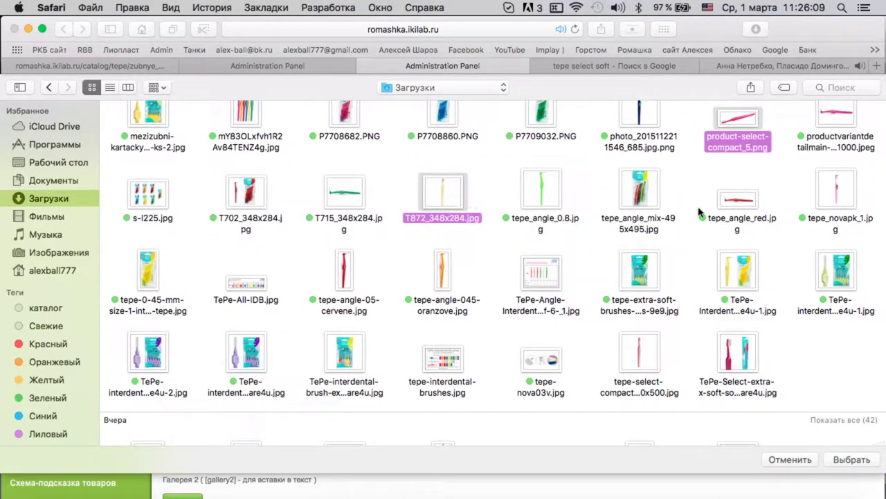
{"action": "scroll", "coordinate": [734, 241], "scroll_direction": "down", "scroll_amount": 2}
{"action": "left_click", "coordinate": [641, 305], "text": "super"}
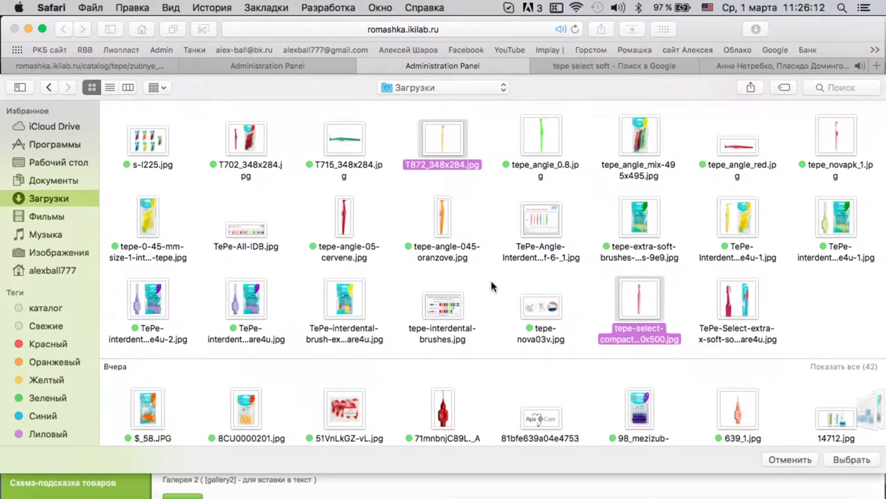
{"action": "left_click", "coordinate": [727, 305], "text": "super"}
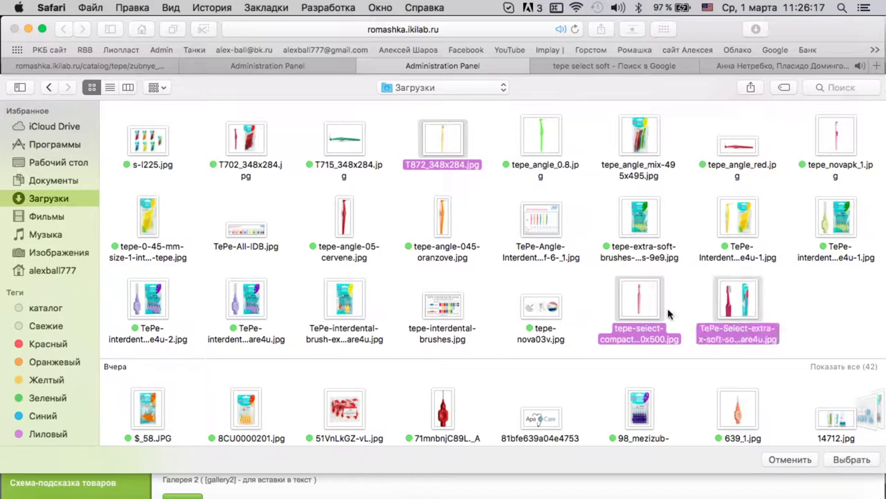
Tag the selected image files green and upload them to the product photos
{"action": "right_click", "coordinate": [648, 299]}
{"action": "left_click", "coordinate": [721, 371]}
{"action": "double_click", "coordinate": [655, 306]}
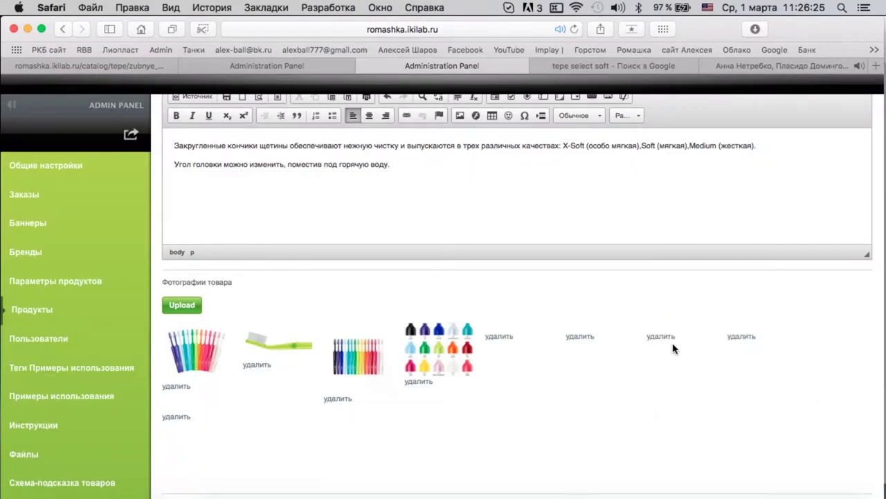
Rearrange the product photos, moving several of the newly uploaded images toward the start of the gallery
{"action": "scroll", "coordinate": [672, 348], "scroll_direction": "down", "scroll_amount": 2}
{"action": "left_click_drag", "start_coordinate": [767, 303], "coordinate": [195, 298]}
{"action": "mouse_move", "coordinate": [207, 377]}
{"action": "left_mouse_down"}
{"action": "mouse_move", "coordinate": [161, 281]}
{"action": "mouse_move", "coordinate": [161, 318]}
{"action": "mouse_move", "coordinate": [207, 377]}
{"action": "left_mouse_up"}
{"action": "left_click_drag", "start_coordinate": [564, 298], "coordinate": [193, 294]}
{"action": "left_click_drag", "start_coordinate": [762, 279], "coordinate": [358, 286]}
{"action": "left_click_drag", "start_coordinate": [457, 292], "coordinate": [244, 295]}
{"action": "left_click_drag", "start_coordinate": [305, 298], "coordinate": [284, 291]}
Set Отображать to Да for the Select Soft product, save it and return to the product list
{"action": "scroll", "coordinate": [411, 346], "scroll_direction": "down", "scroll_amount": 10}
{"action": "scroll", "coordinate": [411, 346], "scroll_direction": "down", "scroll_amount": 5}
{"action": "left_click", "coordinate": [196, 168]}
{"action": "left_click", "coordinate": [197, 194]}
{"action": "scroll", "coordinate": [214, 233], "scroll_direction": "down", "scroll_amount": 3}
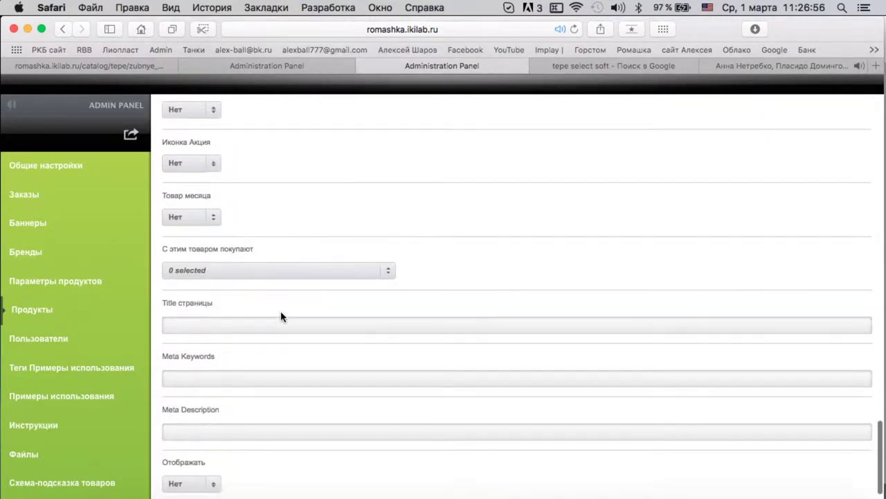
{"action": "scroll", "coordinate": [281, 317], "scroll_direction": "down", "scroll_amount": 2}
{"action": "left_click", "coordinate": [193, 449]}
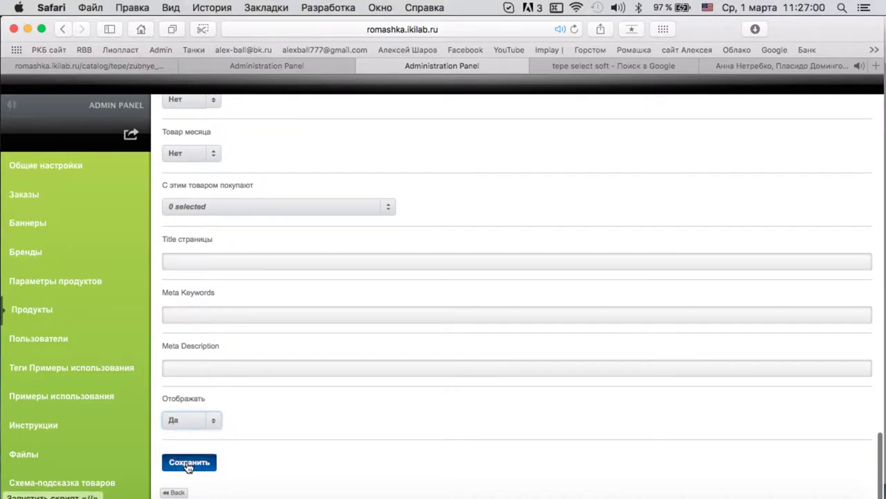
{"action": "left_click", "coordinate": [189, 462]}
{"action": "left_click", "coordinate": [174, 154]}
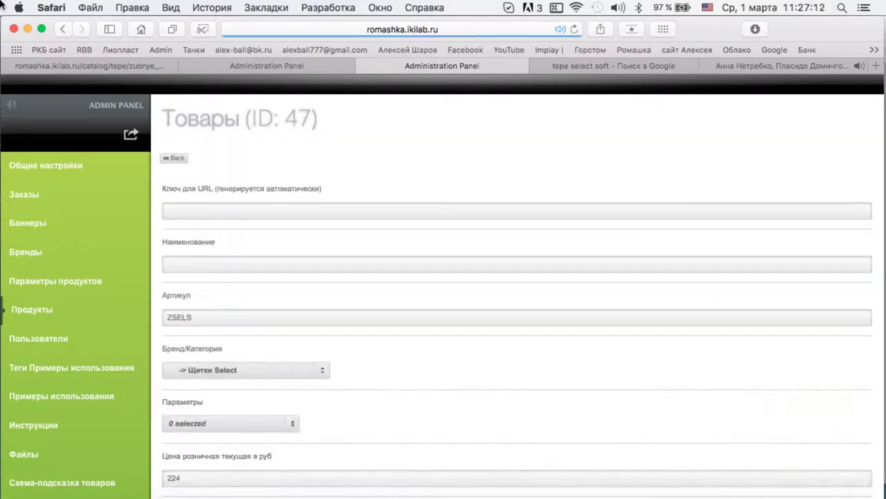
Look up the Select medium entry in the Прайс Ромашка 1.pdf price list and set the copied product's article to ZSELM
{"action": "key", "text": "ctrl+Up"}
{"action": "left_click", "coordinate": [86, 364]}
{"action": "scroll", "coordinate": [142, 274], "scroll_direction": "down", "scroll_amount": 1}
{"action": "scroll", "coordinate": [142, 274], "scroll_direction": "up", "scroll_amount": 1}
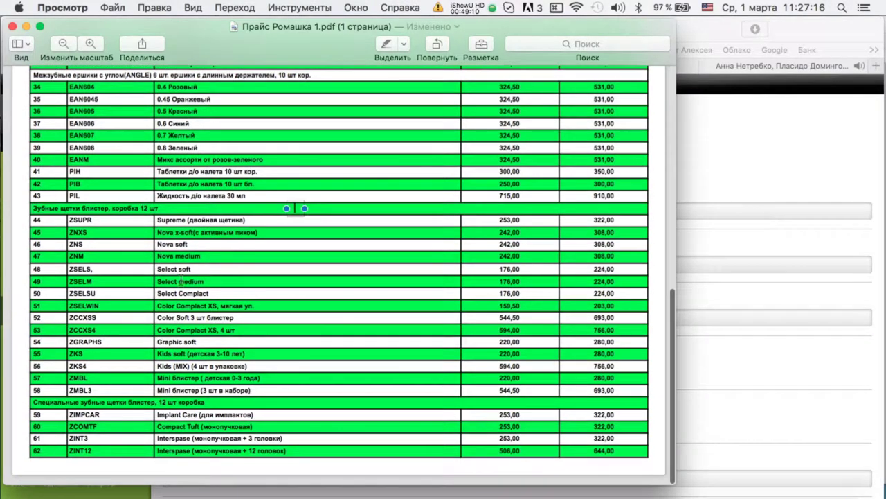
{"action": "left_click", "coordinate": [701, 242]}
{"action": "scroll", "coordinate": [346, 358], "scroll_direction": "down", "scroll_amount": 10}
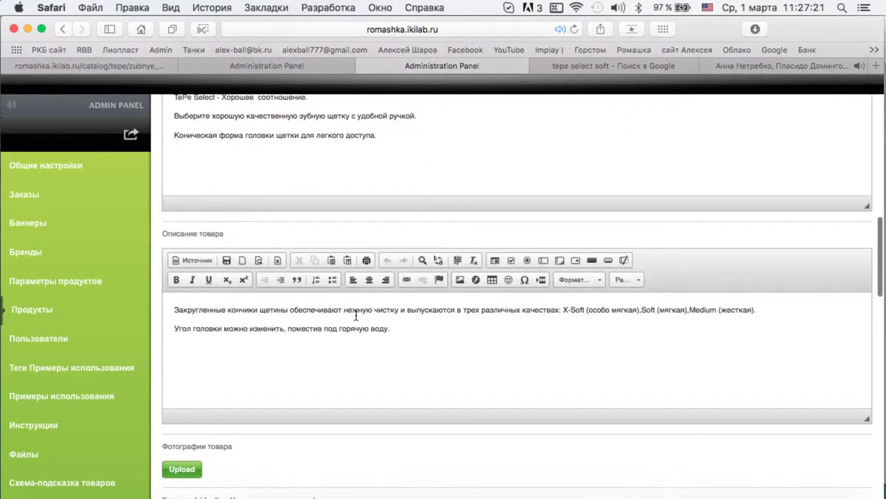
{"action": "scroll", "coordinate": [356, 316], "scroll_direction": "up", "scroll_amount": 10}
{"action": "left_click", "coordinate": [200, 238]}
{"action": "key", "text": "BackSpace"}
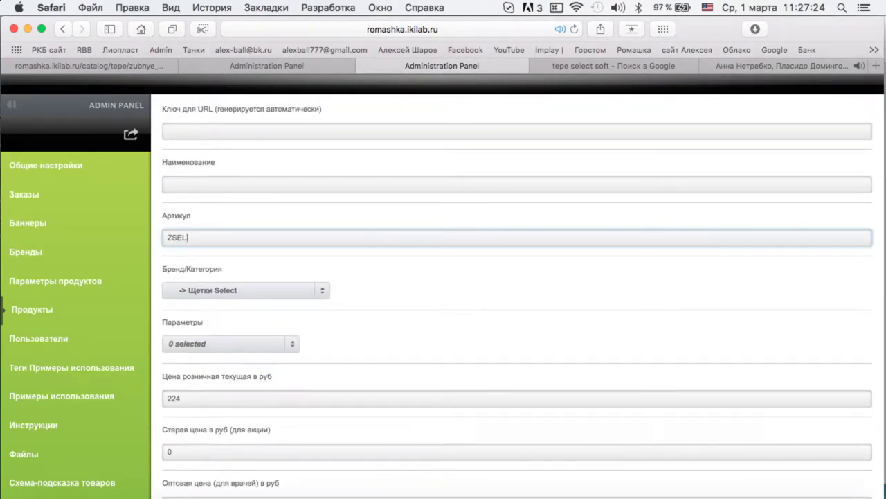
{"action": "type", "text": "M"}
Enter "Зубная щетка TePe Select Medium" as the product name
{"action": "left_click", "coordinate": [236, 179]}
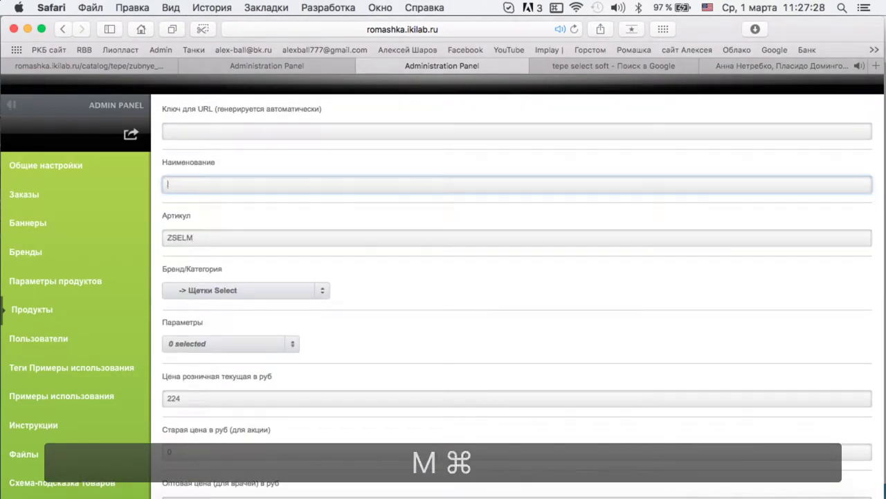
{"action": "key", "text": "BackSpace"}
{"action": "key", "text": "BackSpace"}
{"action": "key", "text": "BackSpace"}
{"action": "key", "text": "BackSpace"}
{"action": "type", "text": "ьувш"}
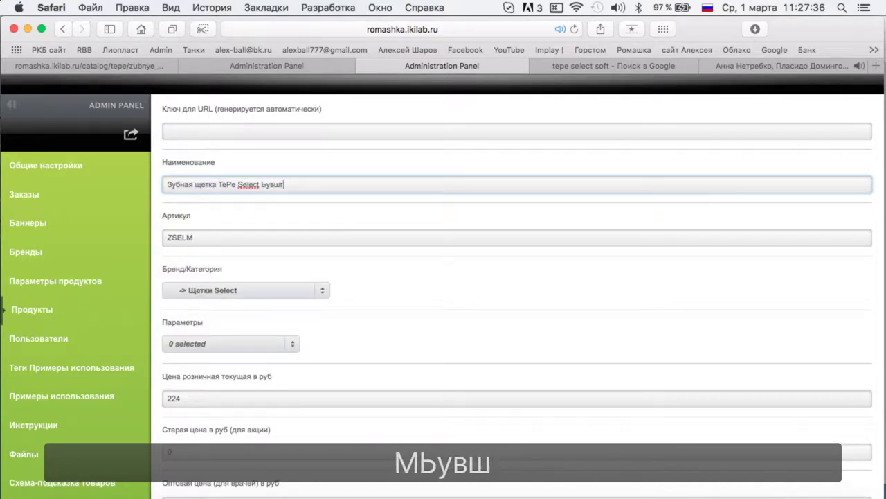
{"action": "key", "text": "BackSpace"}
{"action": "key", "text": "BackSpace"}
{"action": "key", "text": "BackSpace"}
{"action": "key", "text": "BackSpace"}
{"action": "type", "text": "Medium"}
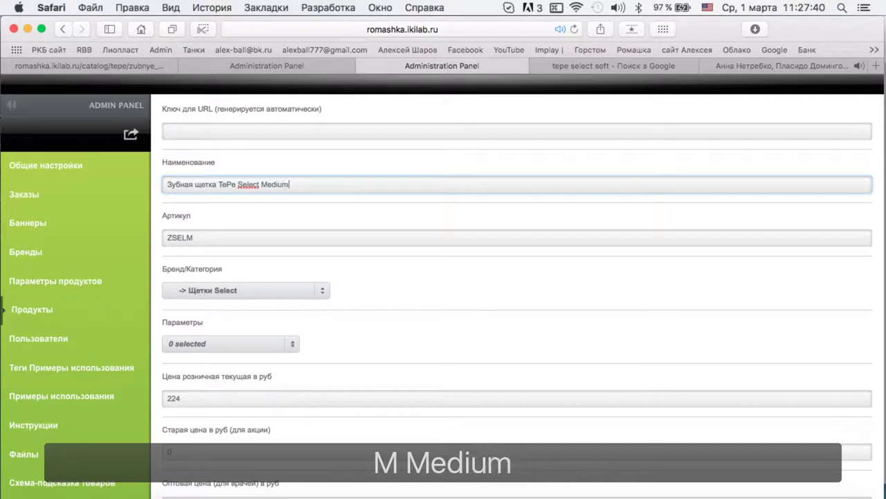
Change the short catalog description to "Зубная щетка Select Medium для взрослых и подростков"
{"action": "scroll", "coordinate": [355, 216], "scroll_direction": "down", "scroll_amount": 5}
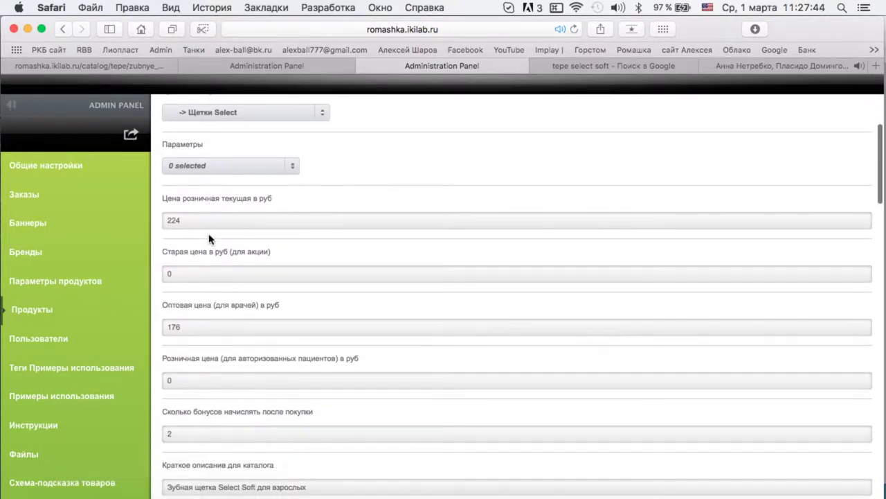
{"action": "scroll", "coordinate": [256, 255], "scroll_direction": "down", "scroll_amount": 5}
{"action": "double_click", "coordinate": [251, 266]}
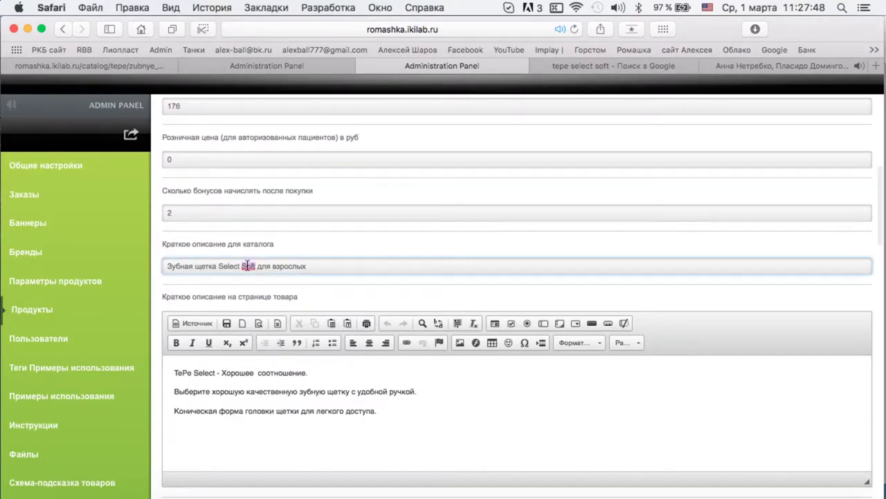
{"action": "type", "text": "Medium"}
{"action": "scroll", "coordinate": [395, 265], "scroll_direction": "down", "scroll_amount": 2}
{"action": "left_click", "coordinate": [372, 174]}
{"action": "type", "text": "и подростков"}
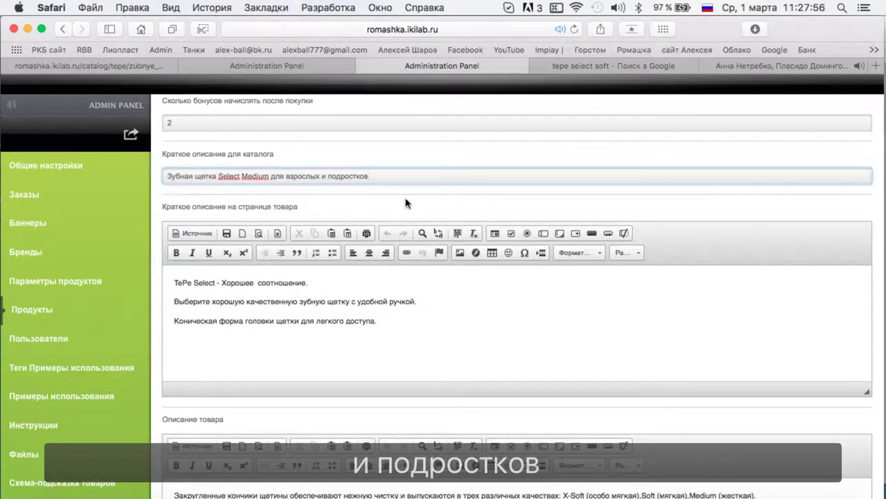
Open the existing TePe Select Soft product (ZSELS) for editing from page 3 of the product list
{"action": "left_click", "coordinate": [284, 67]}
{"action": "scroll", "coordinate": [245, 145], "scroll_direction": "up", "scroll_amount": 3}
{"action": "left_click", "coordinate": [207, 179]}
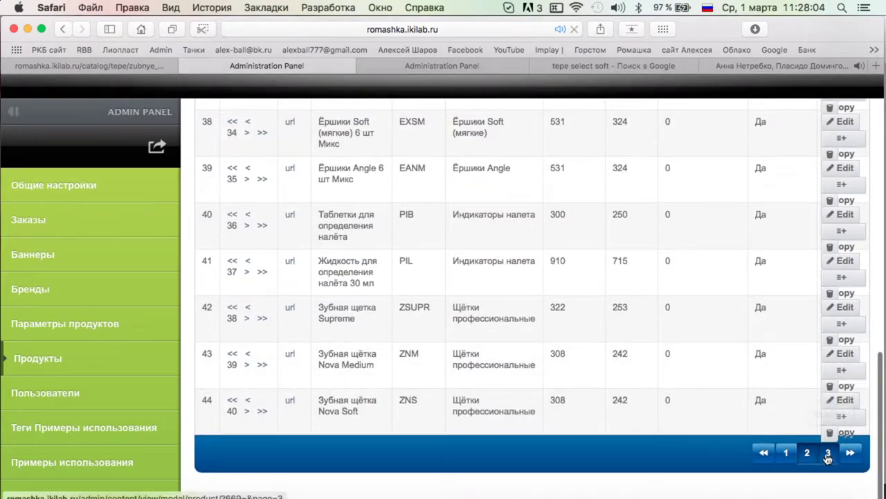
{"action": "left_click", "coordinate": [829, 453]}
{"action": "left_click", "coordinate": [839, 321]}
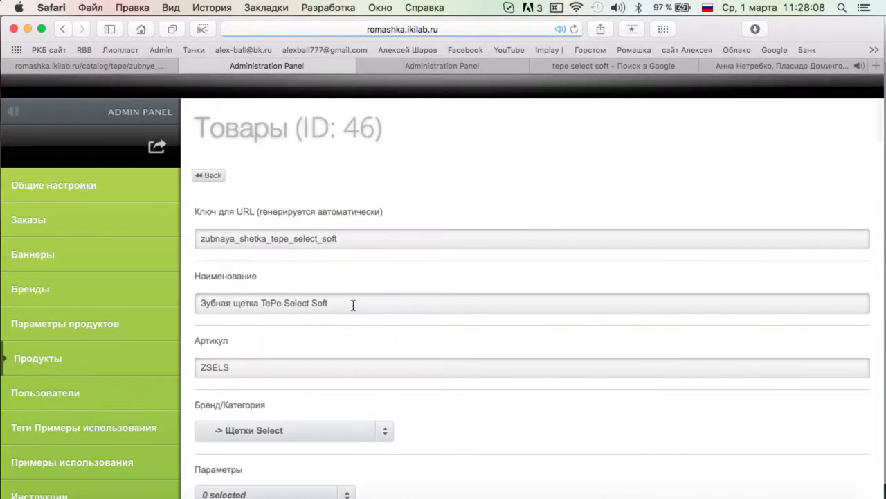
Append "и подростков" to the Select Soft short catalog description and save the product
{"action": "scroll", "coordinate": [353, 309], "scroll_direction": "down", "scroll_amount": 5}
{"action": "scroll", "coordinate": [353, 310], "scroll_direction": "down", "scroll_amount": 3}
{"action": "left_click", "coordinate": [406, 302]}
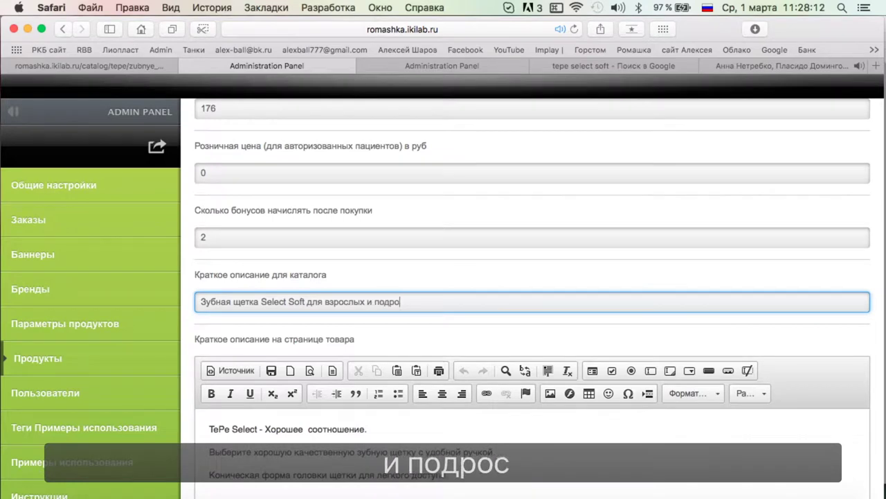
{"action": "scroll", "coordinate": [532, 298], "scroll_direction": "down", "scroll_amount": 15}
{"action": "left_click", "coordinate": [226, 465]}
{"action": "scroll", "coordinate": [225, 465], "scroll_direction": "up", "scroll_amount": 12}
Open the photo upload for the Select Medium product and browse through "Картинки" and "ТиПи" to the "селект" folder
{"action": "left_click", "coordinate": [441, 66]}
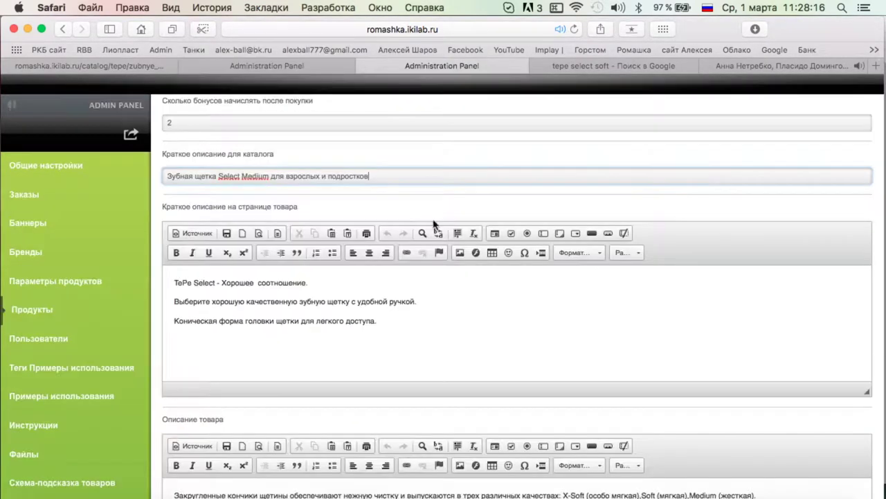
{"action": "scroll", "coordinate": [233, 287], "scroll_direction": "down", "scroll_amount": 8}
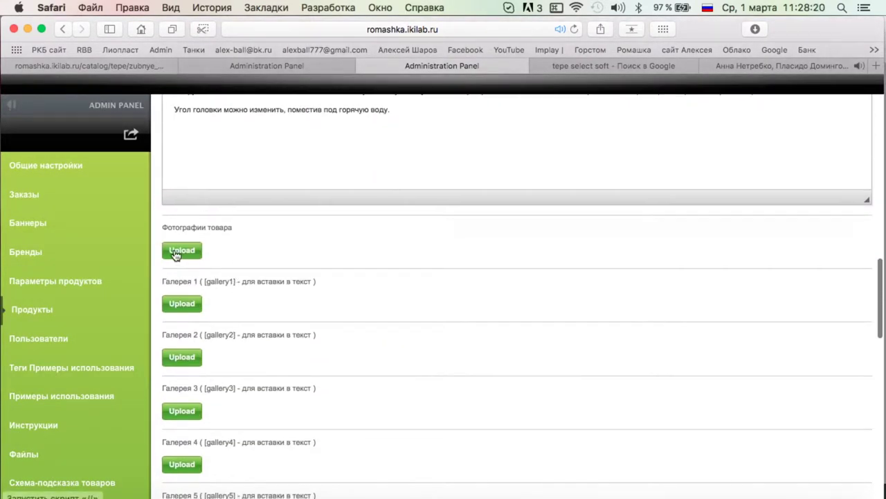
{"action": "left_click", "coordinate": [174, 251]}
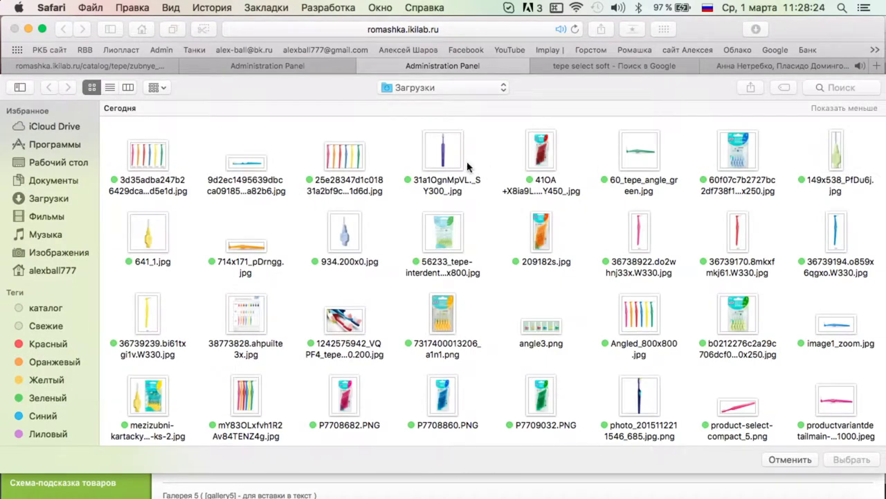
{"action": "scroll", "coordinate": [696, 380], "scroll_direction": "down", "scroll_amount": 1}
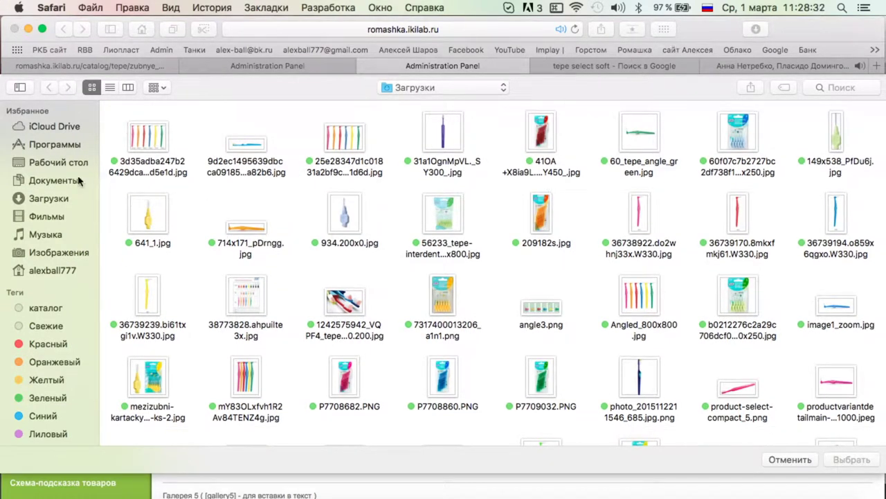
{"action": "scroll", "coordinate": [263, 311], "scroll_direction": "down", "scroll_amount": 5}
{"action": "double_click", "coordinate": [253, 316]}
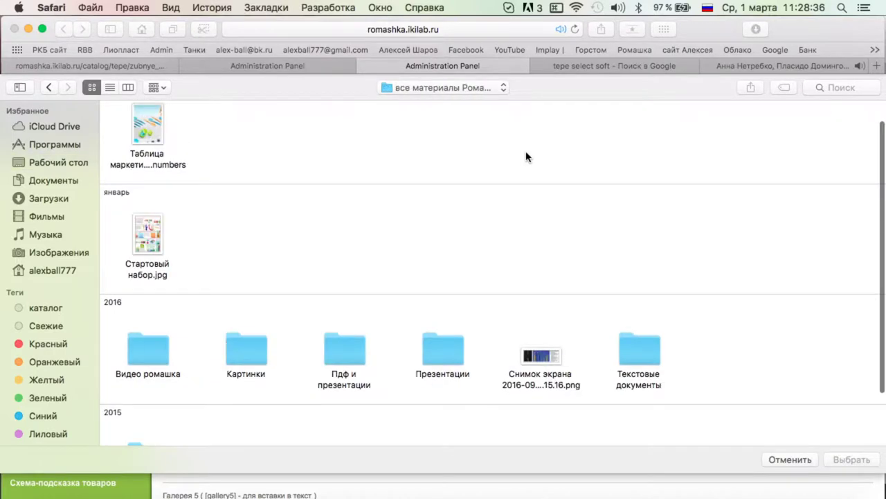
{"action": "double_click", "coordinate": [245, 342]}
{"action": "double_click", "coordinate": [558, 341]}
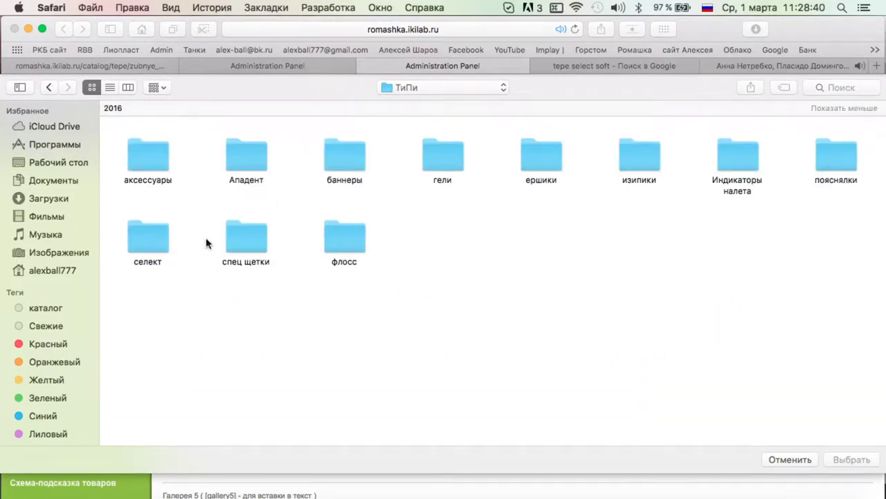
{"action": "double_click", "coordinate": [148, 236]}
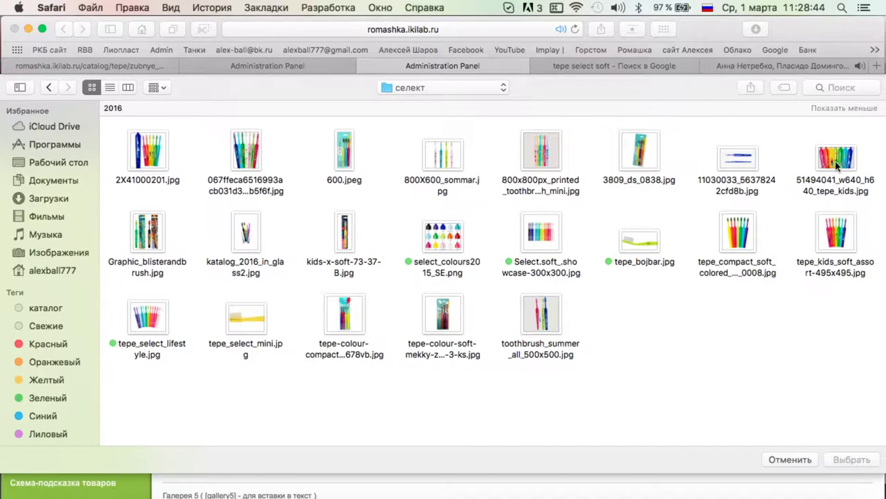
Upload Select.soft_.showcase-300x300.jpg, tepe_bojbar.jpg, tepe_select_lifestyle.jpg and select_colours2015_SE.png as product photos
{"action": "left_click", "coordinate": [529, 246], "text": "super"}
{"action": "left_click", "coordinate": [542, 246], "text": "super"}
{"action": "left_click", "coordinate": [547, 235], "text": "super"}
{"action": "left_click", "coordinate": [149, 322], "text": "super"}
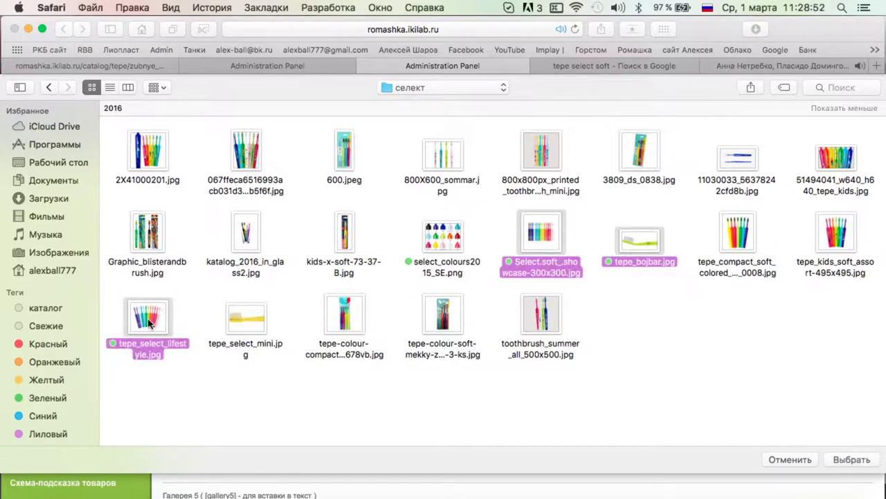
{"action": "key", "text": "Return"}
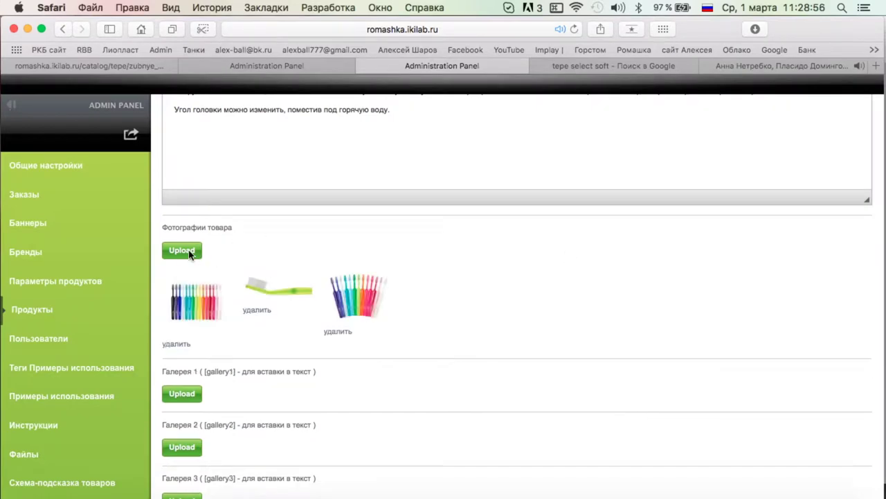
{"action": "left_click", "coordinate": [190, 253]}
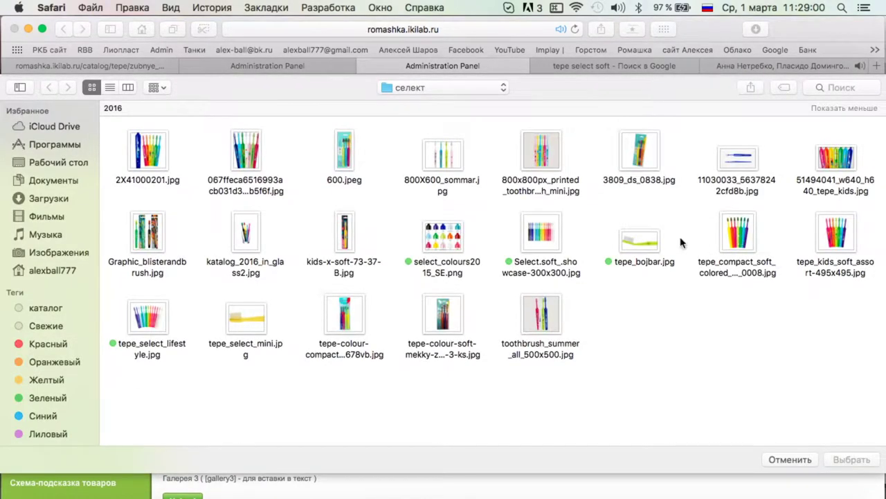
{"action": "double_click", "coordinate": [447, 249]}
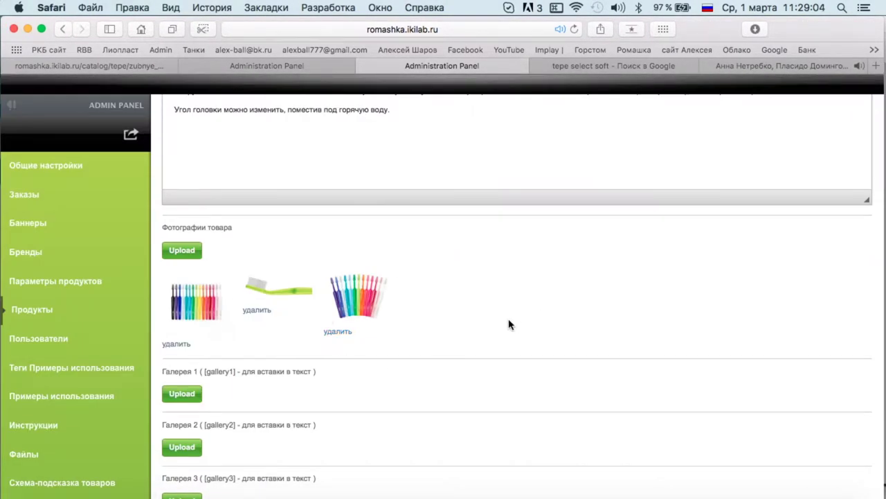
Search Google Images for "tepe select medium"
{"action": "left_click", "coordinate": [633, 66]}
{"action": "scroll", "coordinate": [443, 208], "scroll_direction": "up", "scroll_amount": 10}
{"action": "double_click", "coordinate": [211, 101]}
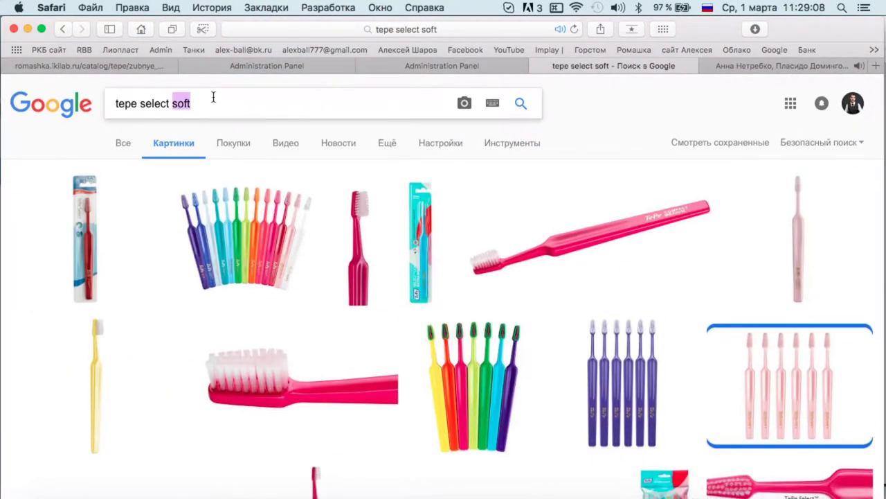
{"action": "type", "text": "medium"}
{"action": "key", "text": "Return"}
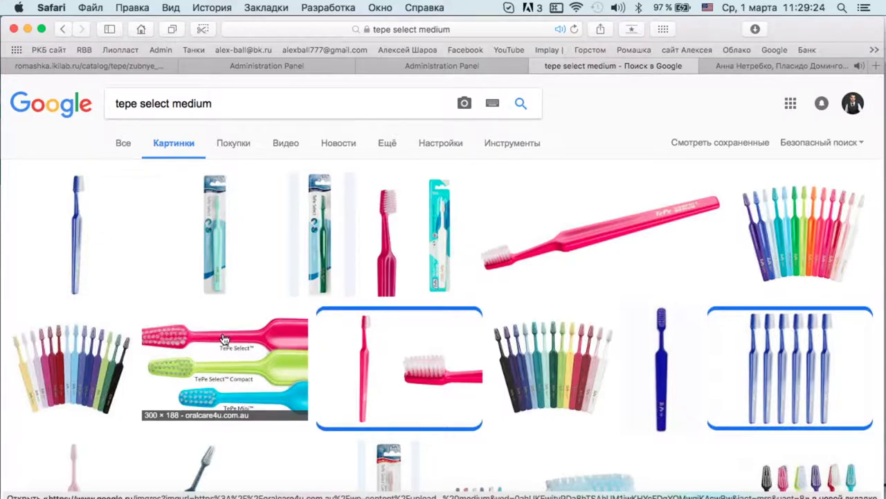
Look through the image results for suitable photos of the TePe Select Medium toothbrush
{"action": "scroll", "coordinate": [239, 354], "scroll_direction": "down", "scroll_amount": 5}
{"action": "scroll", "coordinate": [243, 211], "scroll_direction": "up", "scroll_amount": 5}
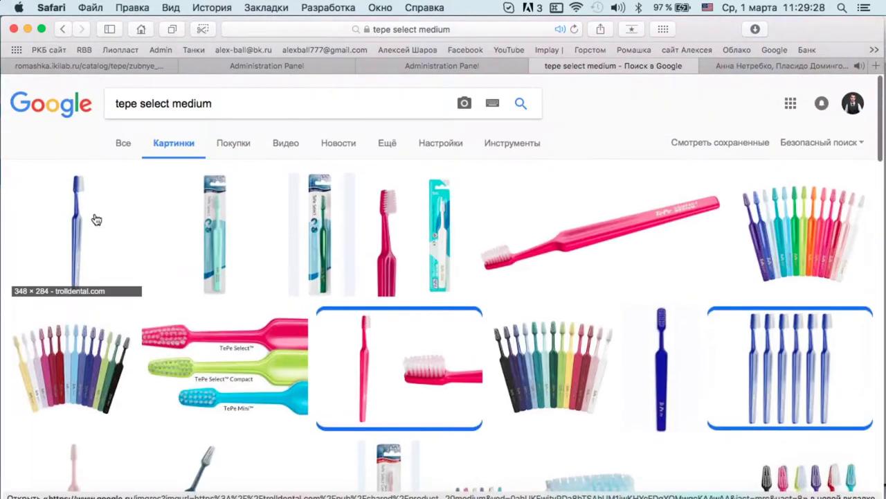
{"action": "key", "text": "super+r"}
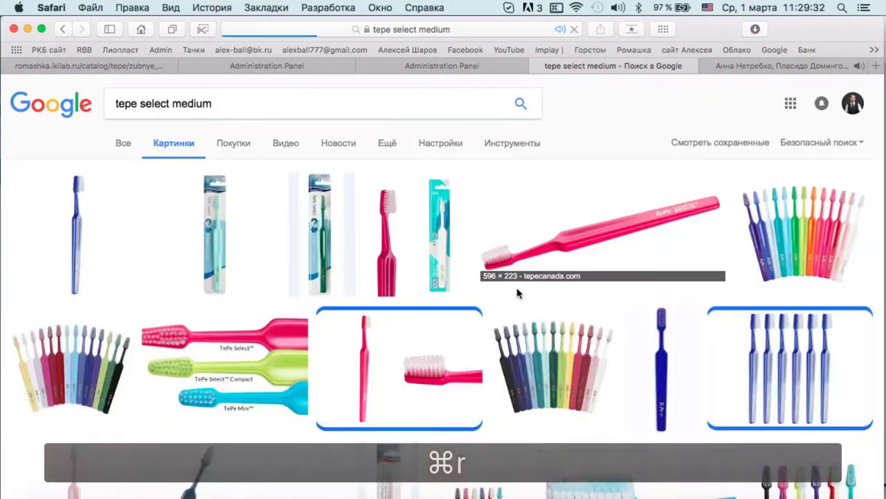
{"action": "scroll", "coordinate": [236, 270], "scroll_direction": "down", "scroll_amount": 4}
{"action": "left_click", "coordinate": [236, 270]}
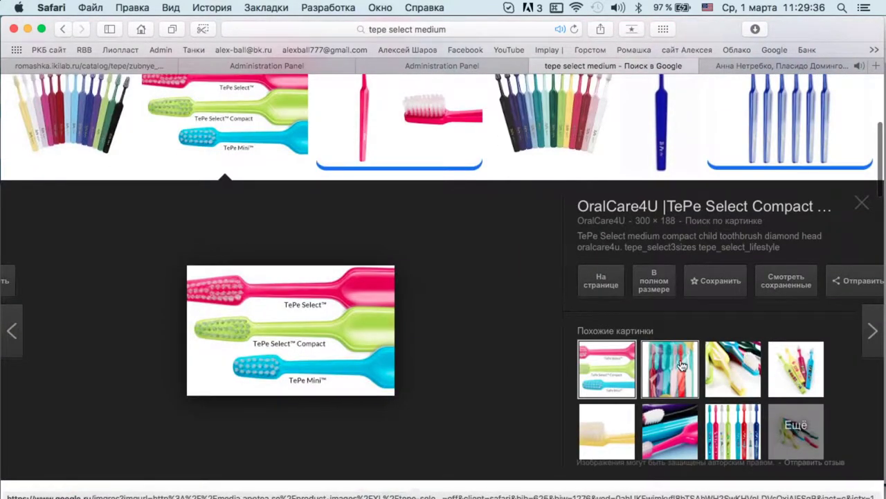
{"action": "scroll", "coordinate": [639, 363], "scroll_direction": "up", "scroll_amount": 5}
{"action": "scroll", "coordinate": [639, 362], "scroll_direction": "down", "scroll_amount": 18}
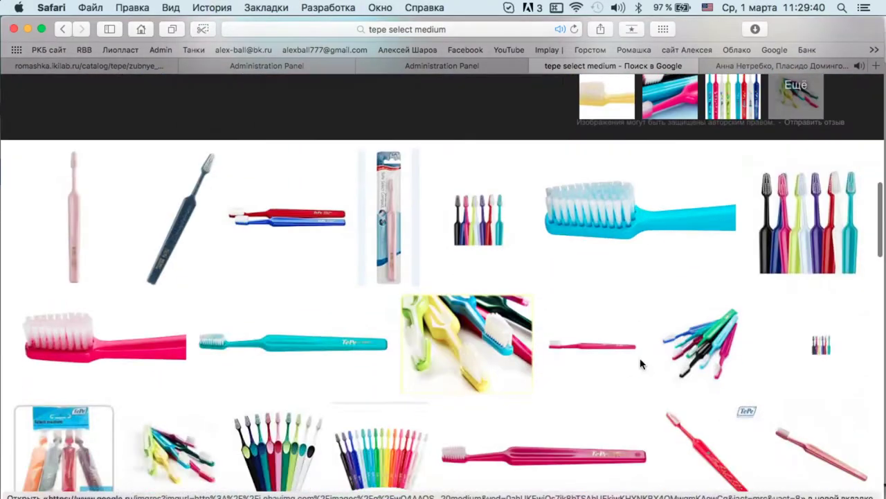
{"action": "scroll", "coordinate": [641, 362], "scroll_direction": "down", "scroll_amount": 20}
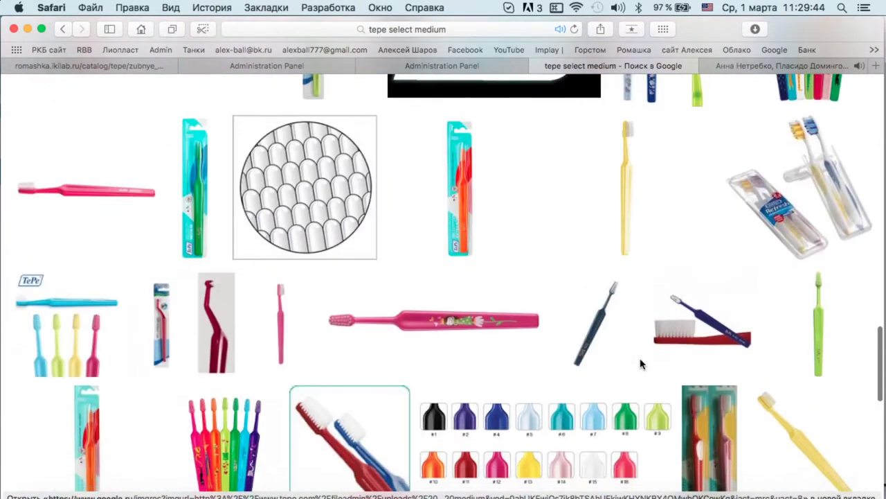
{"action": "scroll", "coordinate": [641, 363], "scroll_direction": "down", "scroll_amount": 8}
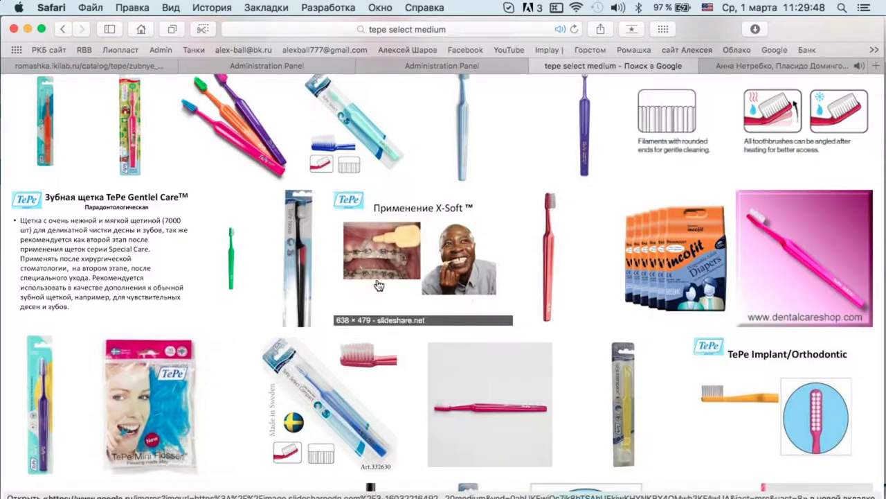
{"action": "scroll", "coordinate": [531, 273], "scroll_direction": "down", "scroll_amount": 2}
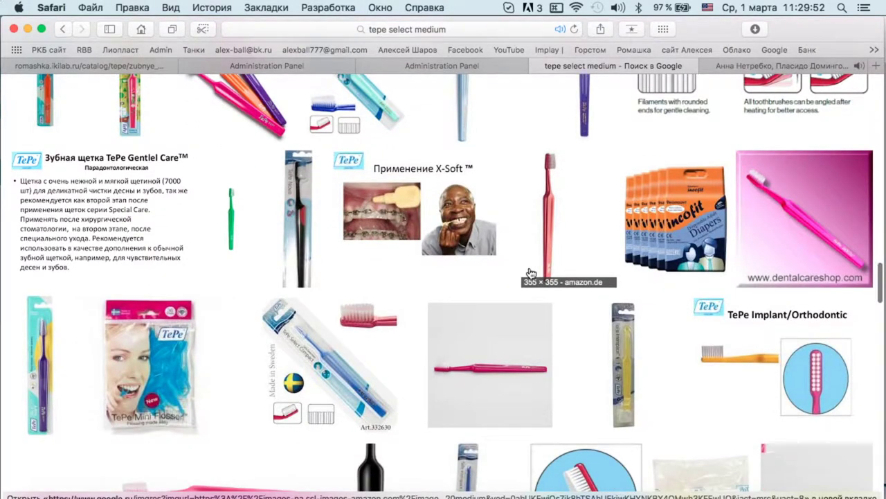
{"action": "scroll", "coordinate": [530, 273], "scroll_direction": "up", "scroll_amount": 20}
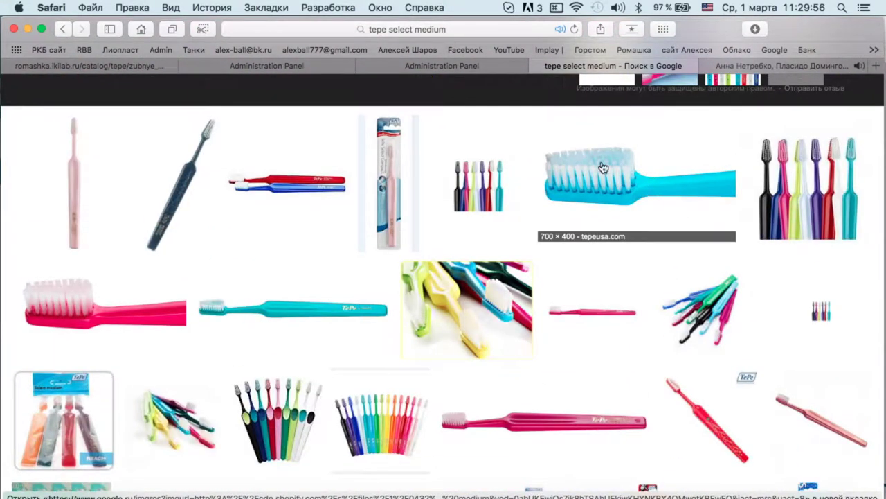
Open the blue toothbrush close-up from tepeusa.com in full size, save the image to the downloads and return to the results
{"action": "left_click", "coordinate": [603, 167]}
{"action": "left_click", "coordinate": [661, 274]}
{"action": "right_click", "coordinate": [360, 164]}
{"action": "left_click", "coordinate": [397, 194]}
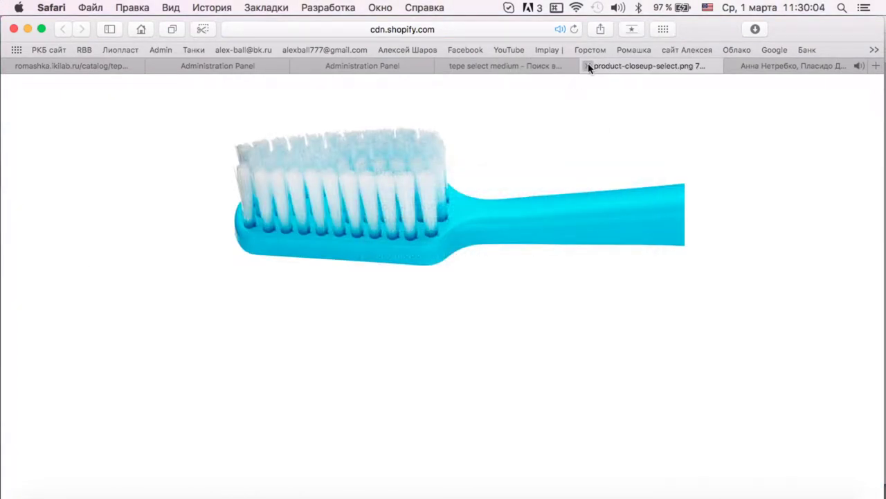
{"action": "left_click", "coordinate": [590, 66]}
{"action": "key", "text": "Escape"}
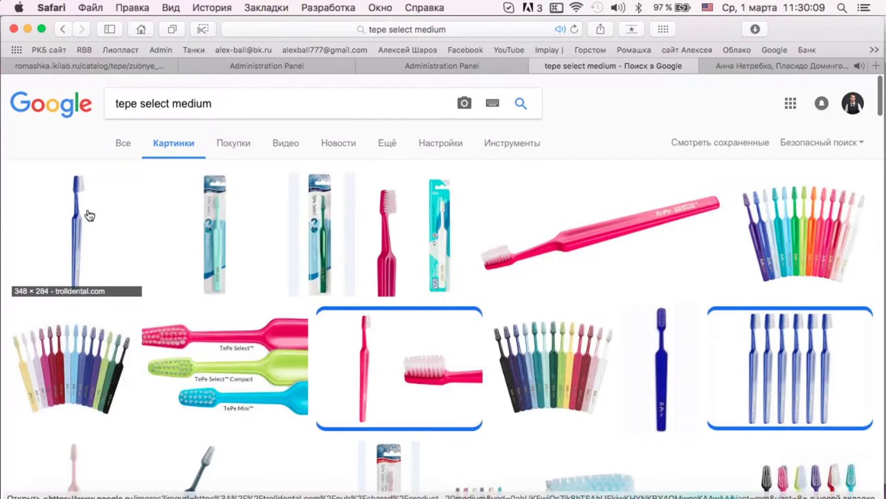
Open the blue TePe Select Medium image from trolldental.com in full size and save it to the downloads
{"action": "left_click", "coordinate": [88, 210]}
{"action": "left_click", "coordinate": [658, 278]}
{"action": "right_click", "coordinate": [443, 174]}
{"action": "left_click", "coordinate": [485, 202]}
{"action": "left_click", "coordinate": [590, 65]}
Return to the Select Medium product page, open the product photo upload and browse the "Загрузки" folder
{"action": "mouse_move", "coordinate": [1, 3]}
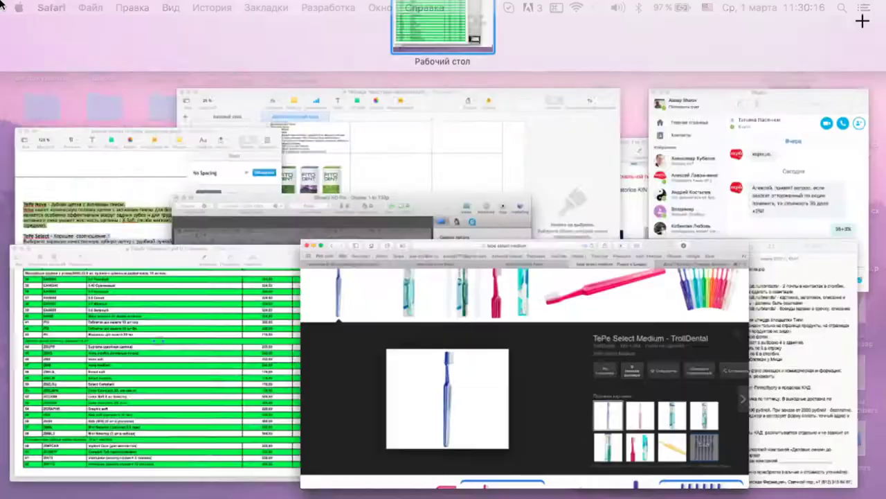
{"action": "left_click", "coordinate": [396, 65]}
{"action": "left_click", "coordinate": [192, 253]}
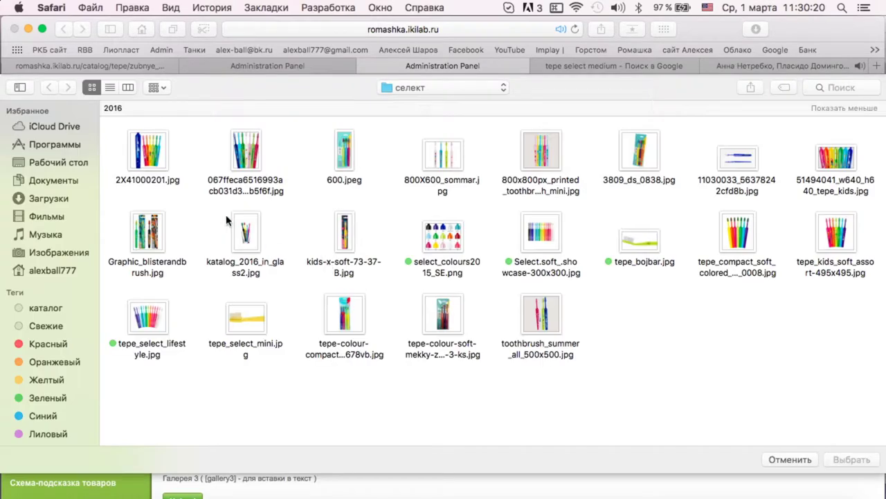
{"action": "left_click", "coordinate": [50, 200]}
{"action": "scroll", "coordinate": [475, 234], "scroll_direction": "down", "scroll_amount": 10}
{"action": "scroll", "coordinate": [444, 160], "scroll_direction": "up", "scroll_amount": 10}
{"action": "scroll", "coordinate": [444, 161], "scroll_direction": "down", "scroll_amount": 10}
{"action": "scroll", "coordinate": [166, 257], "scroll_direction": "up", "scroll_amount": 5}
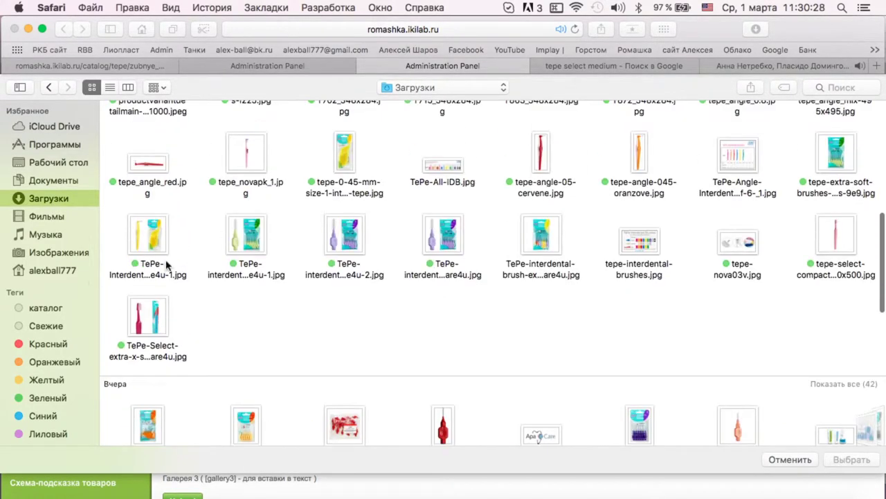
{"action": "scroll", "coordinate": [800, 259], "scroll_direction": "up", "scroll_amount": 2}
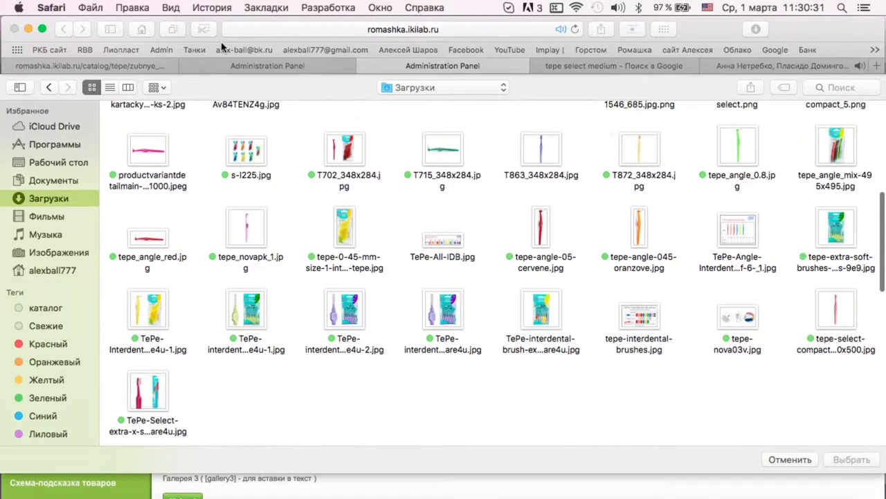
Show the files as columns with previews and upload product-closeup-select.png as a product photo
{"action": "left_click", "coordinate": [128, 88]}
{"action": "left_click", "coordinate": [182, 310]}
{"action": "scroll", "coordinate": [205, 185], "scroll_direction": "up", "scroll_amount": 2}
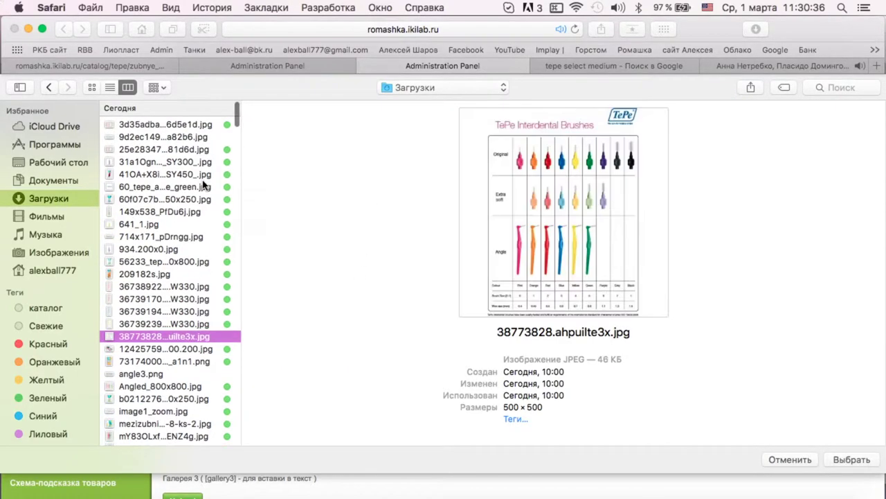
{"action": "left_click", "coordinate": [201, 136]}
{"action": "scroll", "coordinate": [197, 207], "scroll_direction": "down", "scroll_amount": 4}
{"action": "left_click", "coordinate": [194, 250]}
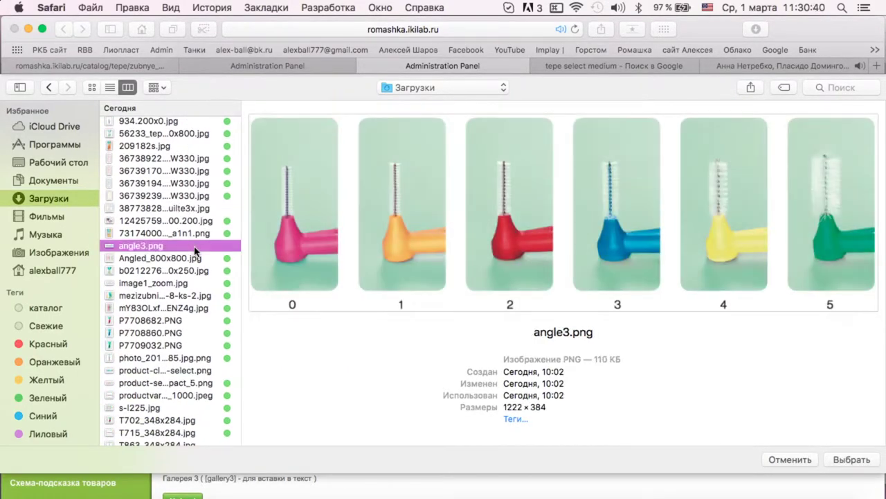
{"action": "scroll", "coordinate": [195, 254], "scroll_direction": "down", "scroll_amount": 3}
{"action": "left_click", "coordinate": [196, 289]}
{"action": "left_click", "coordinate": [190, 279]}
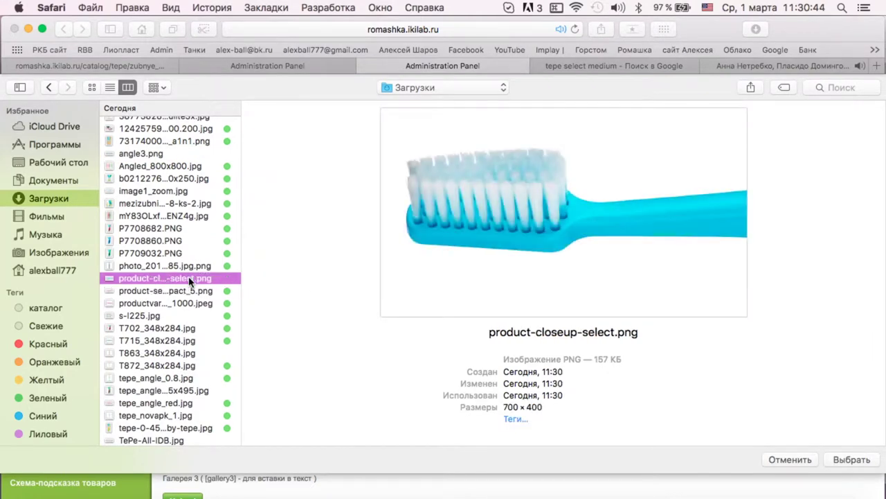
{"action": "double_click", "coordinate": [190, 279]}
Reopen the product photo upload and preview T863_348x284.jpg in the "Загрузки" folder
{"action": "left_click", "coordinate": [180, 254]}
{"action": "scroll", "coordinate": [178, 317], "scroll_direction": "down", "scroll_amount": 1}
{"action": "scroll", "coordinate": [178, 318], "scroll_direction": "down", "scroll_amount": 5}
{"action": "scroll", "coordinate": [178, 317], "scroll_direction": "up", "scroll_amount": 2}
{"action": "left_click", "coordinate": [178, 326]}
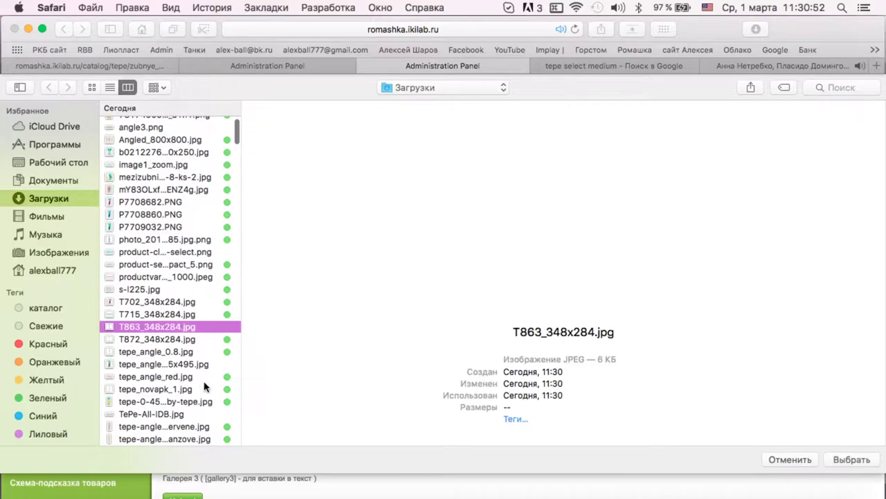
Preview other files in the "Загрузки" folder to check for further suitable product photos
{"action": "left_click", "coordinate": [203, 365]}
{"action": "scroll", "coordinate": [201, 366], "scroll_direction": "down", "scroll_amount": 2}
{"action": "left_click", "coordinate": [198, 361]}
{"action": "left_click", "coordinate": [206, 395]}
{"action": "scroll", "coordinate": [173, 234], "scroll_direction": "up", "scroll_amount": 5}
{"action": "scroll", "coordinate": [173, 234], "scroll_direction": "up", "scroll_amount": 5}
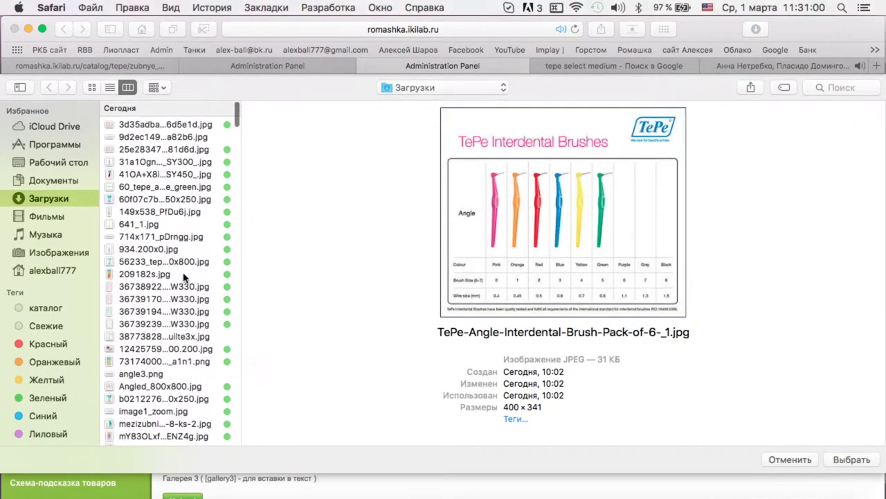
{"action": "left_click", "coordinate": [183, 275]}
{"action": "left_click", "coordinate": [182, 338]}
{"action": "scroll", "coordinate": [182, 340], "scroll_direction": "down", "scroll_amount": 3}
{"action": "left_click", "coordinate": [188, 289]}
{"action": "scroll", "coordinate": [185, 308], "scroll_direction": "down", "scroll_amount": 3}
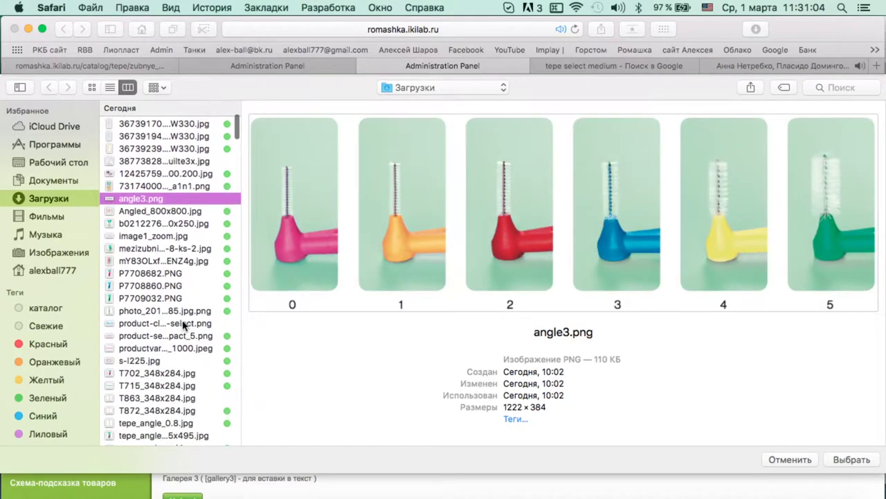
Tag product-closeup-select.png and T863_348x284.jpg with "Зеленый" and upload T863_348x284.jpg as a product photo
{"action": "right_click", "coordinate": [184, 324]}
{"action": "left_click", "coordinate": [267, 409]}
{"action": "scroll", "coordinate": [182, 337], "scroll_direction": "down", "scroll_amount": 3}
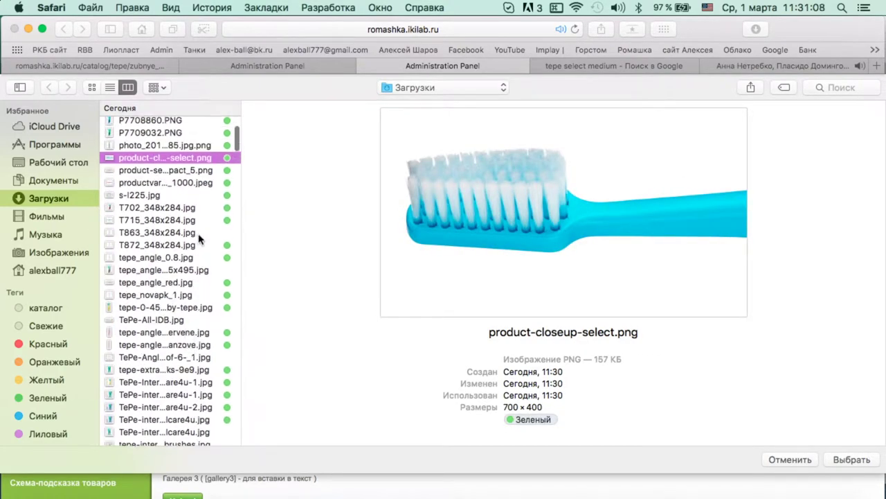
{"action": "left_click", "coordinate": [187, 233]}
{"action": "right_click", "coordinate": [180, 236]}
{"action": "left_click", "coordinate": [259, 317]}
{"action": "key", "text": "Return"}
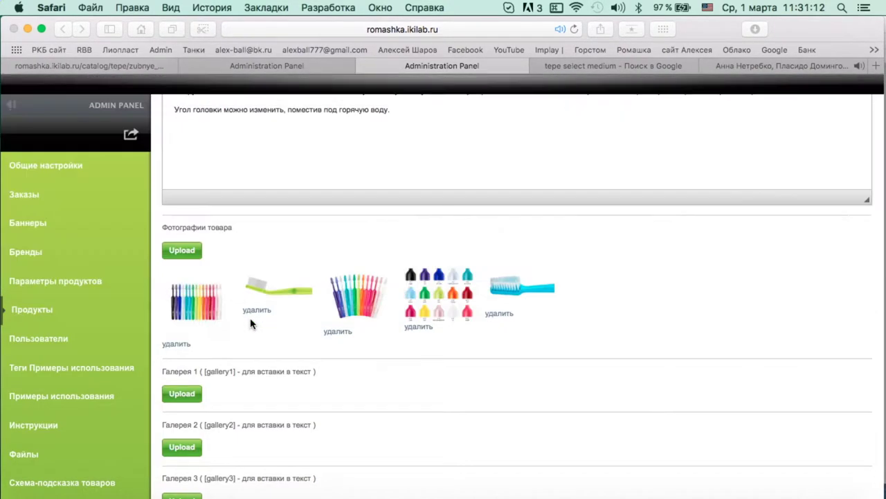
Reorder the product photos so the blue brush head close-up comes second, save the product and return to the product list
{"action": "left_click_drag", "start_coordinate": [178, 297], "coordinate": [174, 301]}
{"action": "left_click_drag", "start_coordinate": [585, 293], "coordinate": [277, 277]}
{"action": "scroll", "coordinate": [321, 317], "scroll_direction": "down", "scroll_amount": 10}
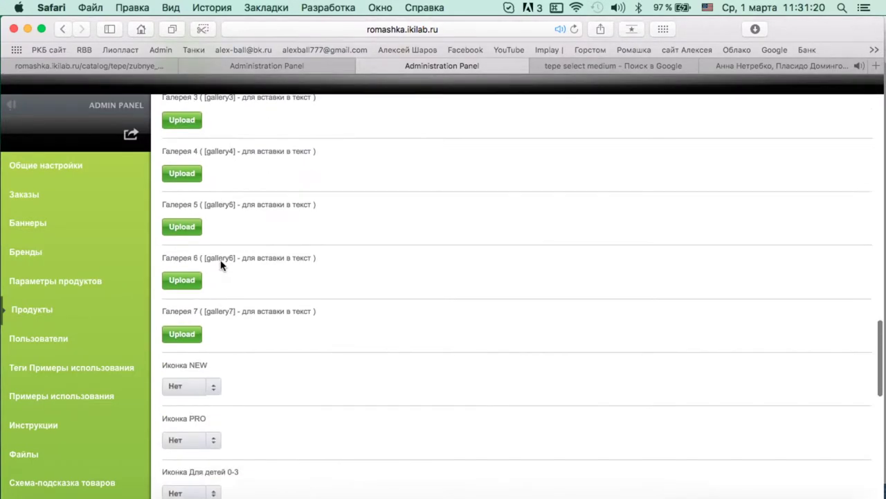
{"action": "scroll", "coordinate": [221, 265], "scroll_direction": "down", "scroll_amount": 6}
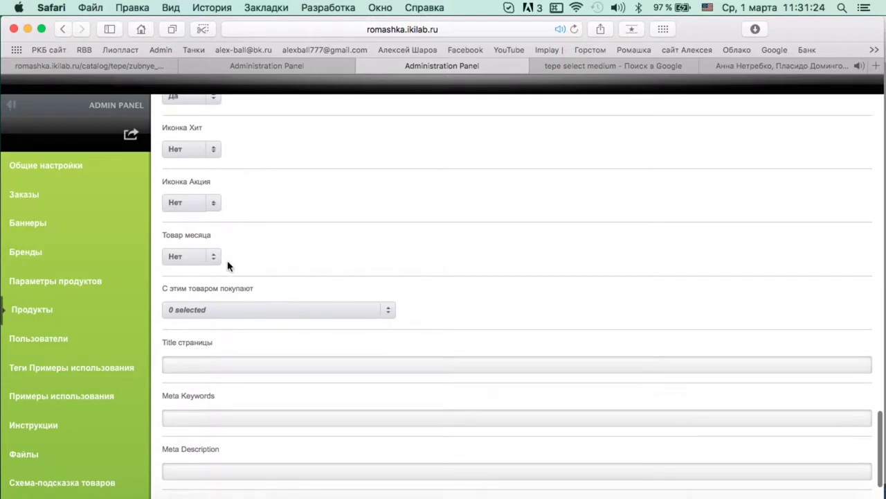
{"action": "scroll", "coordinate": [228, 265], "scroll_direction": "down", "scroll_amount": 3}
{"action": "left_click", "coordinate": [195, 450]}
{"action": "left_click", "coordinate": [190, 462]}
{"action": "left_click", "coordinate": [177, 164]}
Check the Select toothbrush rows in the "Прайс Ромашка 1.pdf" price list and return to the product list
{"action": "key", "text": "ctrl+Up"}
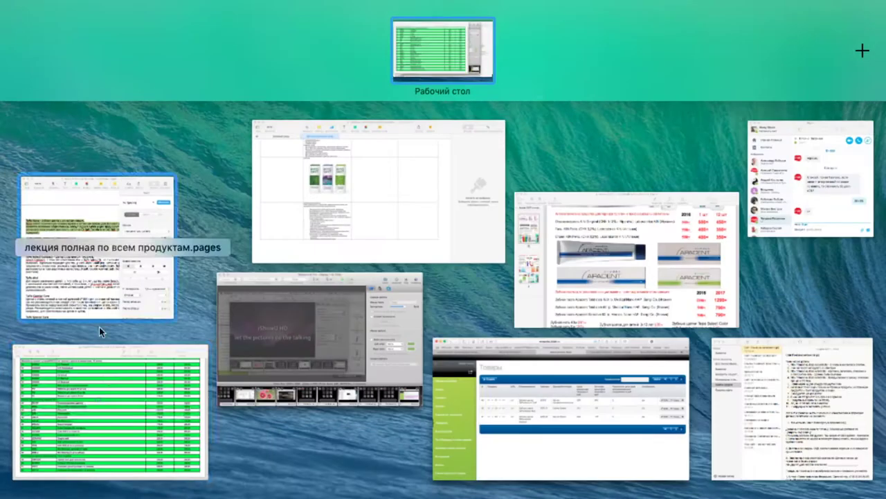
{"action": "left_click", "coordinate": [111, 374]}
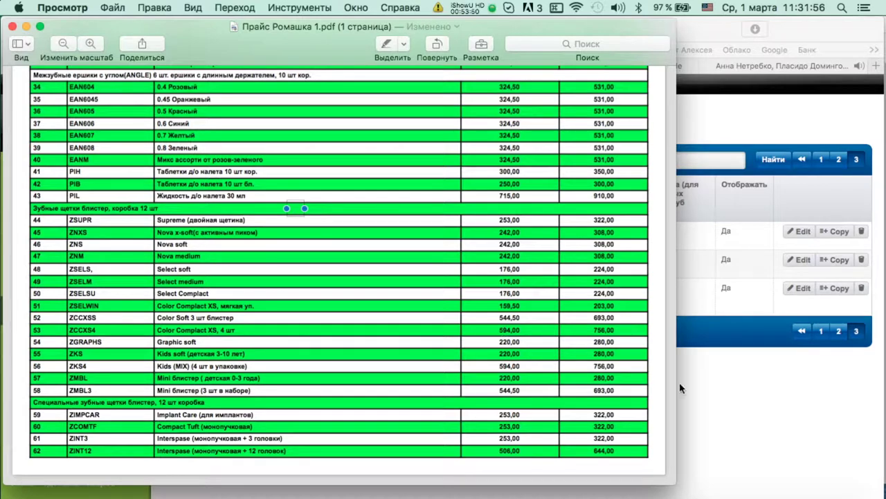
{"action": "left_click", "coordinate": [752, 428]}
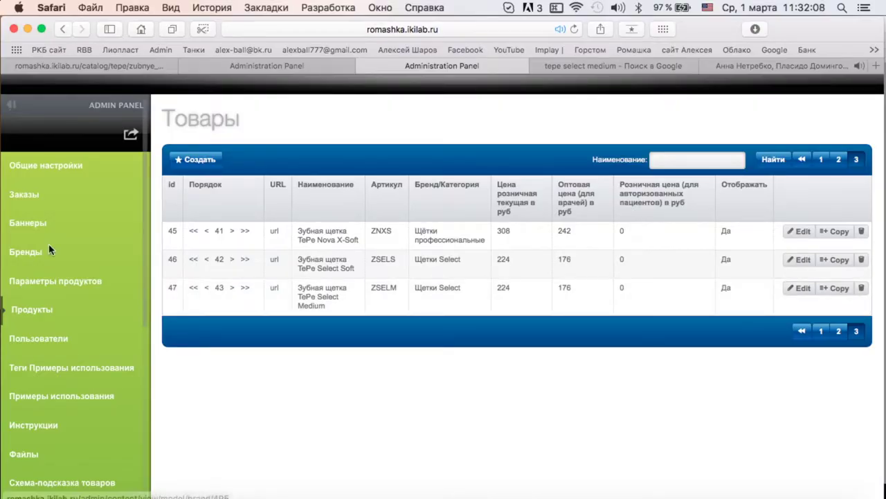
Mark the TePe Select text in "лекция полная по всем продуктам.pages" with a green background
{"action": "key", "text": "ctrl+Up"}
{"action": "left_click", "coordinate": [94, 254]}
{"action": "left_click", "coordinate": [450, 250]}
{"action": "left_click", "coordinate": [512, 421]}
{"action": "left_click", "coordinate": [504, 386]}
{"action": "left_click", "coordinate": [99, 277]}
Copy the TePe Select Compact heading and description from the lecture document
{"action": "scroll", "coordinate": [99, 277], "scroll_direction": "down", "scroll_amount": 3}
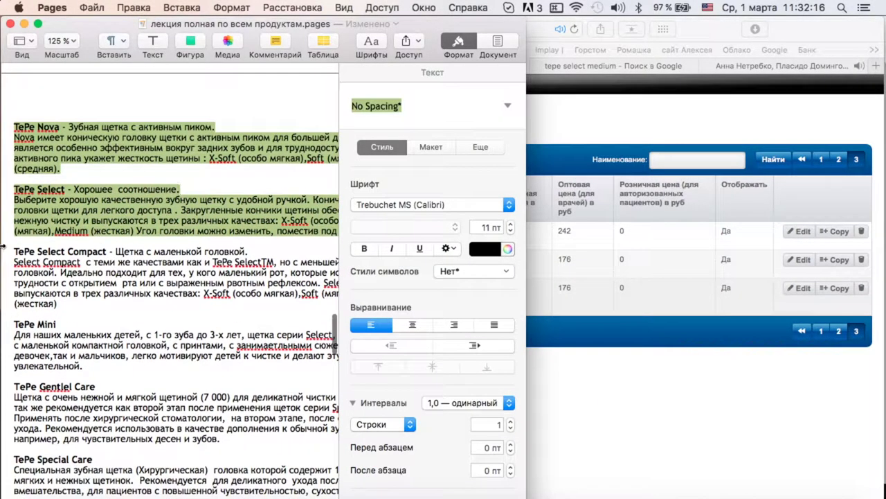
{"action": "left_click_drag", "start_coordinate": [11, 253], "coordinate": [67, 304]}
{"action": "key", "text": "super+c"}
{"action": "scroll", "coordinate": [254, 313], "scroll_direction": "down", "scroll_amount": 10}
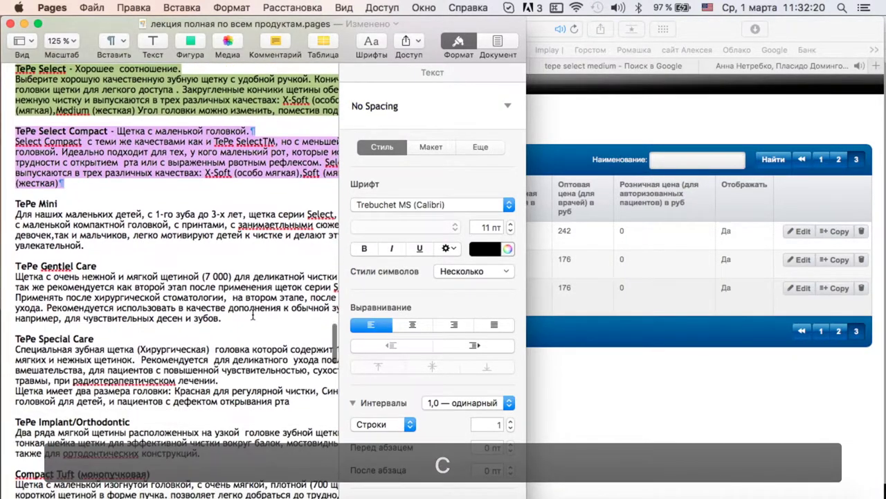
Open the TePe Select Medium product for editing, rename it "Зубная щетка TePe Select Compact" and set its article code to ZSELC
{"action": "left_click", "coordinate": [615, 335]}
{"action": "left_click", "coordinate": [800, 288]}
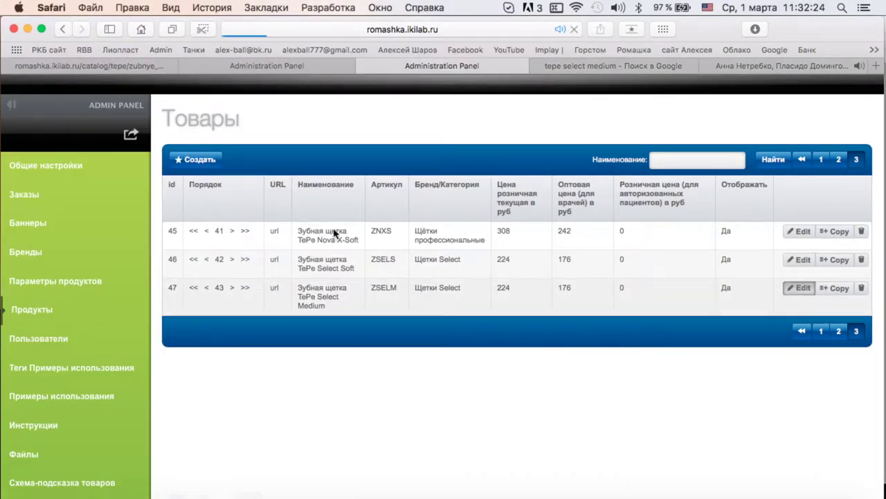
{"action": "double_click", "coordinate": [277, 264]}
{"action": "type", "text": "Compact"}
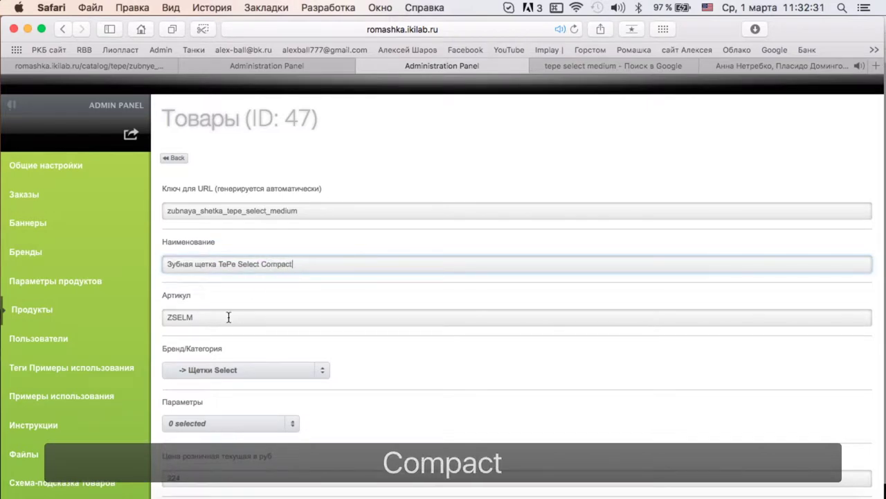
{"action": "left_click", "coordinate": [228, 316]}
{"action": "key", "text": "BackSpace"}
{"action": "type", "text": "C"}
Compare the product's price fields with the Select Compact row in the price list
{"action": "scroll", "coordinate": [212, 305], "scroll_direction": "down", "scroll_amount": 8}
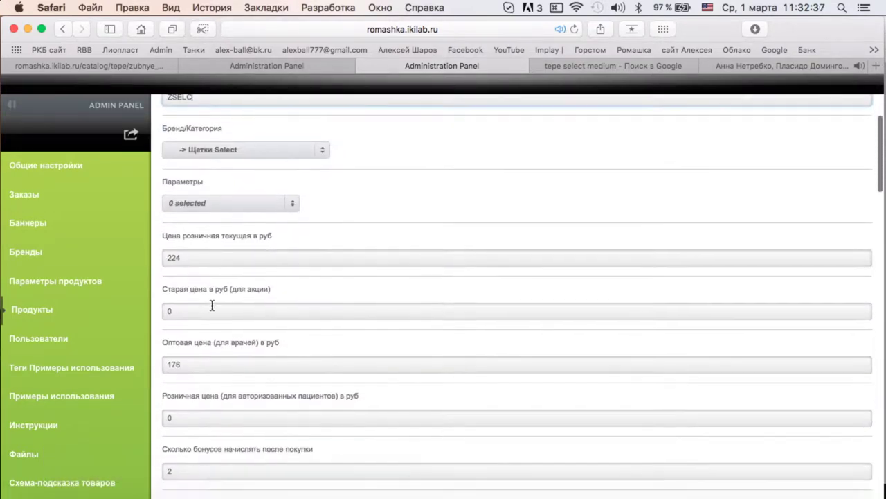
{"action": "key", "text": "ctrl+Up"}
{"action": "left_click", "coordinate": [138, 388]}
{"action": "scroll", "coordinate": [223, 265], "scroll_direction": "down", "scroll_amount": 1}
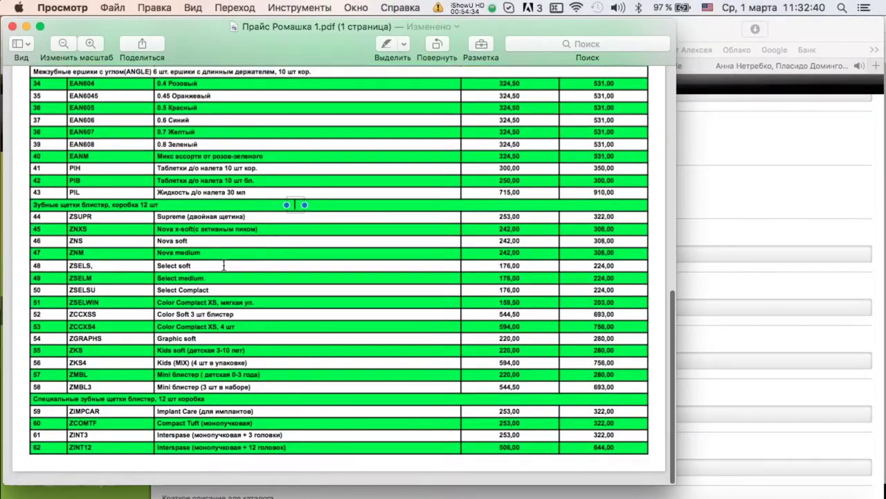
{"action": "left_click", "coordinate": [805, 229]}
Change the short catalog description to "Зубная щетка Select Compact для детей 3-10 лет"
{"action": "scroll", "coordinate": [805, 229], "scroll_direction": "down", "scroll_amount": 5}
{"action": "double_click", "coordinate": [260, 253]}
{"action": "type", "text": "Compact для взрослых и подростков"}
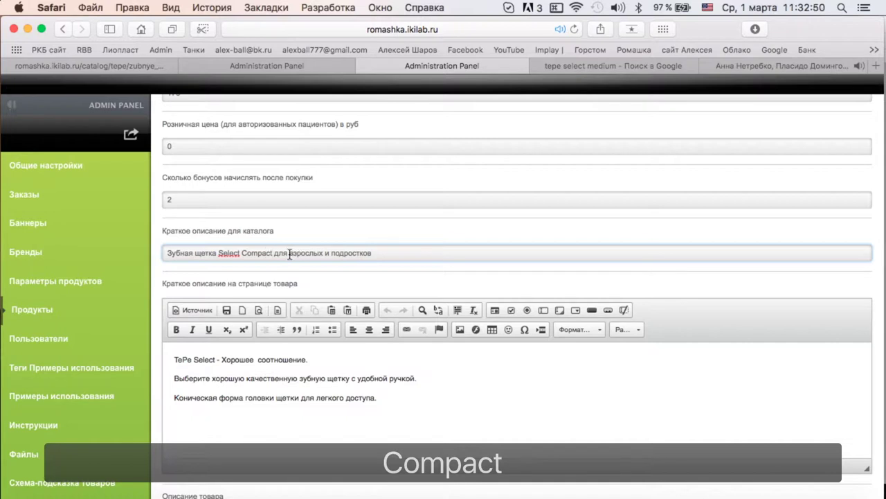
{"action": "left_click_drag", "start_coordinate": [290, 253], "coordinate": [446, 253]}
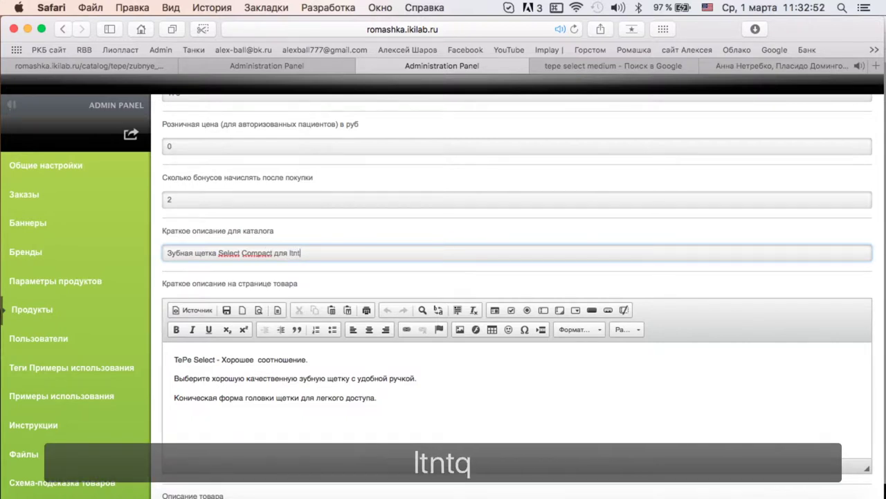
{"action": "type", "text": "детей 3-10 лет"}
{"action": "scroll", "coordinate": [503, 281], "scroll_direction": "down", "scroll_amount": 1}
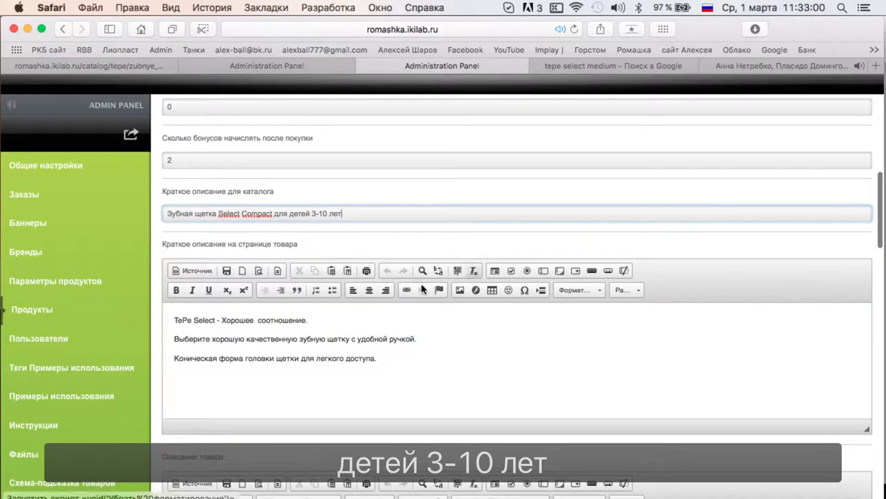
Replace the product page's short description with the copied Select Compact text, end it with a period and remove its formatting
{"action": "left_click_drag", "start_coordinate": [172, 316], "coordinate": [539, 372]}
{"action": "key", "text": "super+v"}
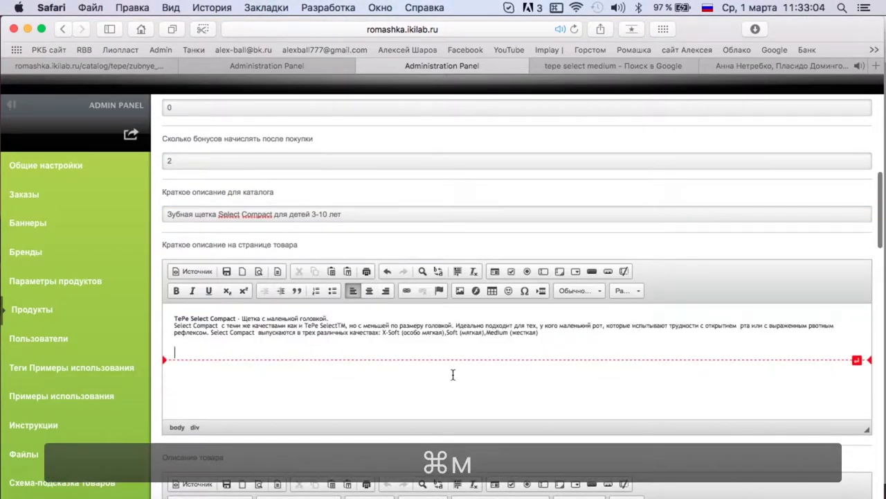
{"action": "left_click", "coordinate": [407, 366]}
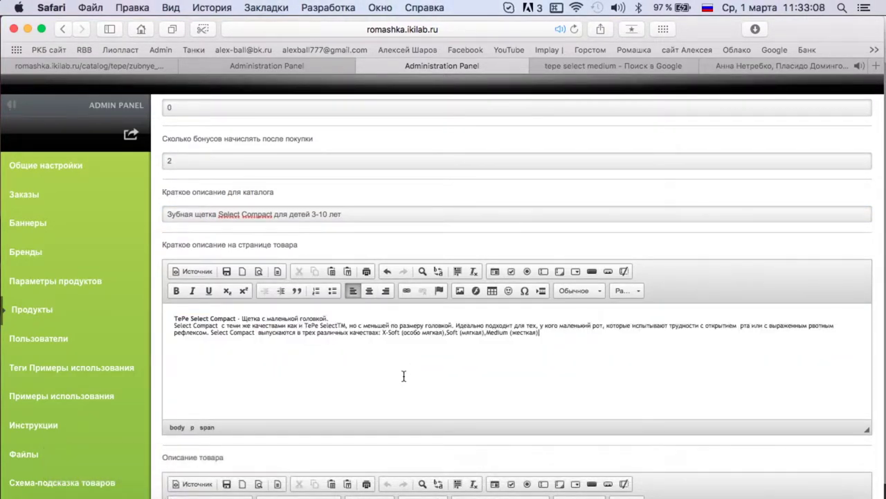
{"action": "type", "text": "."}
{"action": "key", "text": "super+a"}
{"action": "left_click", "coordinate": [474, 271]}
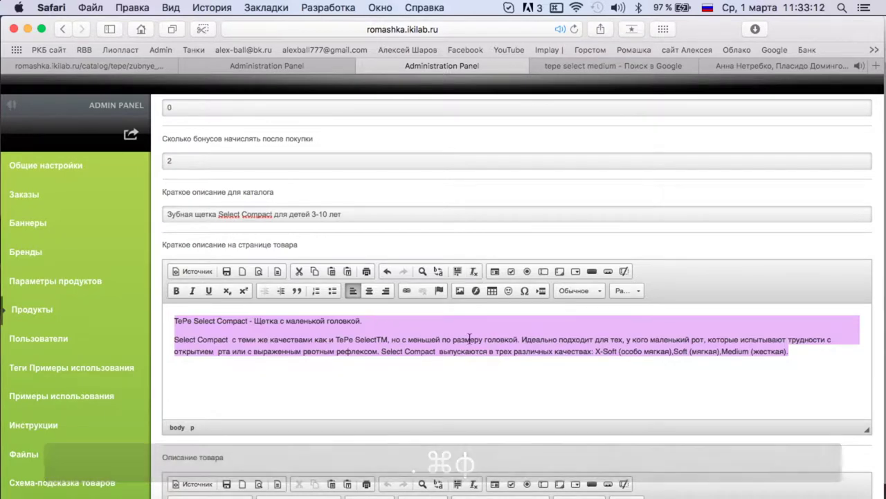
Split the short description into separate paragraphs before "Идеально подходит" and before "Select Compact выпускаются"
{"action": "left_click", "coordinate": [520, 339]}
{"action": "key", "text": "Return"}
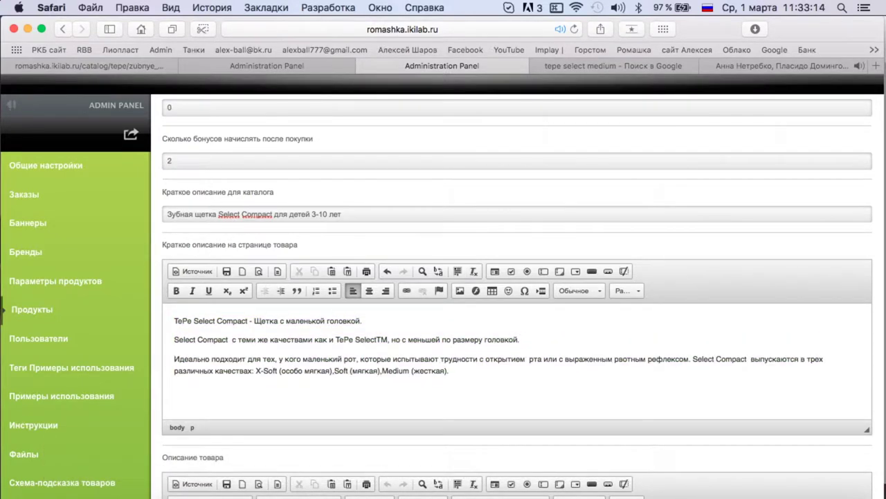
{"action": "left_click", "coordinate": [694, 359]}
{"action": "key", "text": "Return"}
Move the last two paragraphs of the short description into "Описание товара", replacing the text there
{"action": "left_click_drag", "start_coordinate": [172, 358], "coordinate": [679, 378]}
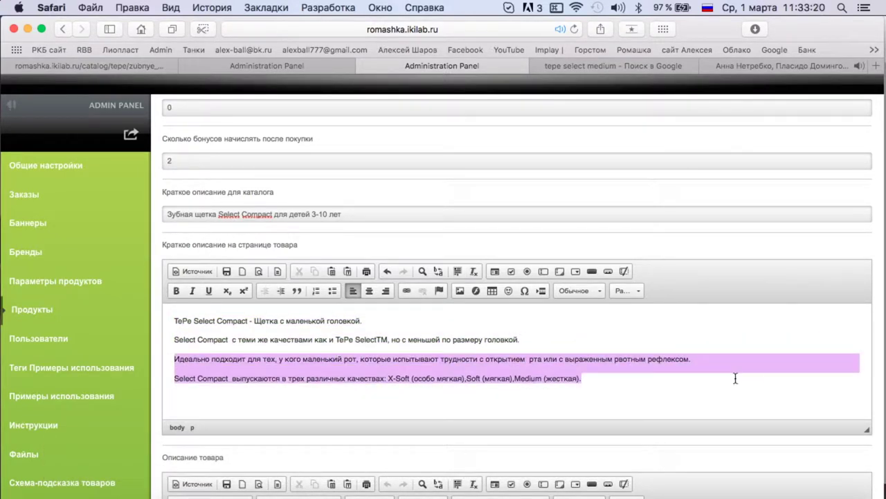
{"action": "key", "text": "super+c"}
{"action": "scroll", "coordinate": [682, 381], "scroll_direction": "down", "scroll_amount": 5}
{"action": "left_click", "coordinate": [493, 384]}
{"action": "key", "text": "super+a"}
{"action": "key", "text": "super+v"}
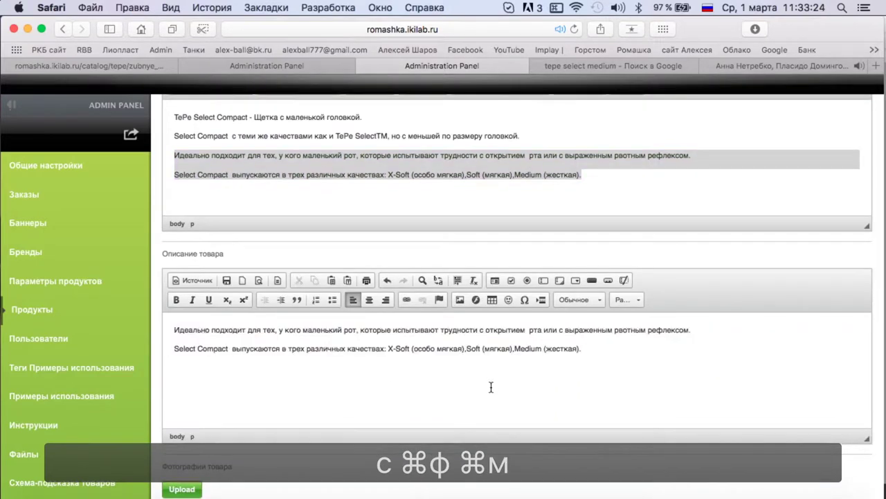
{"action": "left_click", "coordinate": [366, 186]}
{"action": "left_click_drag", "start_coordinate": [592, 175], "coordinate": [243, 149]}
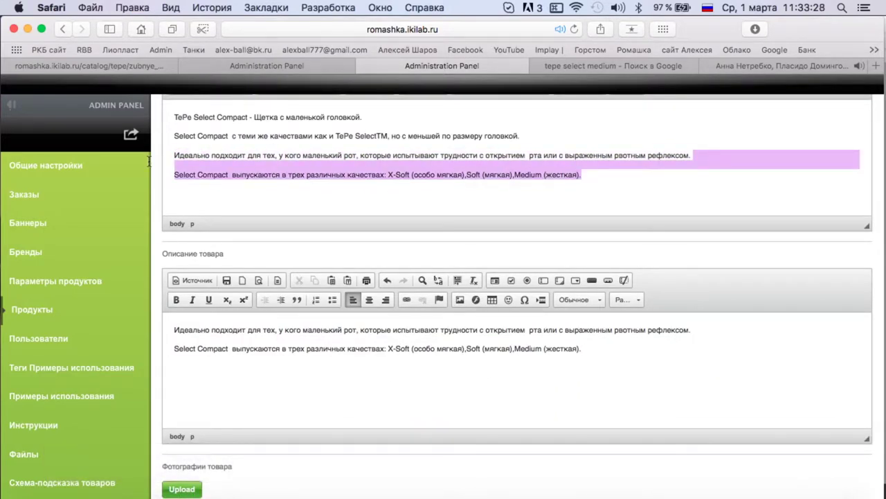
{"action": "key", "text": "BackSpace"}
Review the Select Compact form and compare its photos with those on the TePe Select Soft product page
{"action": "scroll", "coordinate": [230, 332], "scroll_direction": "down", "scroll_amount": 5}
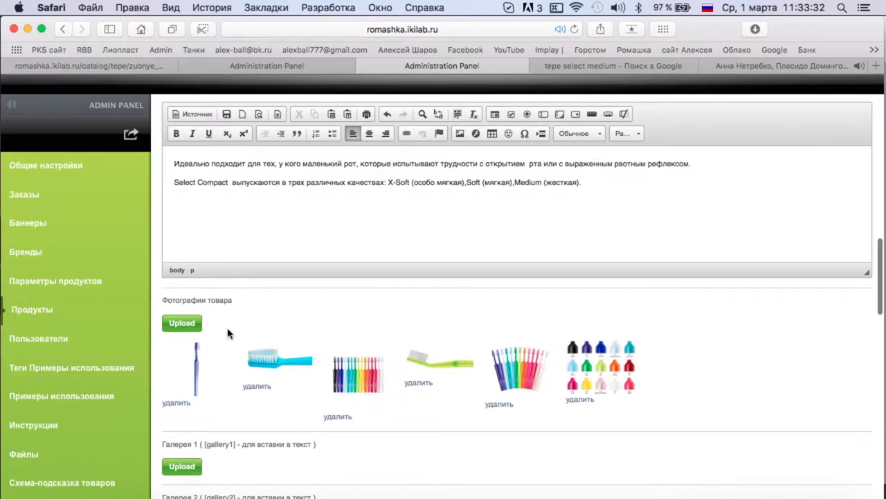
{"action": "scroll", "coordinate": [230, 333], "scroll_direction": "up", "scroll_amount": 15}
{"action": "scroll", "coordinate": [228, 333], "scroll_direction": "up", "scroll_amount": 5}
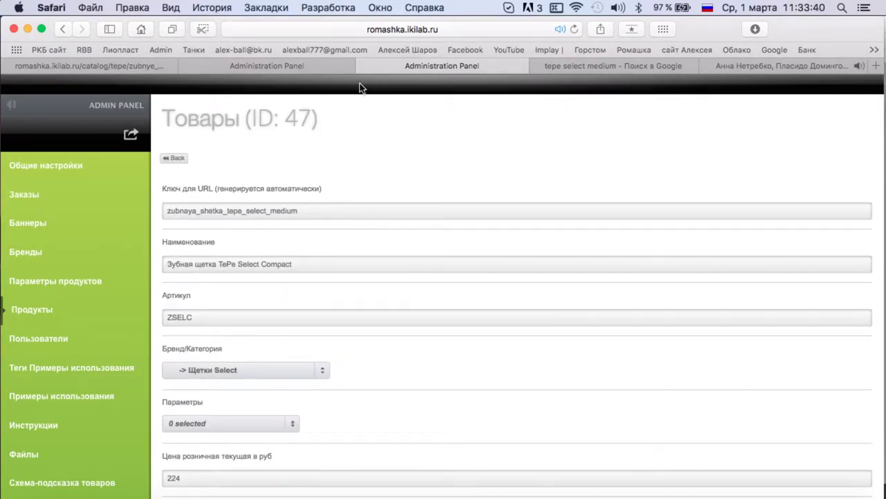
{"action": "scroll", "coordinate": [362, 400], "scroll_direction": "down", "scroll_amount": 20}
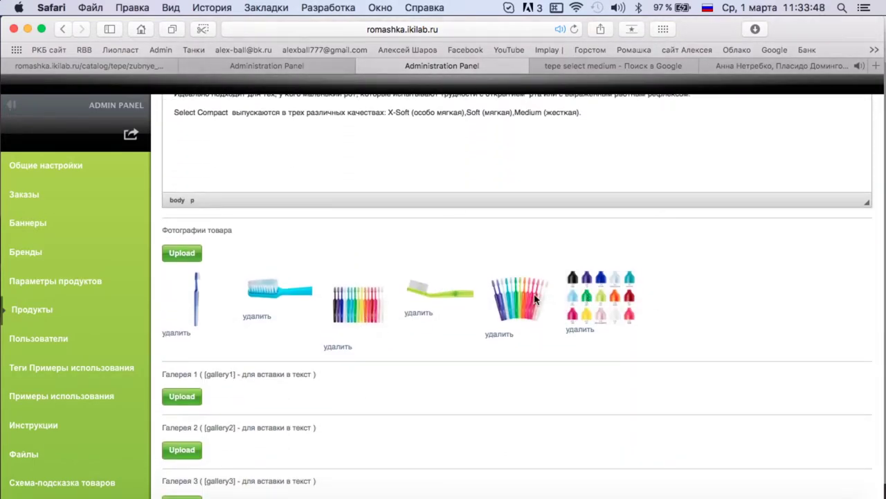
{"action": "left_click", "coordinate": [344, 69]}
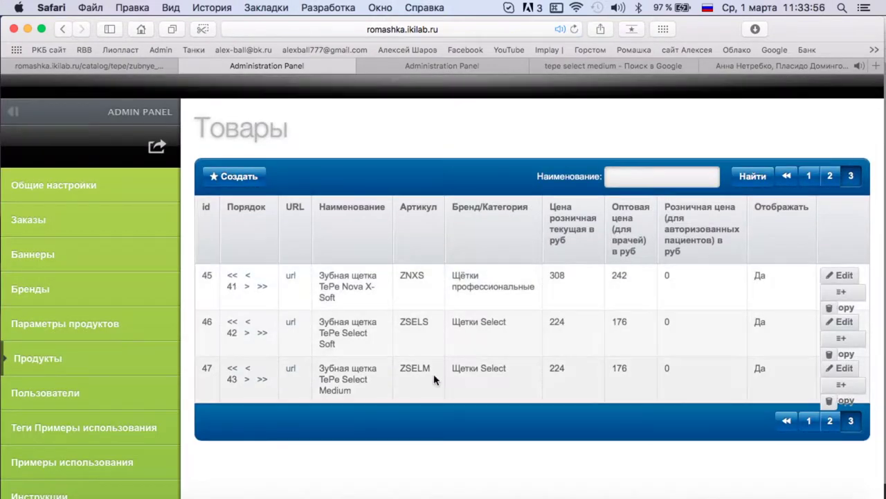
{"action": "left_click", "coordinate": [843, 324]}
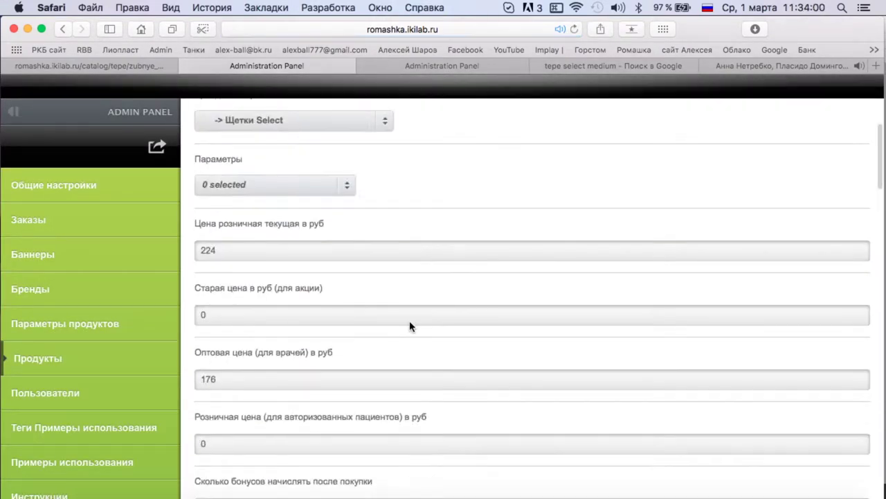
{"action": "scroll", "coordinate": [411, 325], "scroll_direction": "down", "scroll_amount": 15}
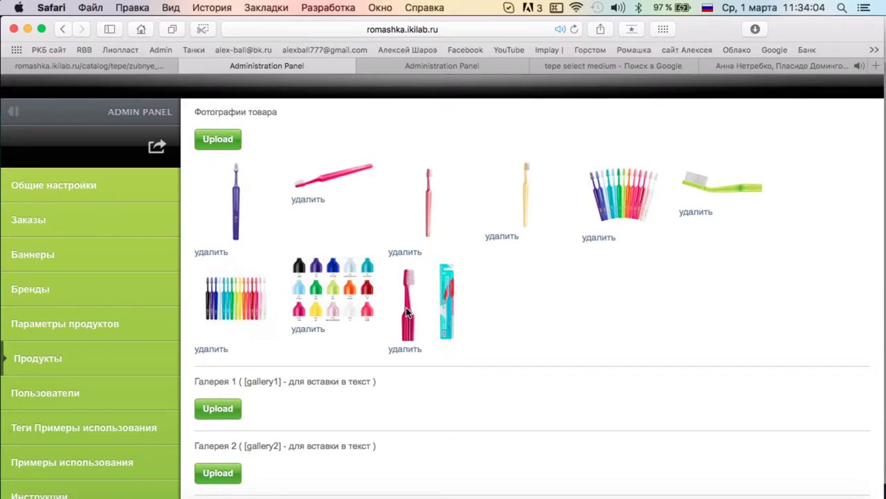
{"action": "scroll", "coordinate": [405, 307], "scroll_direction": "up", "scroll_amount": 15}
{"action": "left_click", "coordinate": [208, 183]}
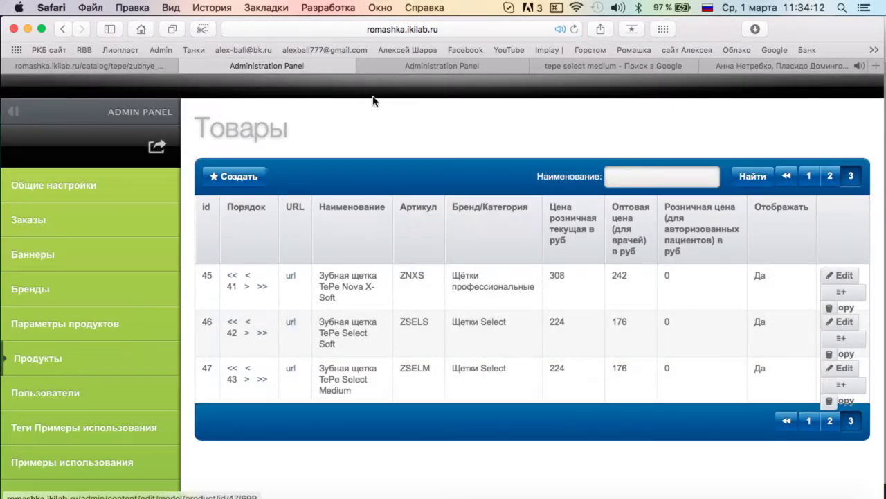
{"action": "left_click", "coordinate": [424, 68]}
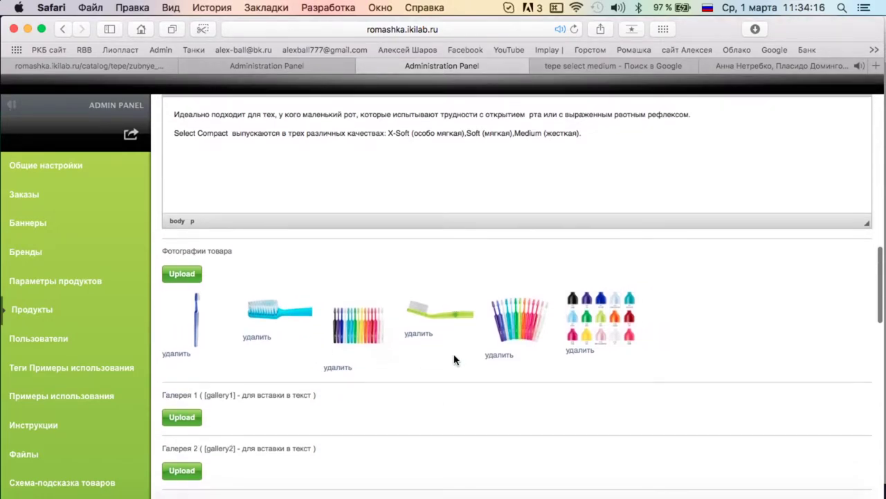
Delete all the existing product photos from the Select Compact product and confirm each removal
{"action": "left_click", "coordinate": [184, 355]}
{"action": "key", "text": "Return"}
{"action": "left_click", "coordinate": [179, 328]}
{"action": "key", "text": "Return"}
{"action": "left_click", "coordinate": [174, 411]}
{"action": "key", "text": "Return"}
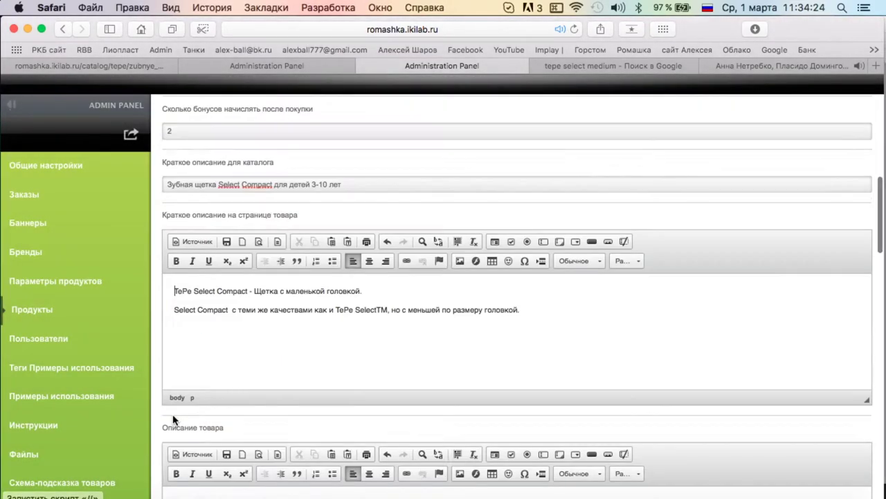
{"action": "left_click", "coordinate": [179, 258]}
{"action": "key", "text": "Return"}
{"action": "left_click", "coordinate": [173, 374]}
{"action": "key", "text": "Return"}
{"action": "scroll", "coordinate": [204, 377], "scroll_direction": "down", "scroll_amount": 3}
{"action": "left_click", "coordinate": [173, 335]}
{"action": "key", "text": "Return"}
{"action": "scroll", "coordinate": [189, 328], "scroll_direction": "up", "scroll_amount": 8}
{"action": "scroll", "coordinate": [253, 312], "scroll_direction": "down", "scroll_amount": 10}
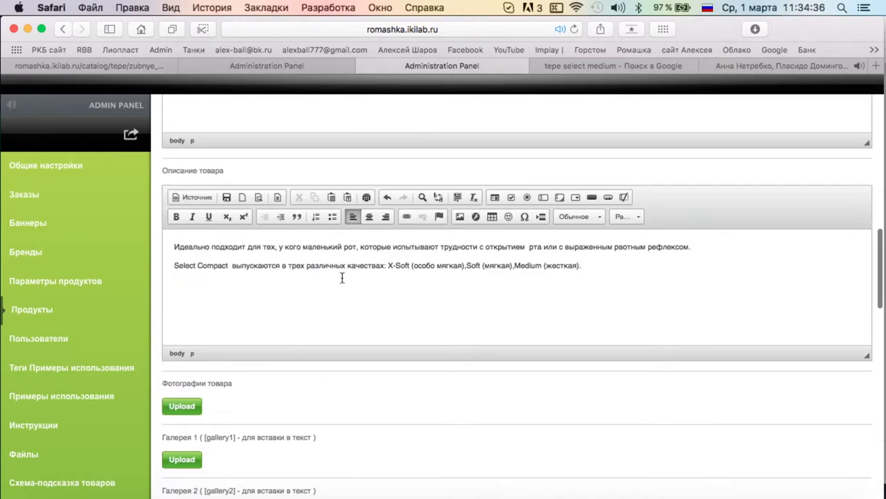
Start a product photo upload for Select Compact and open the folder все материалы Ромашка > Картинки > ТиПи > селект
{"action": "left_click", "coordinate": [185, 328]}
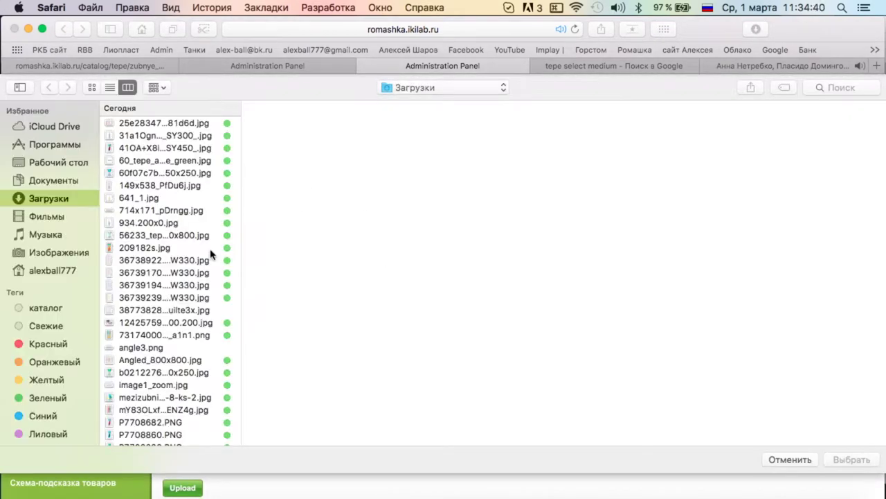
{"action": "left_click", "coordinate": [59, 165]}
{"action": "left_click", "coordinate": [181, 257]}
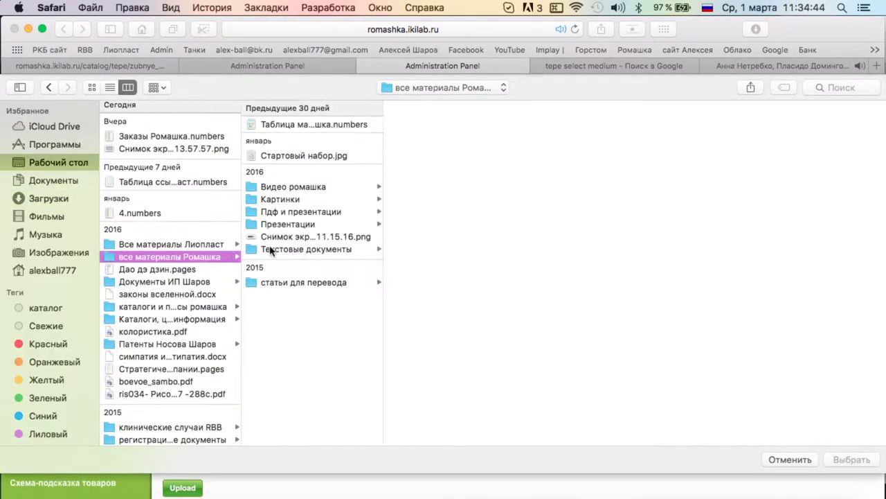
{"action": "left_click", "coordinate": [315, 200]}
{"action": "left_click", "coordinate": [425, 317]}
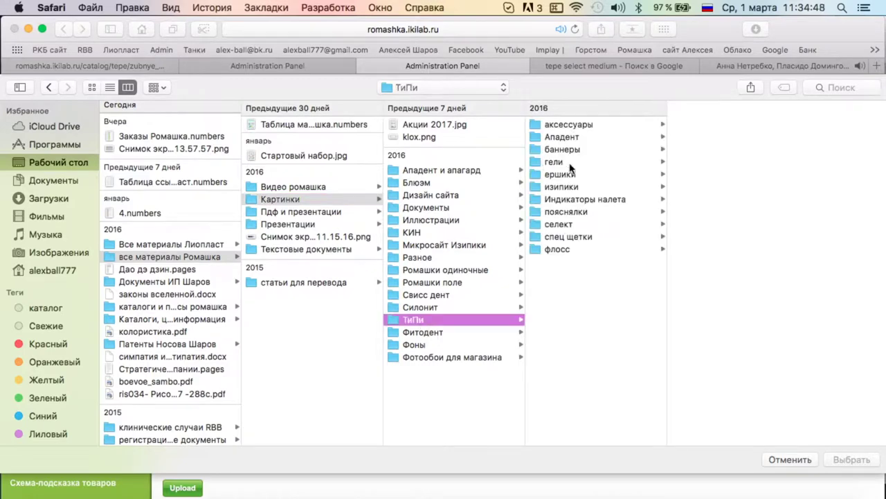
{"action": "left_click", "coordinate": [563, 225]}
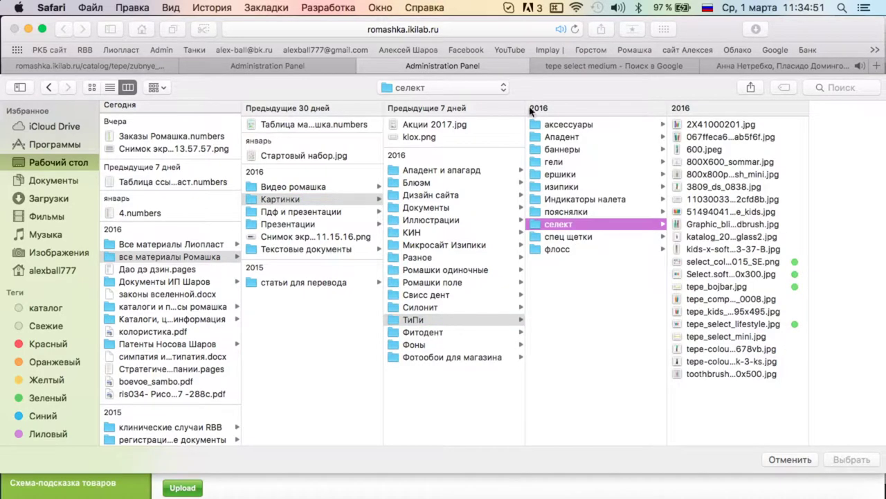
Show the селект folder as thumbnails and preview its first toothbrush photos one after another
{"action": "left_click", "coordinate": [92, 88]}
{"action": "left_click", "coordinate": [151, 152]}
{"action": "key", "text": "space"}
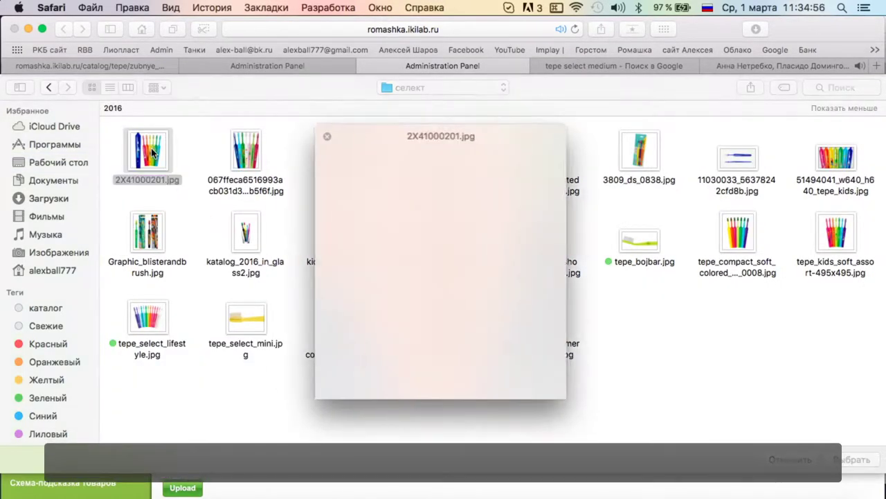
{"action": "key", "text": "space"}
{"action": "key", "text": "Right"}
{"action": "key", "text": "space"}
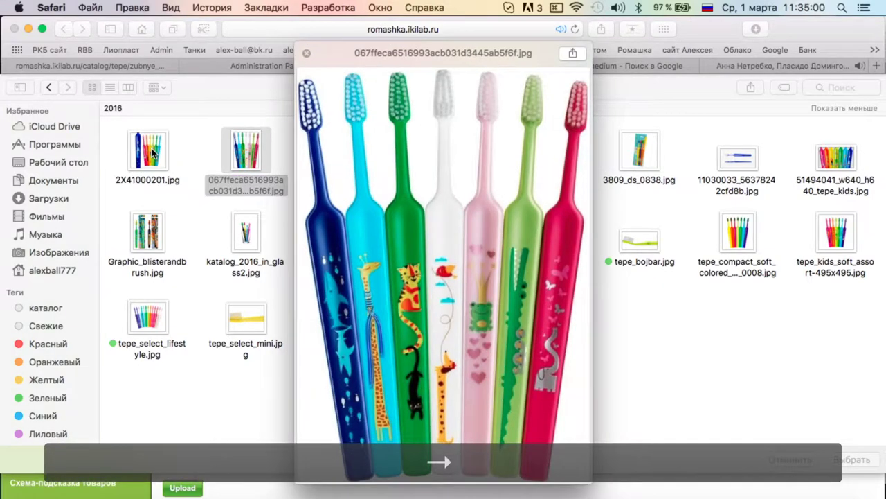
{"action": "key", "text": "Right"}
{"action": "key", "text": "Right"}
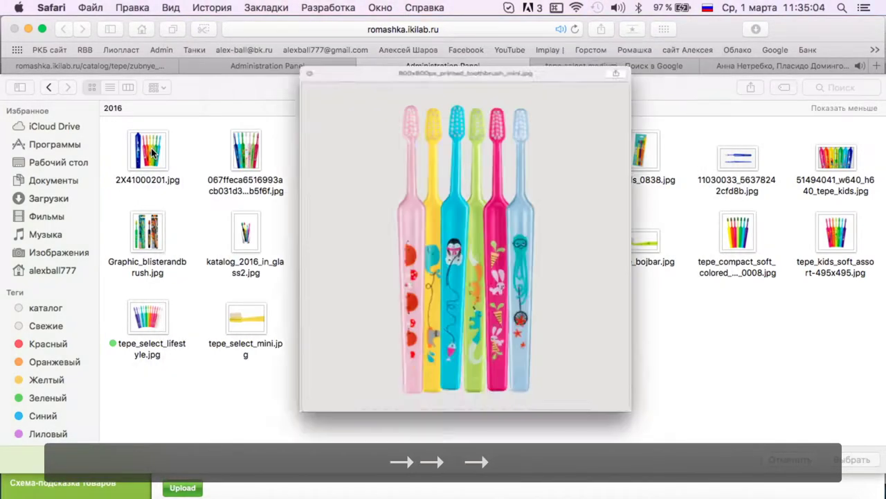
{"action": "key", "text": "space"}
{"action": "key", "text": "Left"}
{"action": "left_click", "coordinate": [253, 150], "text": "super"}
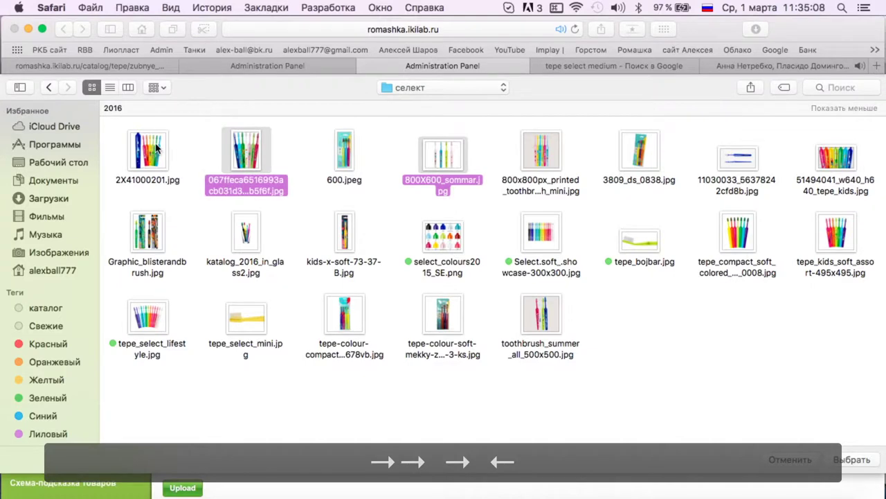
{"action": "left_click", "coordinate": [158, 150], "text": "super"}
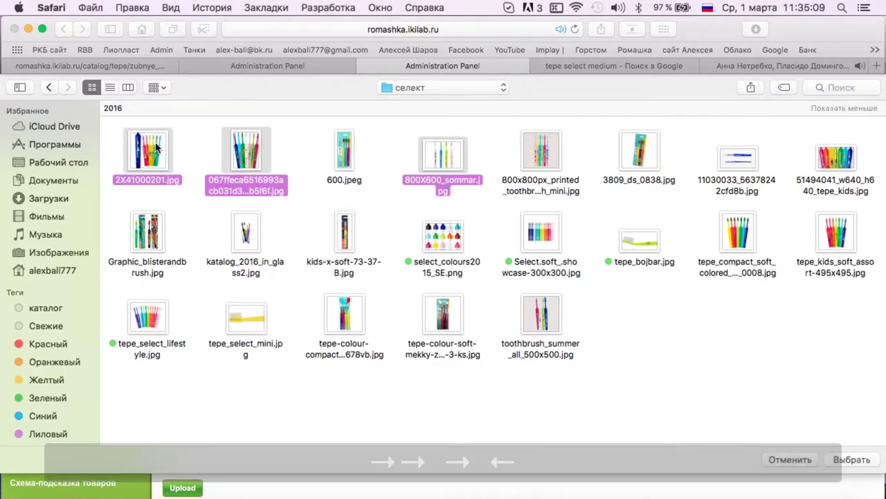
{"action": "left_click", "coordinate": [446, 250], "text": "super"}
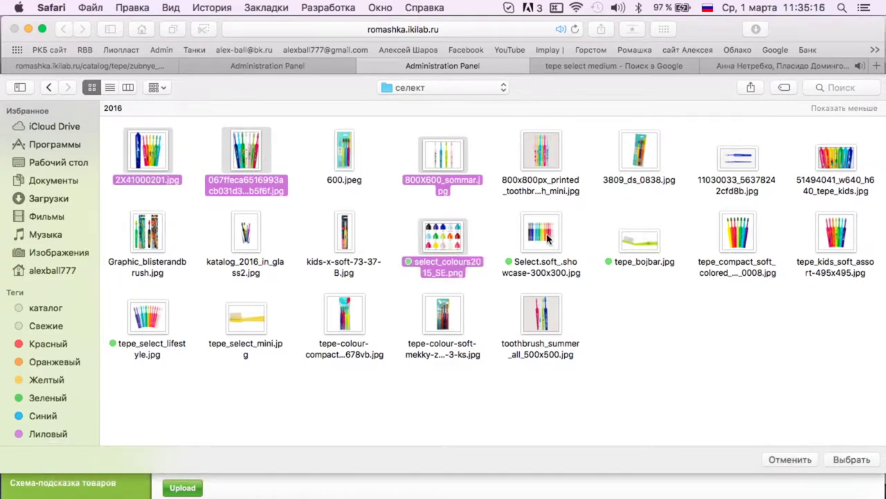
{"action": "left_click", "coordinate": [843, 161], "text": "super"}
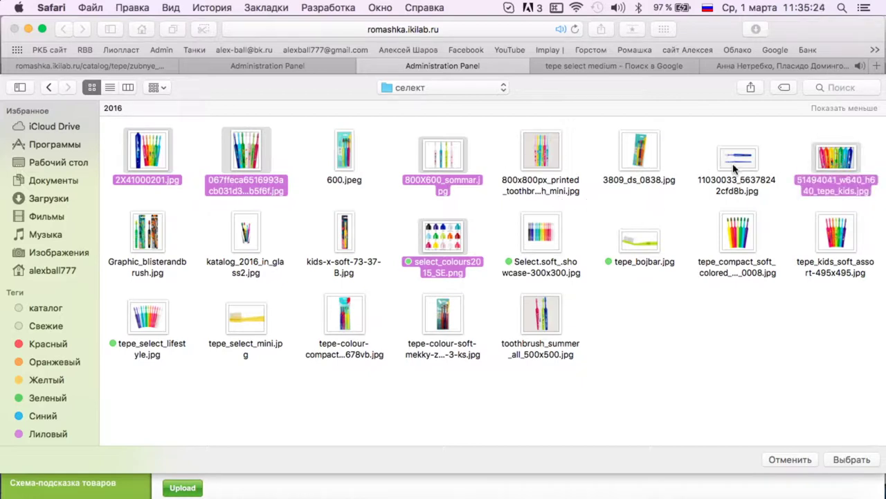
Check the toothbrush models in the price list Прайс Ромашка 1.pdf, and return to the photo chooser
{"action": "key", "text": "ctrl+Up"}
{"action": "left_click", "coordinate": [158, 427]}
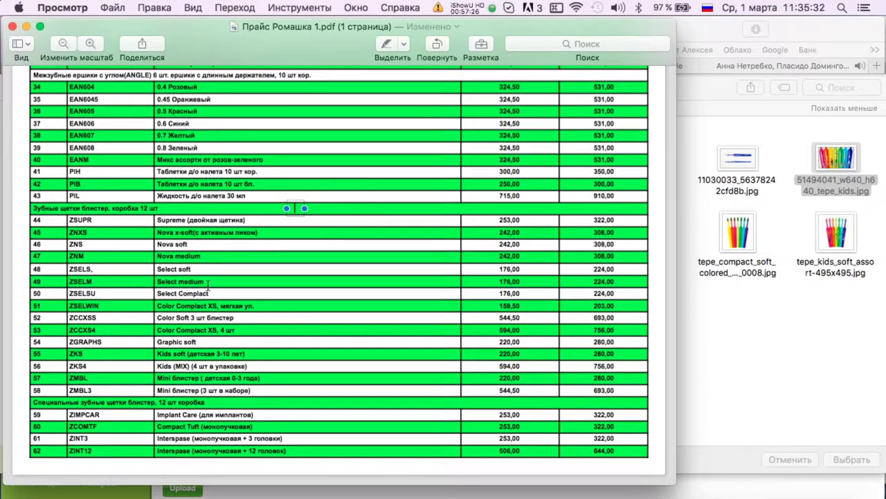
{"action": "key", "text": "Escape"}
{"action": "left_click", "coordinate": [758, 381]}
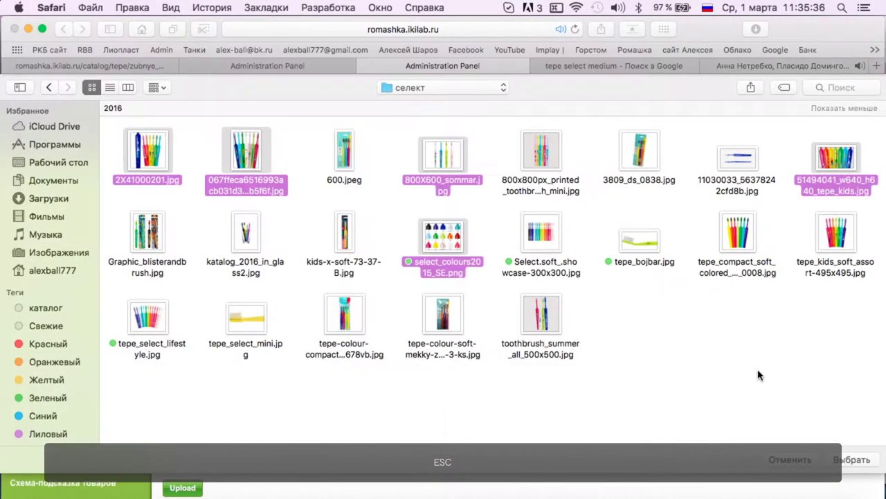
Clear the photo selection and preview tepe_select_mini.jpg
{"action": "left_click", "coordinate": [641, 355]}
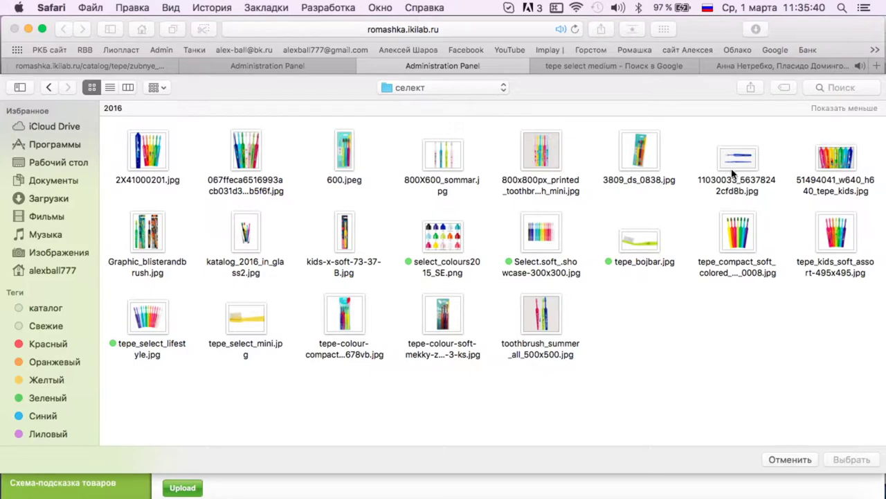
{"action": "left_click", "coordinate": [249, 324]}
{"action": "key", "text": "space"}
{"action": "key", "text": "space"}
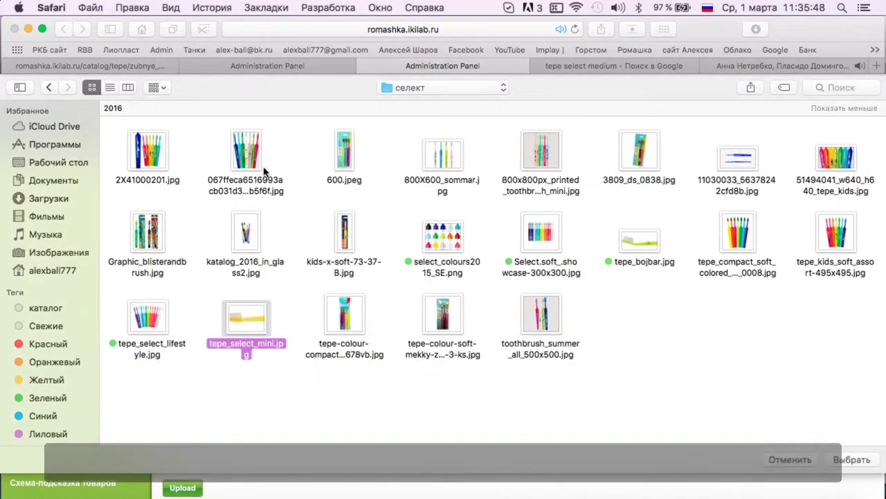
Preview product-select-compact_5.png in the Загрузки folder and upload it as a product photo
{"action": "left_click", "coordinate": [74, 198]}
{"action": "scroll", "coordinate": [378, 217], "scroll_direction": "down", "scroll_amount": 5}
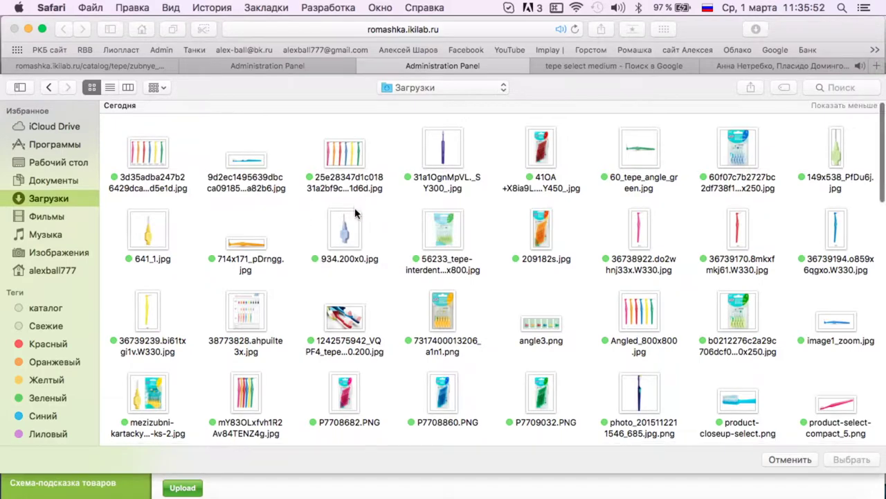
{"action": "left_click", "coordinate": [841, 277]}
{"action": "key", "text": "space"}
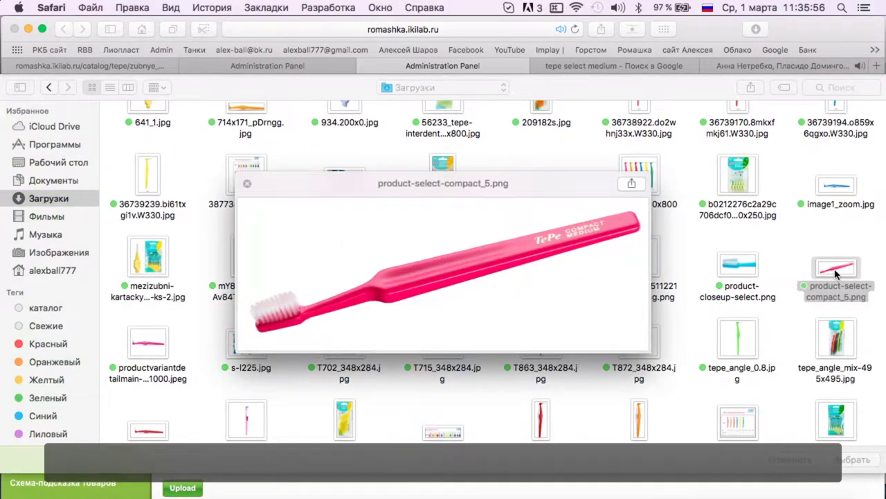
{"action": "double_click", "coordinate": [835, 274]}
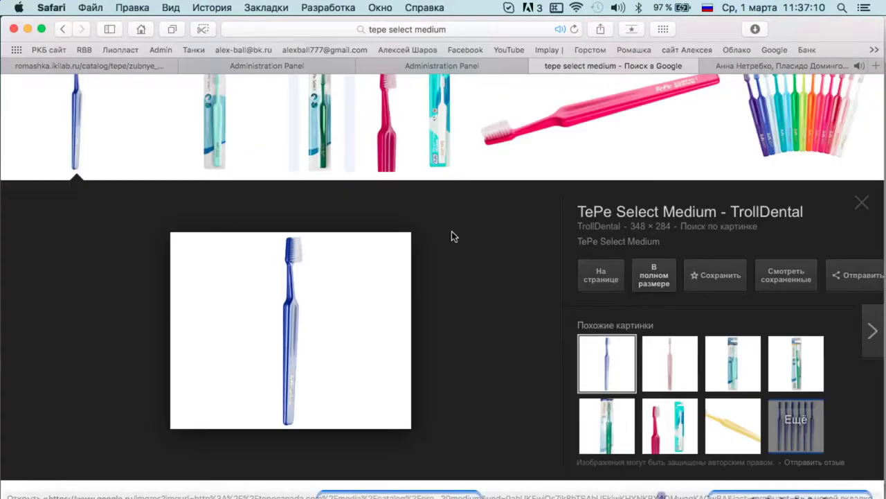
Change the Google image search query to "tepe select compact" and run it
{"action": "scroll", "coordinate": [451, 231], "scroll_direction": "up", "scroll_amount": 3}
{"action": "double_click", "coordinate": [192, 103]}
{"action": "type", "text": "compact"}
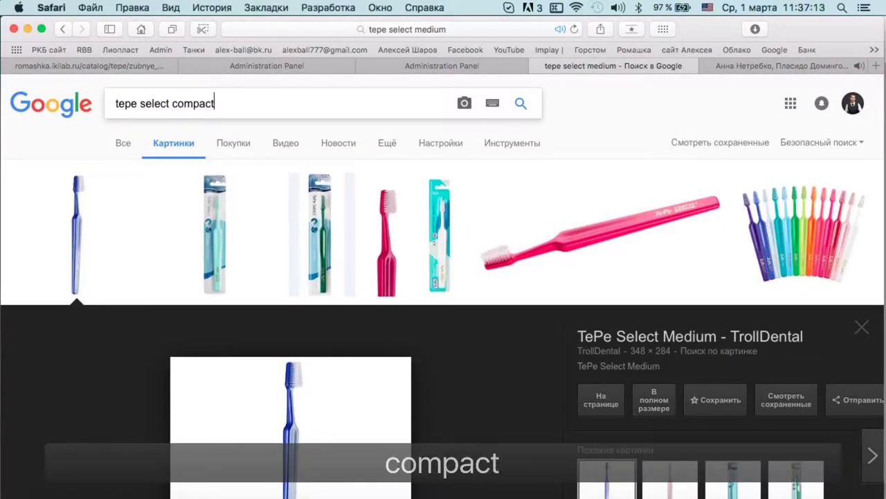
{"action": "key", "text": "Return"}
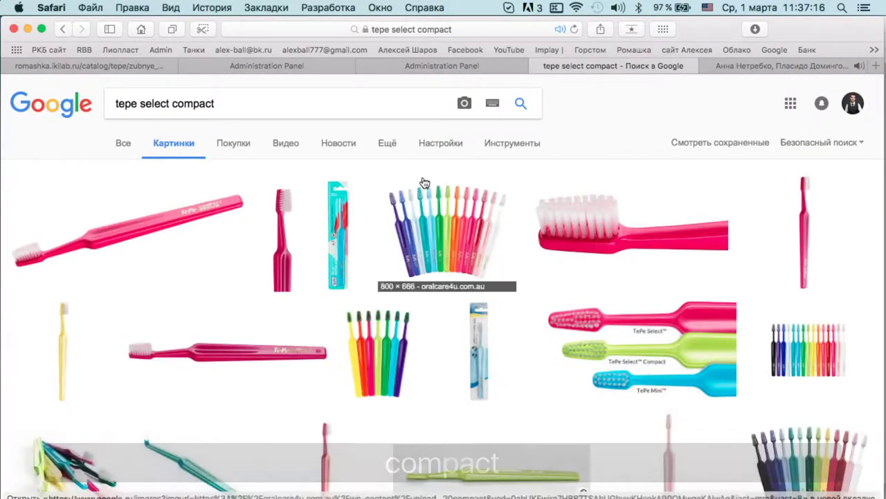
Save the full-size 400 × 400 image of the pink brush beside the packaged one to Загрузки and close its page
{"action": "left_click", "coordinate": [303, 242]}
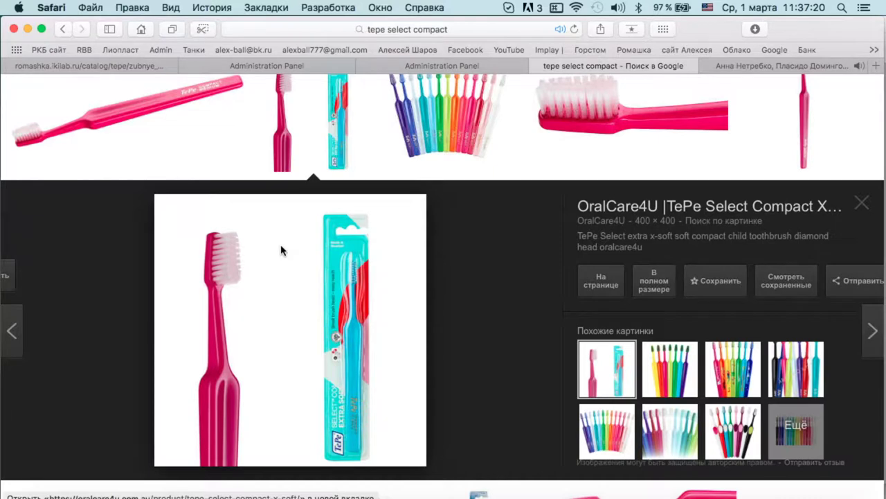
{"action": "left_click", "coordinate": [646, 281]}
{"action": "right_click", "coordinate": [447, 212]}
{"action": "left_click", "coordinate": [489, 243]}
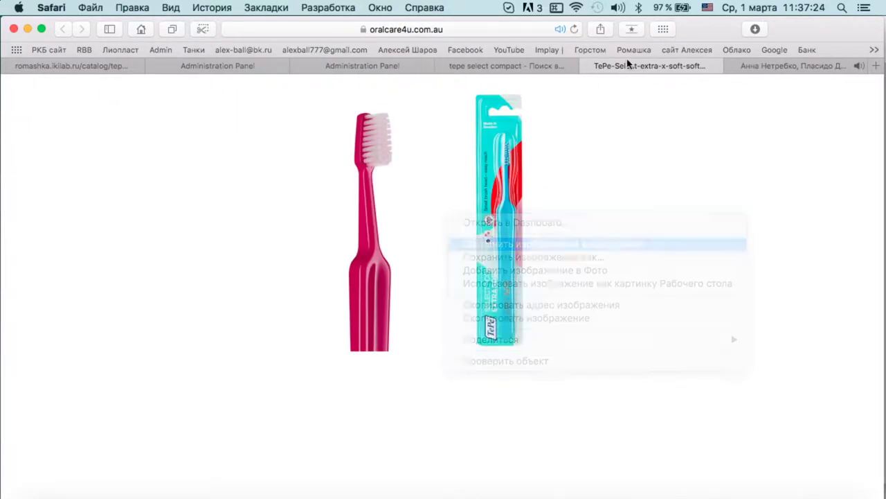
{"action": "left_click", "coordinate": [589, 65]}
Open the preview of the multicoloured brush set in the image results
{"action": "scroll", "coordinate": [710, 291], "scroll_direction": "up", "scroll_amount": 3}
{"action": "scroll", "coordinate": [683, 231], "scroll_direction": "down", "scroll_amount": 2}
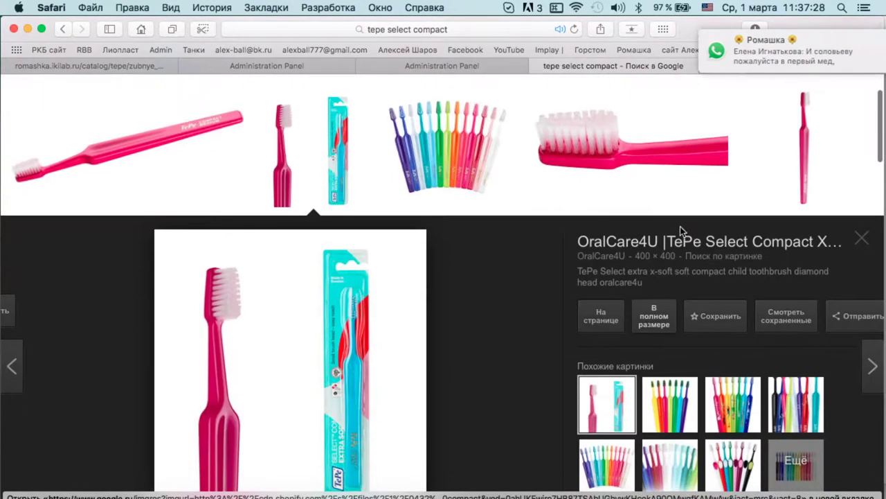
{"action": "left_click", "coordinate": [449, 153]}
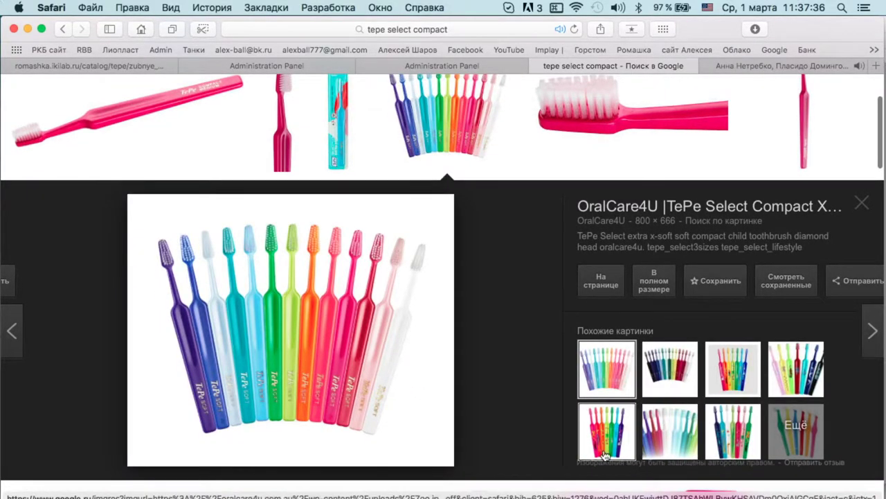
Switch to WhatsApp, reply "а она тоже на петр." in the Ромашка group chat and close the messenger window
{"action": "left_click", "coordinate": [600, 490]}
{"action": "left_click", "coordinate": [522, 422]}
{"action": "type", "text": "а она тоже на петр"}
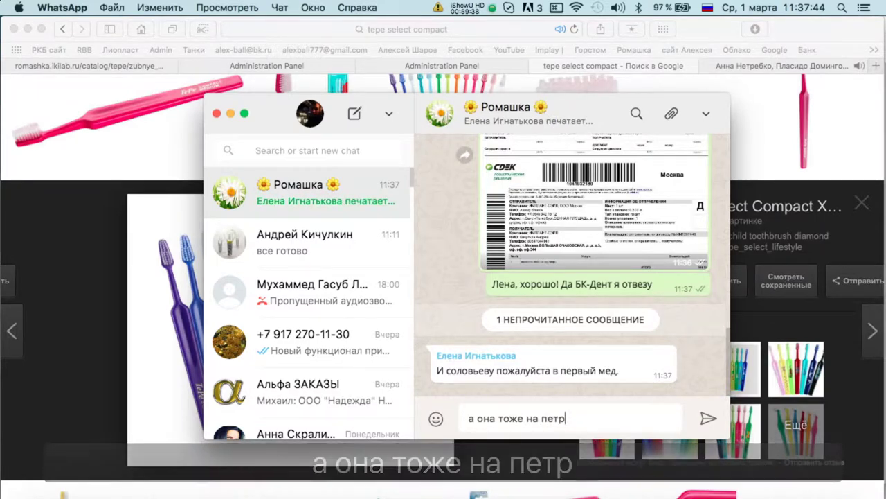
{"action": "type", "text": "."}
{"action": "key", "text": "Return"}
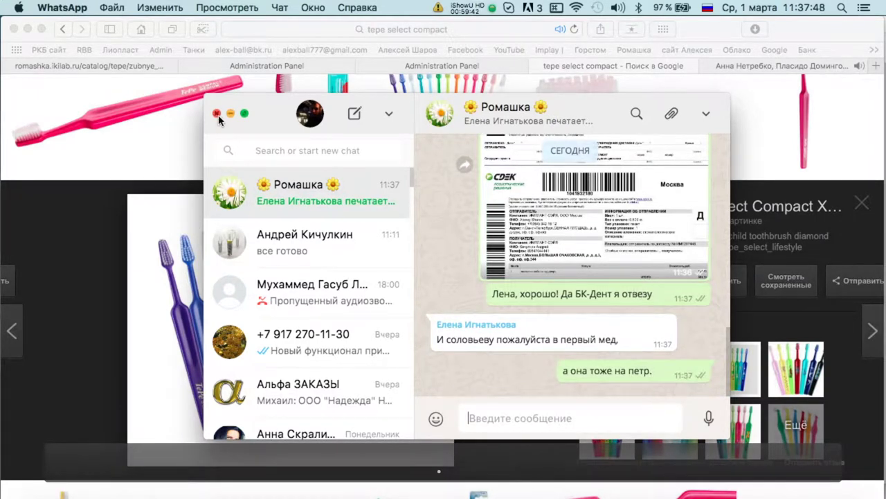
{"action": "left_click", "coordinate": [217, 114]}
Save the full-size image comparing TePe Select, Select Compact and Mini brush heads to Загрузки and close its page
{"action": "scroll", "coordinate": [506, 303], "scroll_direction": "down", "scroll_amount": 5}
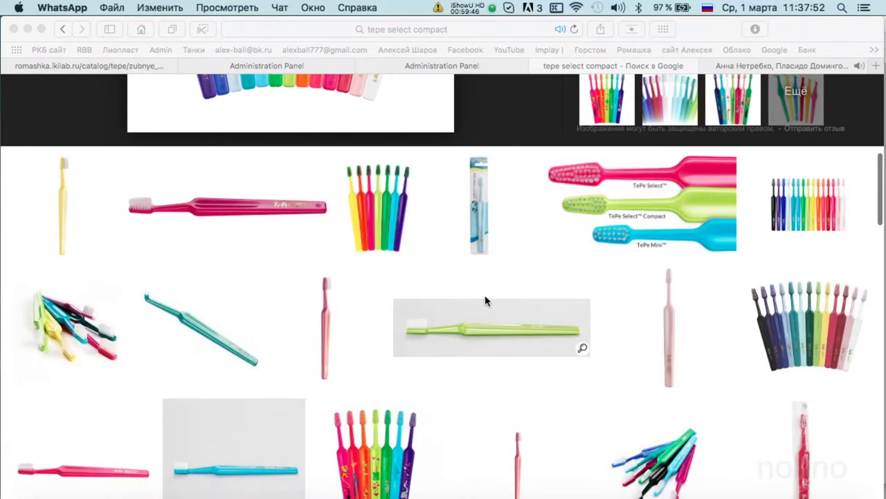
{"action": "left_click", "coordinate": [593, 201]}
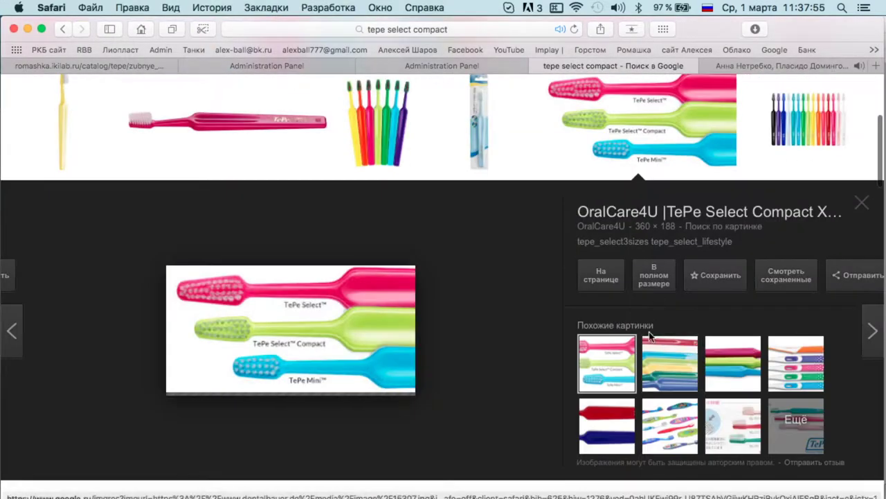
{"action": "left_click", "coordinate": [657, 279]}
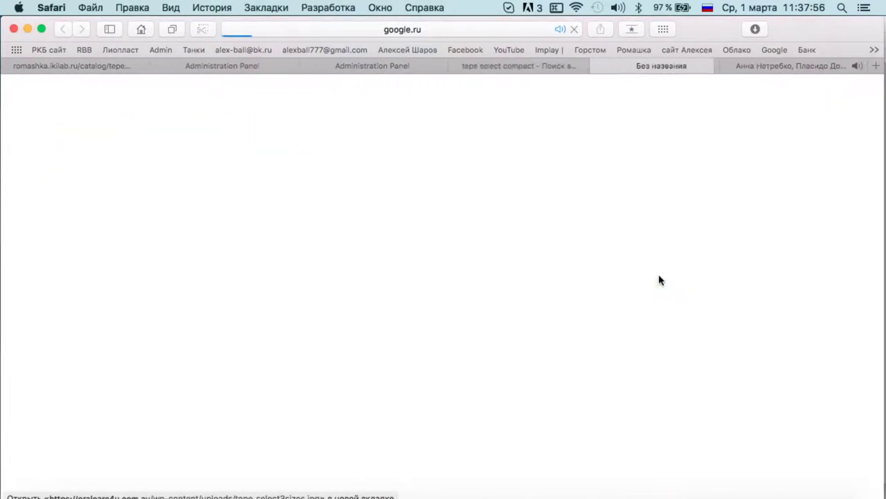
{"action": "right_click", "coordinate": [467, 159]}
{"action": "left_click", "coordinate": [512, 186]}
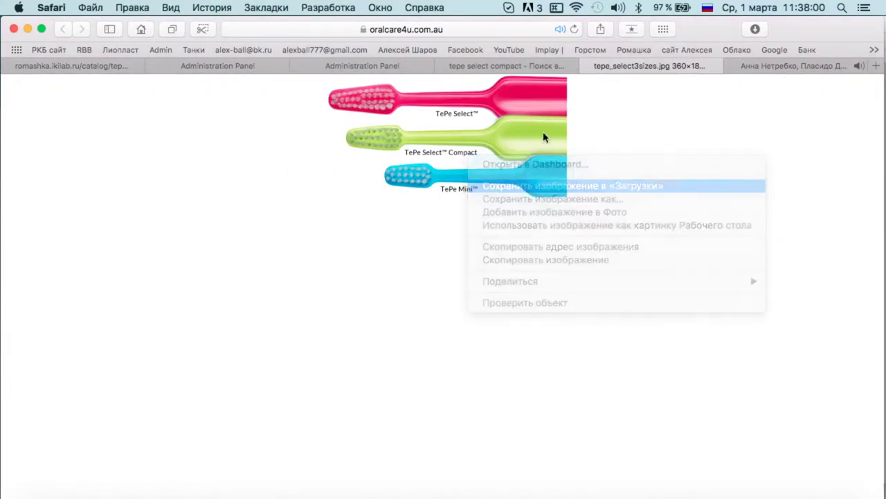
{"action": "left_click", "coordinate": [586, 66]}
Return to the TePe Select Compact product page in the admin panel, open the product photo upload and show Загрузки in columns
{"action": "left_click", "coordinate": [465, 391]}
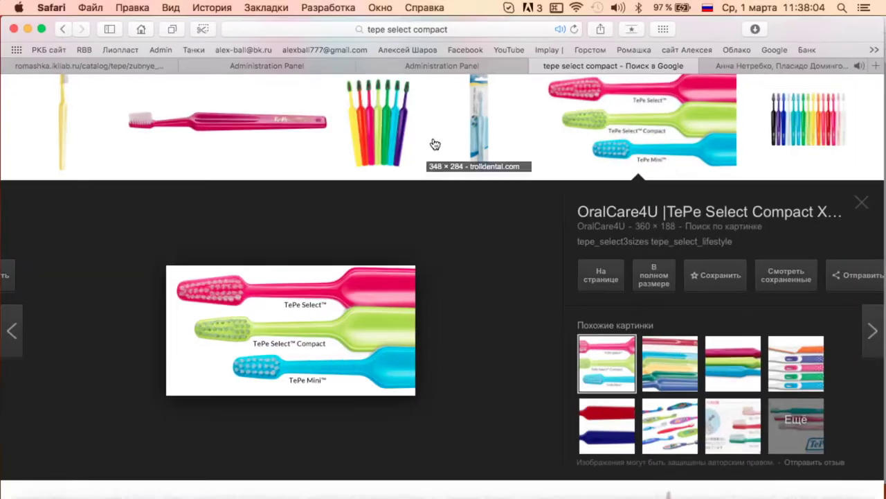
{"action": "left_click", "coordinate": [394, 69]}
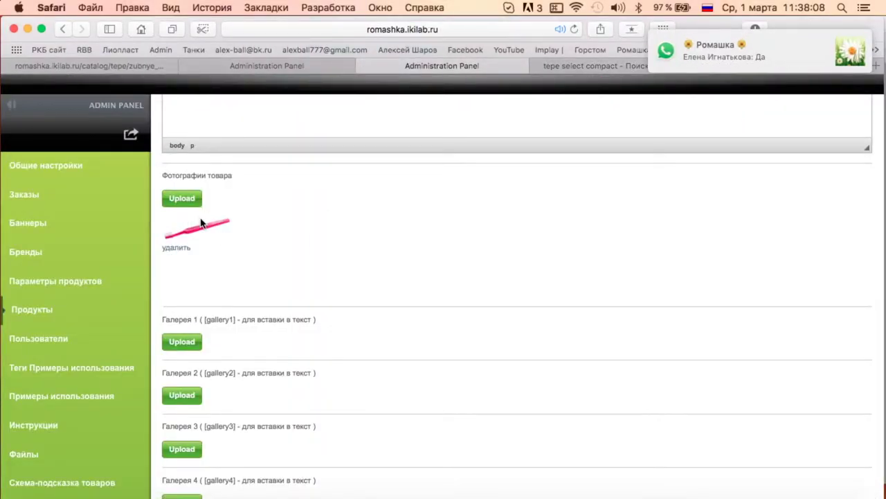
{"action": "left_click", "coordinate": [182, 198]}
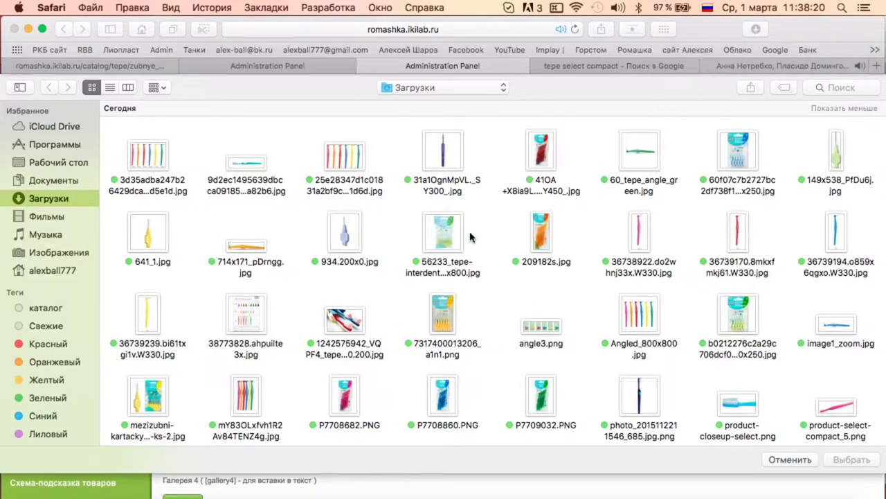
{"action": "scroll", "coordinate": [677, 329], "scroll_direction": "down", "scroll_amount": 3}
{"action": "scroll", "coordinate": [677, 328], "scroll_direction": "up", "scroll_amount": 3}
{"action": "key", "text": "super+3"}
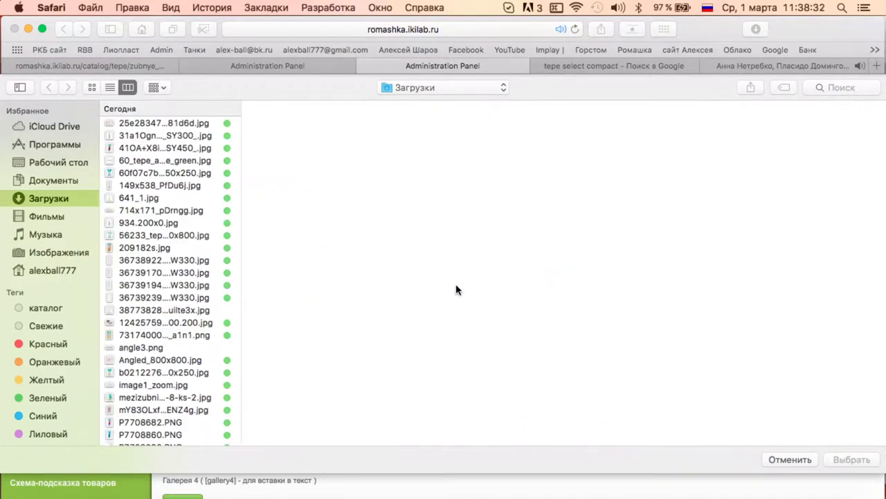
Find tepe_select3sizes.jpg in Загрузки, tag it green and upload it to the product photos
{"action": "left_click", "coordinate": [185, 311]}
{"action": "scroll", "coordinate": [193, 316], "scroll_direction": "down", "scroll_amount": 3}
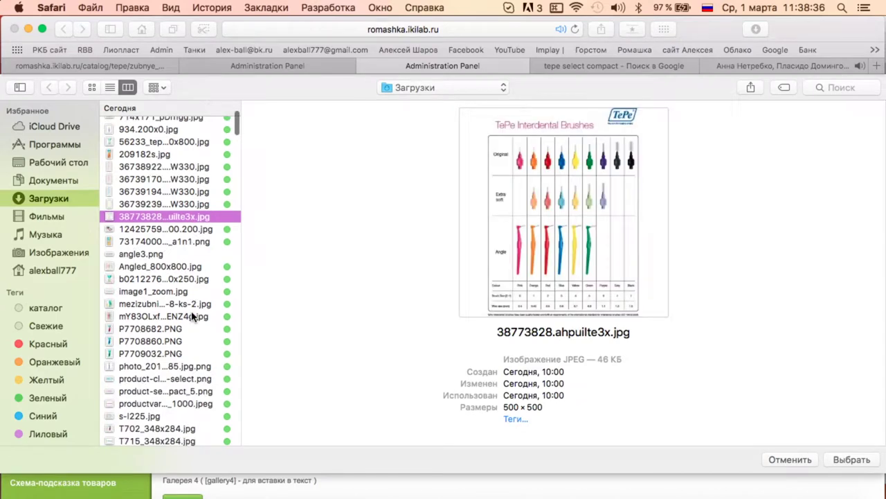
{"action": "left_click", "coordinate": [191, 254]}
{"action": "scroll", "coordinate": [193, 274], "scroll_direction": "down", "scroll_amount": 5}
{"action": "left_click", "coordinate": [194, 302]}
{"action": "scroll", "coordinate": [195, 298], "scroll_direction": "down", "scroll_amount": 3}
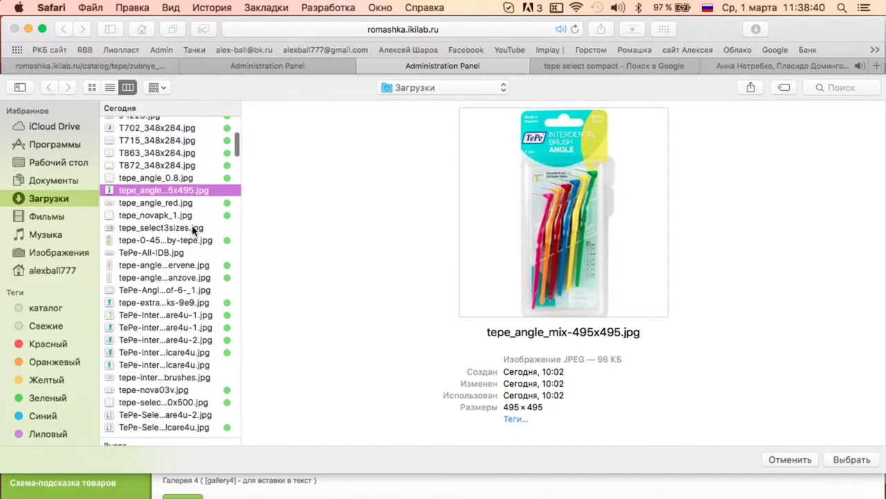
{"action": "left_click", "coordinate": [194, 230]}
{"action": "left_click", "coordinate": [201, 253]}
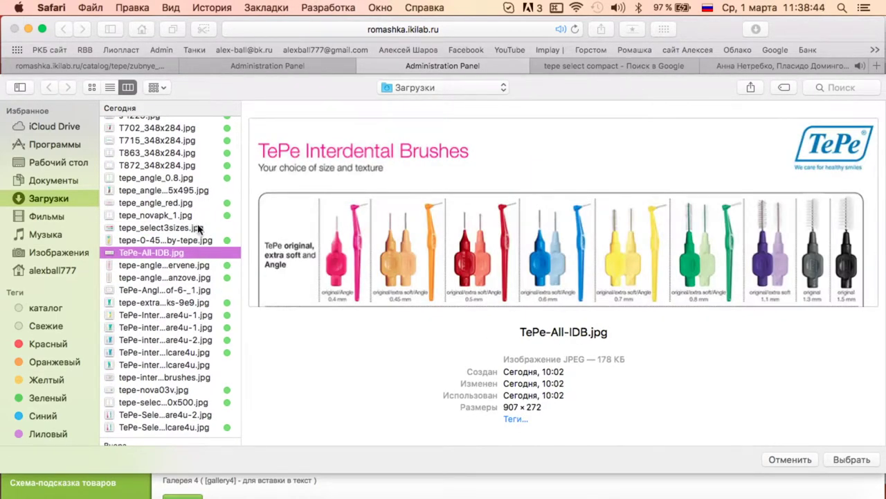
{"action": "right_click", "coordinate": [198, 228]}
{"action": "left_click", "coordinate": [271, 311]}
{"action": "key", "text": "Return"}
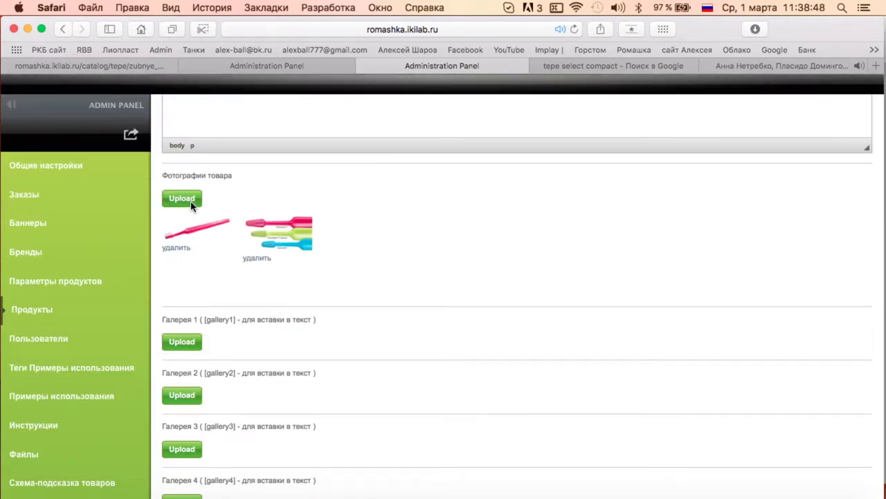
Upload the image of the pink brush beside the packaged one to the product photos
{"action": "left_click", "coordinate": [191, 206]}
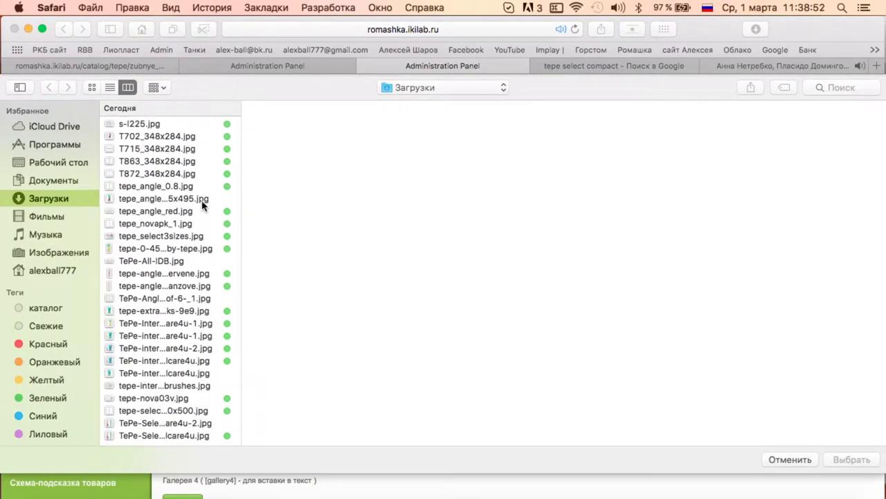
{"action": "left_click", "coordinate": [203, 201]}
{"action": "left_click", "coordinate": [204, 276]}
{"action": "left_click", "coordinate": [210, 299]}
{"action": "scroll", "coordinate": [209, 297], "scroll_direction": "down", "scroll_amount": 3}
{"action": "left_click", "coordinate": [211, 297]}
{"action": "left_click", "coordinate": [226, 311]}
{"action": "left_click", "coordinate": [208, 347]}
{"action": "key", "text": "Return"}
Tag the file of the pink brush beside the packaged one green in Загрузки and close the file chooser without uploading
{"action": "left_click", "coordinate": [181, 199]}
{"action": "scroll", "coordinate": [222, 263], "scroll_direction": "down", "scroll_amount": 8}
{"action": "right_click", "coordinate": [203, 248]}
{"action": "left_click", "coordinate": [275, 332]}
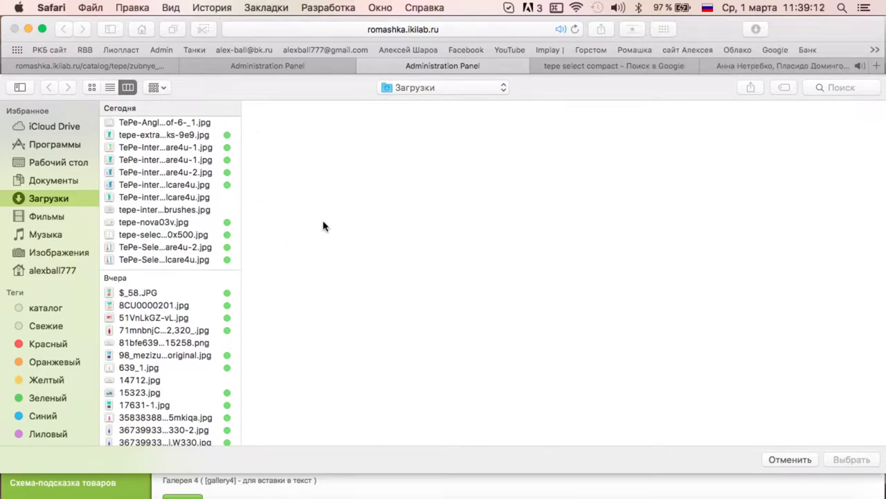
{"action": "key", "text": "Escape"}
{"action": "key", "text": "Escape"}
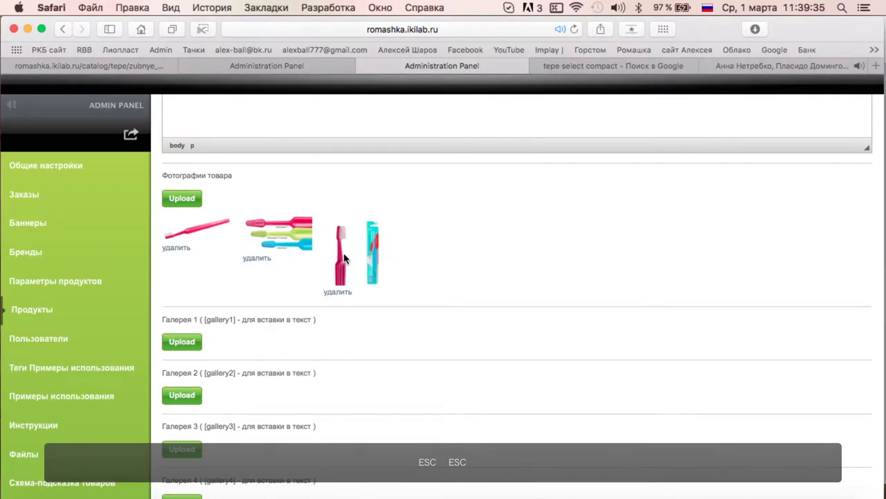
Order the product photos as brush with package, three brush heads, single pink brush, then save the product and return to the list
{"action": "left_click_drag", "start_coordinate": [344, 258], "coordinate": [204, 250]}
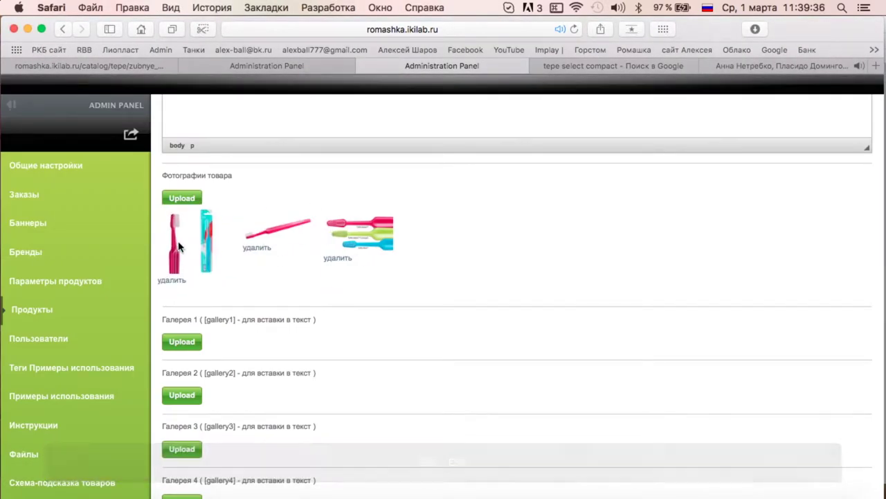
{"action": "mouse_move", "coordinate": [356, 235]}
{"action": "left_mouse_down"}
{"action": "mouse_move", "coordinate": [277, 246]}
{"action": "mouse_move", "coordinate": [310, 245]}
{"action": "left_mouse_up"}
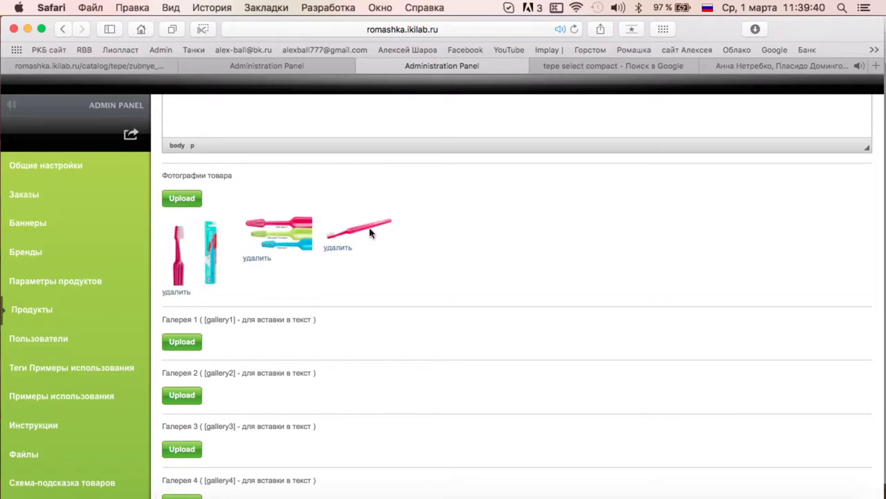
{"action": "scroll", "coordinate": [311, 303], "scroll_direction": "down", "scroll_amount": 10}
{"action": "scroll", "coordinate": [311, 303], "scroll_direction": "down", "scroll_amount": 5}
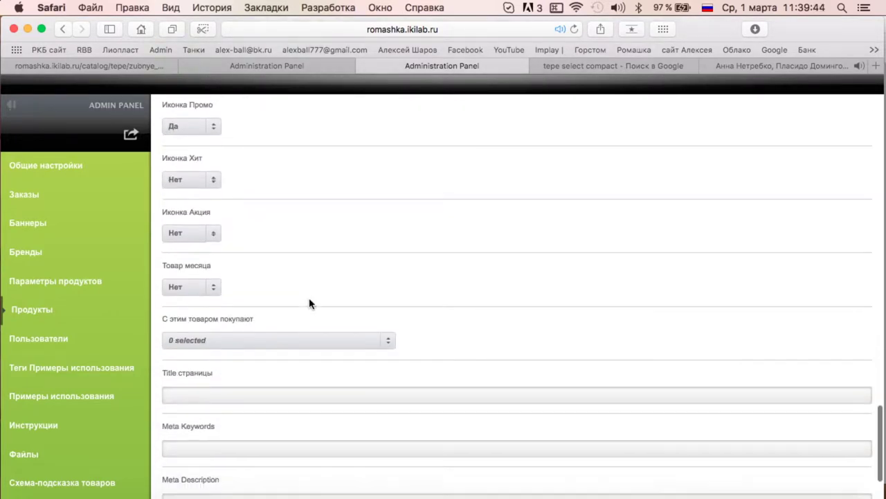
{"action": "left_click", "coordinate": [194, 459]}
{"action": "scroll", "coordinate": [376, 197], "scroll_direction": "up", "scroll_amount": 5}
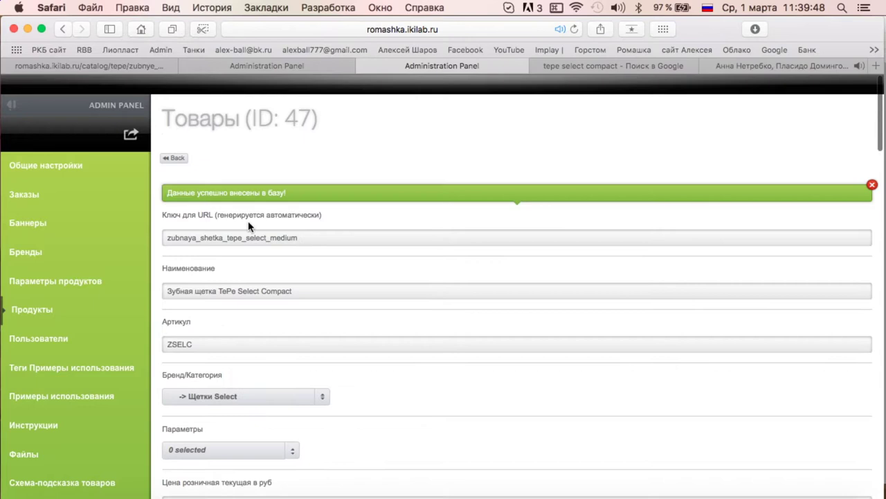
{"action": "left_click", "coordinate": [174, 158]}
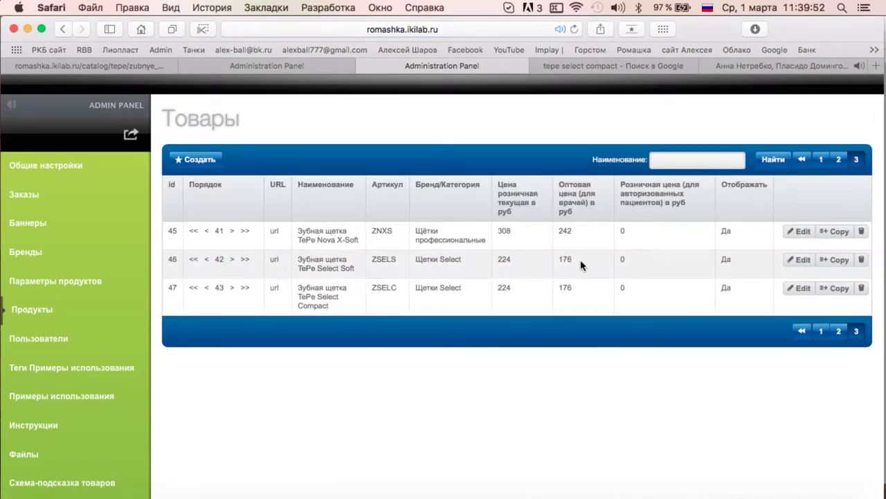
Switch to the Pages document лекция полная по всем продуктам and set the TePe Select Compact section's character fill to green
{"action": "key", "text": "ctrl+Up"}
{"action": "left_click", "coordinate": [102, 151]}
{"action": "left_click", "coordinate": [447, 248]}
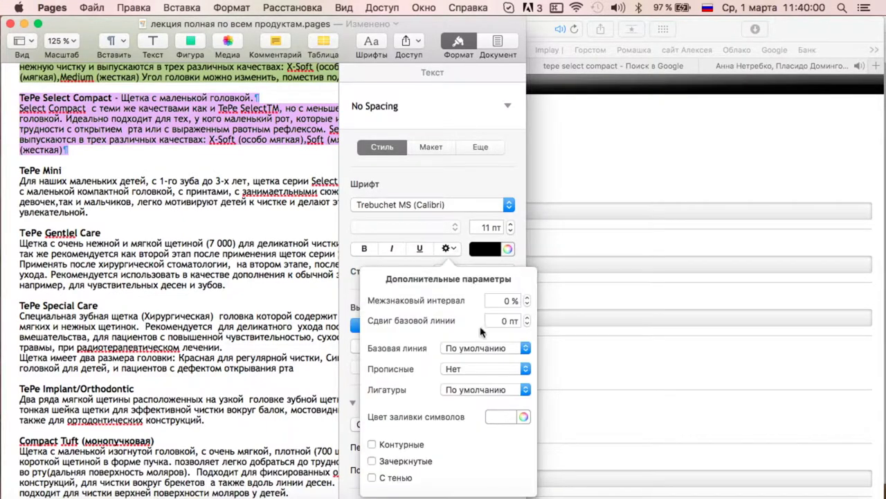
{"action": "left_click", "coordinate": [501, 417]}
{"action": "left_click", "coordinate": [507, 363]}
Give the TePe Mini section a green character fill and copy it for use back in Safari
{"action": "left_click_drag", "start_coordinate": [10, 172], "coordinate": [89, 212]}
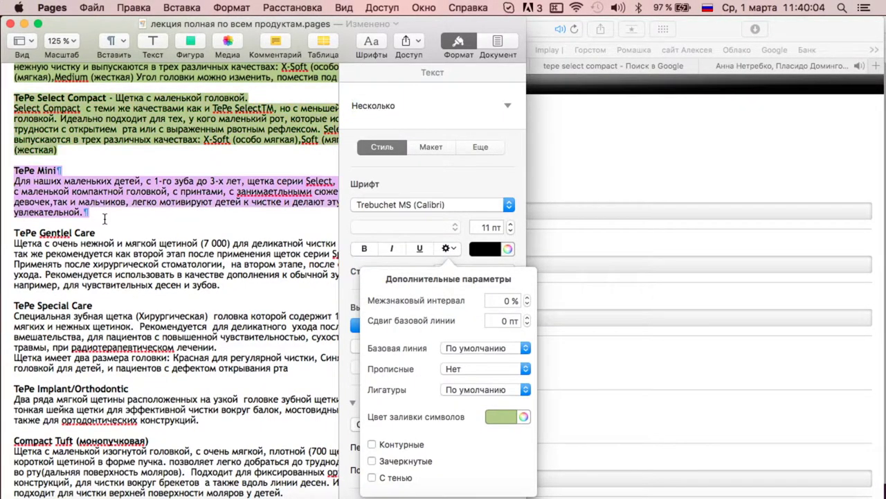
{"action": "left_click", "coordinate": [449, 248]}
{"action": "left_click", "coordinate": [504, 415]}
{"action": "left_click", "coordinate": [494, 358]}
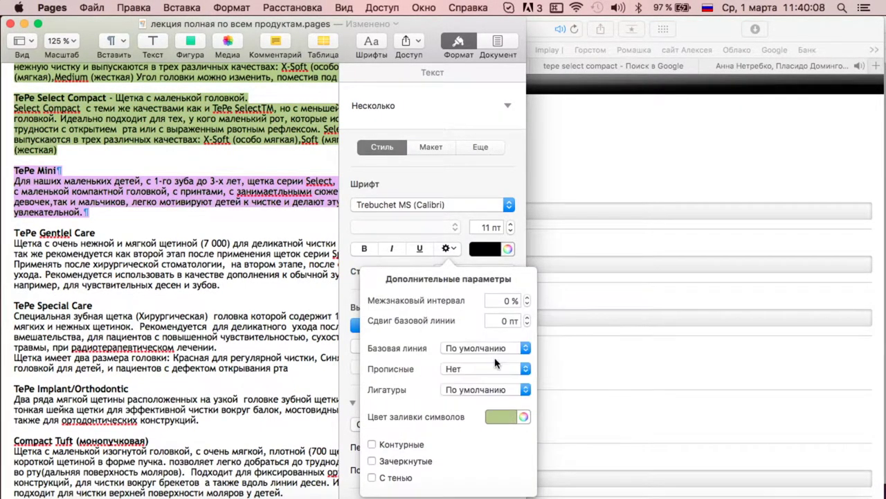
{"action": "key", "text": "super+c"}
{"action": "left_click", "coordinate": [597, 204]}
Change the new product's article code to ZSELMini
{"action": "left_click", "coordinate": [253, 315]}
{"action": "key", "text": "BackSpace"}
{"action": "type", "text": "Ь"}
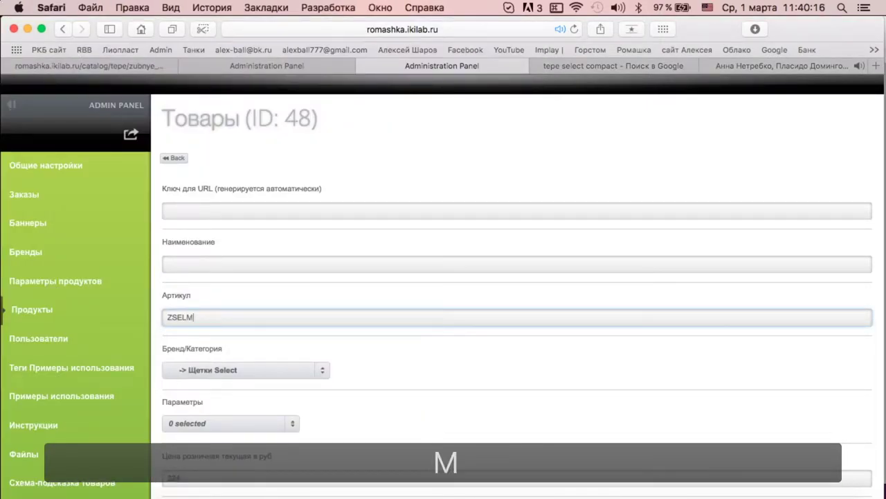
{"action": "key", "text": "BackSpace"}
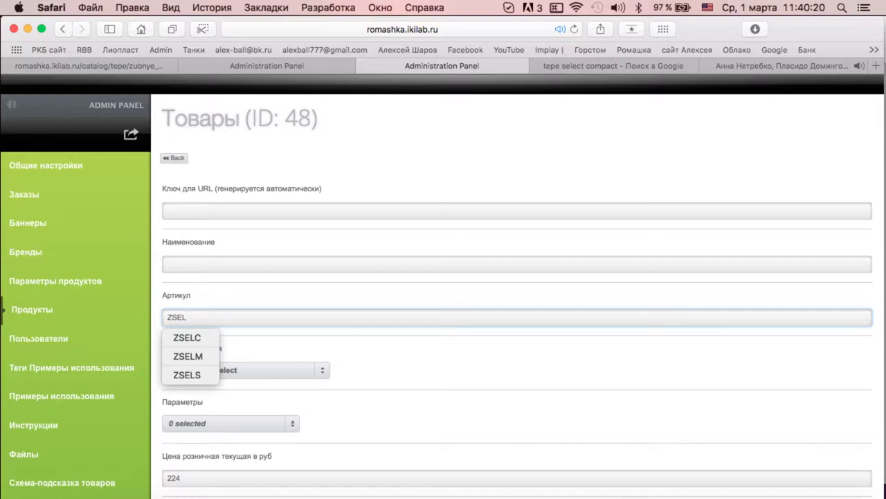
{"action": "type", "text": "M"}
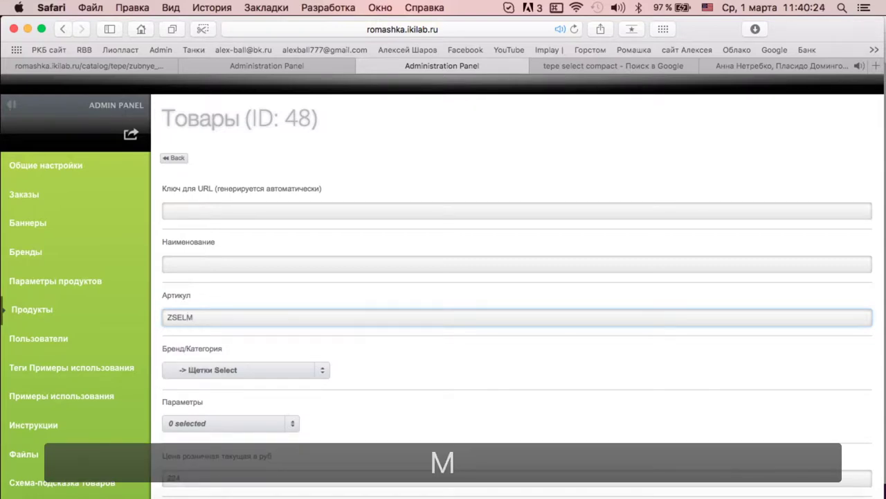
{"action": "type", "text": "ini"}
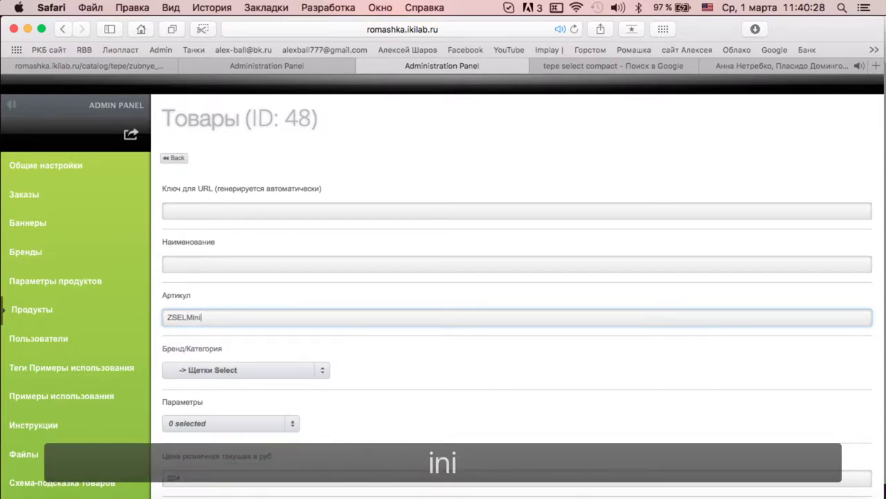
Check the Mini блистер row in the Preview price list and set the product's retail price to 280 and wholesale price to 220
{"action": "scroll", "coordinate": [283, 347], "scroll_direction": "down", "scroll_amount": 10}
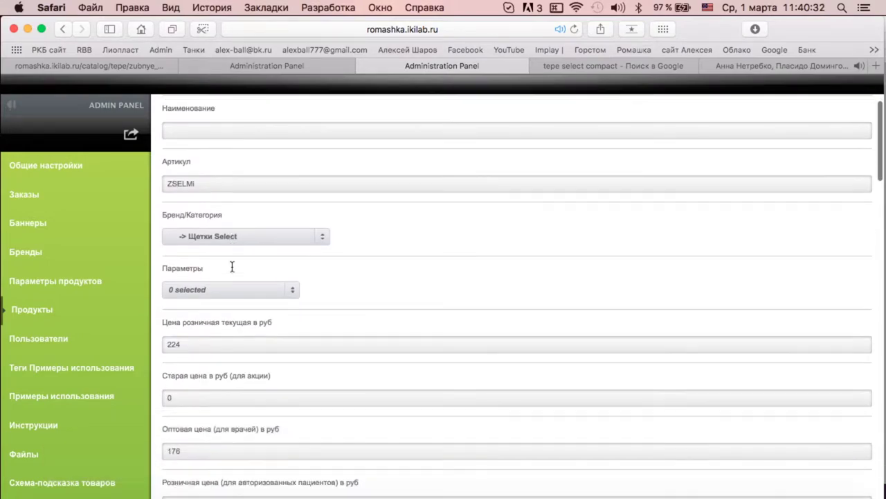
{"action": "key", "text": "ctrl+Up"}
{"action": "left_click", "coordinate": [76, 400]}
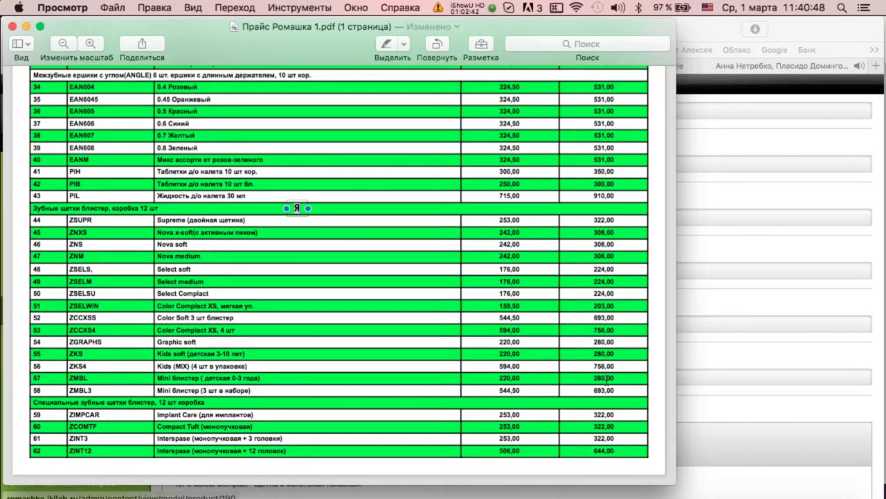
{"action": "key", "text": "super+Tab"}
{"action": "double_click", "coordinate": [183, 110]}
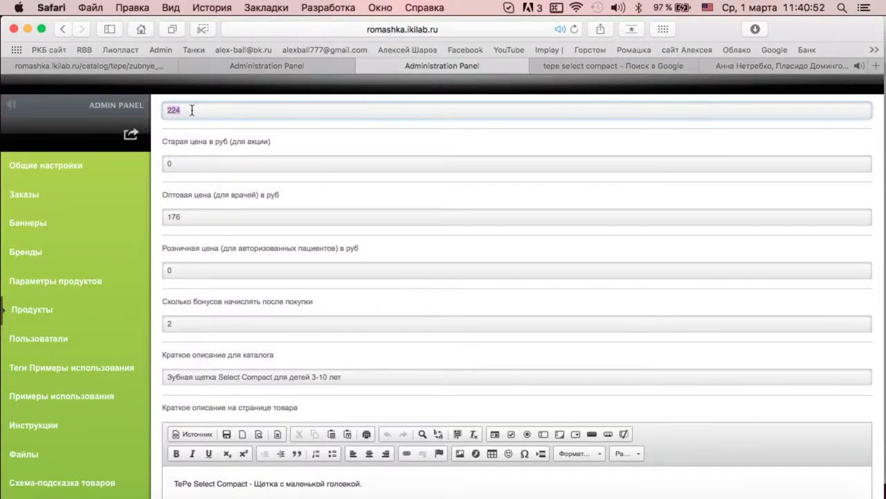
{"action": "type", "text": "280"}
{"action": "double_click", "coordinate": [177, 217]}
{"action": "type", "text": "220"}
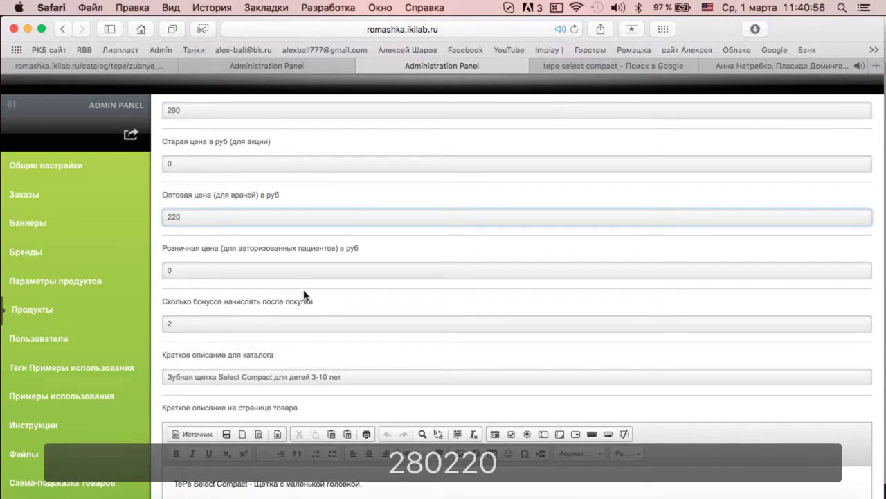
Set the product's article code to ZMINBL
{"action": "scroll", "coordinate": [302, 290], "scroll_direction": "up", "scroll_amount": 3}
{"action": "left_click", "coordinate": [195, 146]}
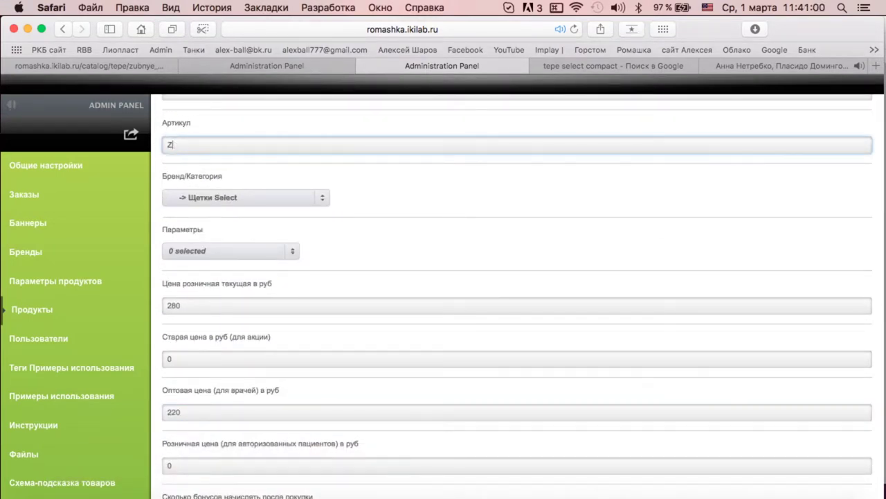
{"action": "type", "text": "MINBL"}
{"action": "left_click", "coordinate": [304, 178]}
Fill the product name with the suggested Зубная щетка TePe Select Compact and remove the word TePe from it
{"action": "scroll", "coordinate": [205, 251], "scroll_direction": "up", "scroll_amount": 2}
{"action": "left_click", "coordinate": [205, 236]}
{"action": "type", "text": "Зуб"}
{"action": "key", "text": "Right"}
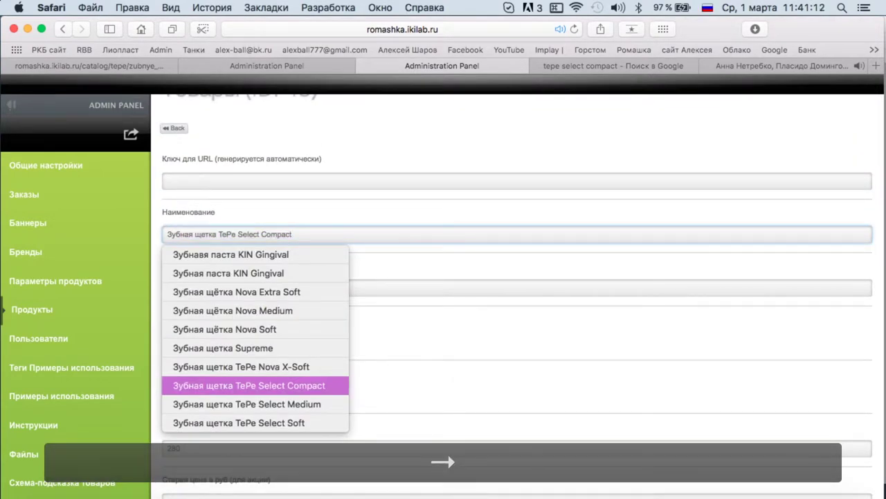
{"action": "scroll", "coordinate": [297, 410], "scroll_direction": "down", "scroll_amount": 2}
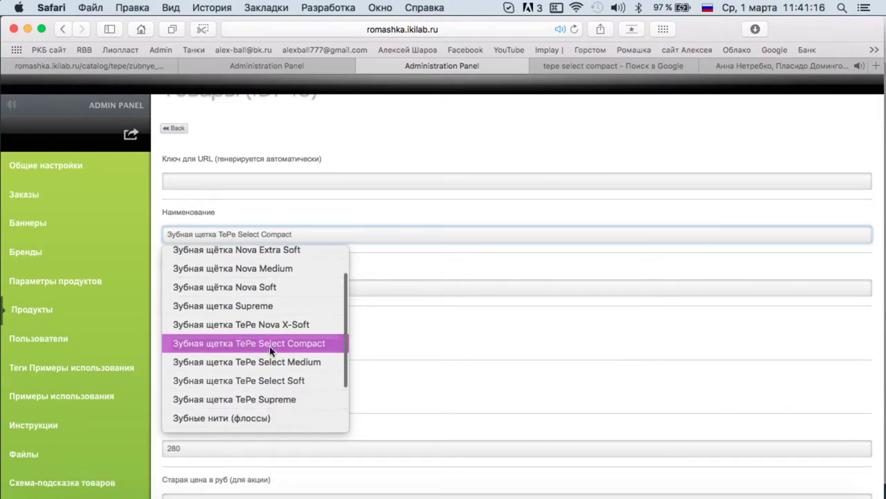
{"action": "double_click", "coordinate": [228, 234]}
{"action": "key", "text": "BackSpace"}
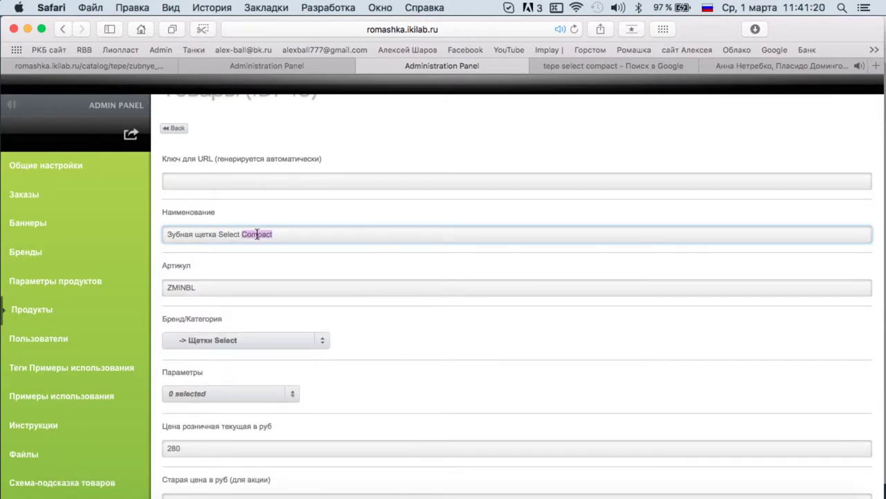
Replace Compact in the product name with Mini 0-3
{"action": "type", "text": "ьштш"}
{"action": "key", "text": "BackSpace"}
{"action": "key", "text": "BackSpace"}
{"action": "key", "text": "BackSpace"}
{"action": "key", "text": "BackSpace"}
{"action": "type", "text": "Mini 0-3"}
{"action": "key", "text": "BackSpace"}
{"action": "type", "text": "-3"}
Change the short catalogue description to Зубная щетка Select Mini для детей 0-3 лет
{"action": "scroll", "coordinate": [259, 279], "scroll_direction": "down", "scroll_amount": 2}
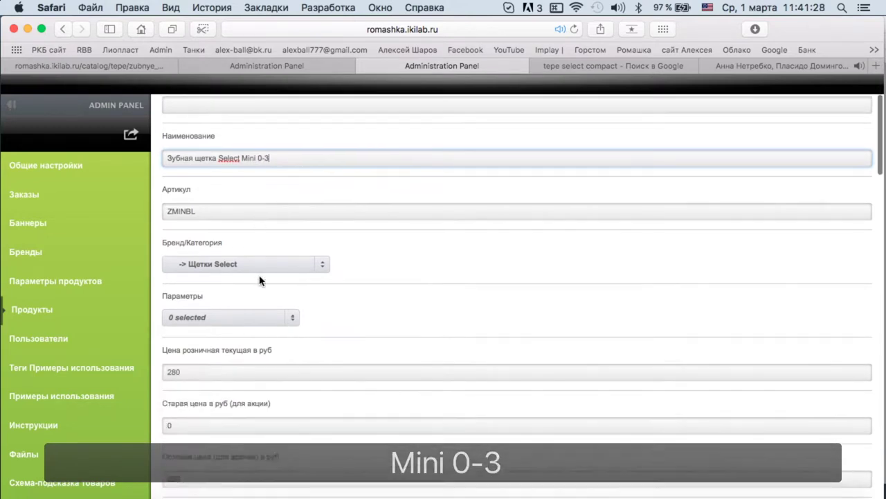
{"action": "scroll", "coordinate": [259, 279], "scroll_direction": "down", "scroll_amount": 10}
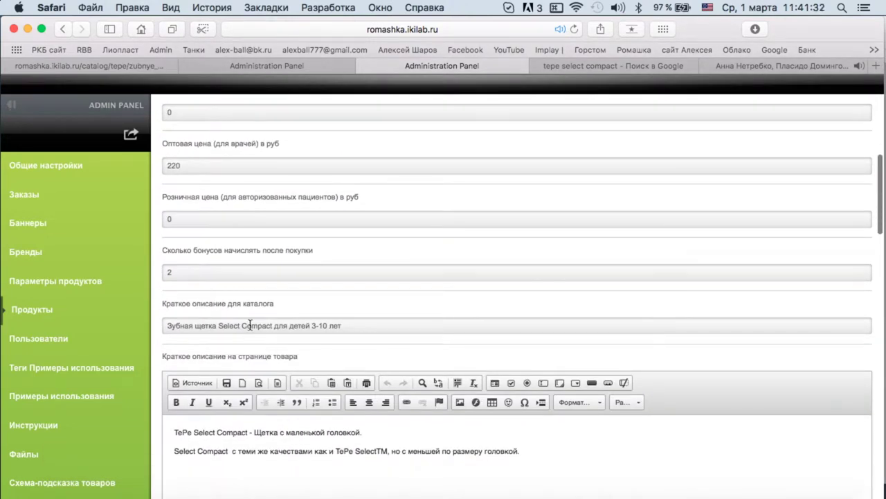
{"action": "left_click_drag", "start_coordinate": [243, 325], "coordinate": [357, 327]}
{"action": "type", "text": "Mini"}
{"action": "key", "text": "ctrl+space"}
{"action": "type", "text": "для детей 0-3 лет"}
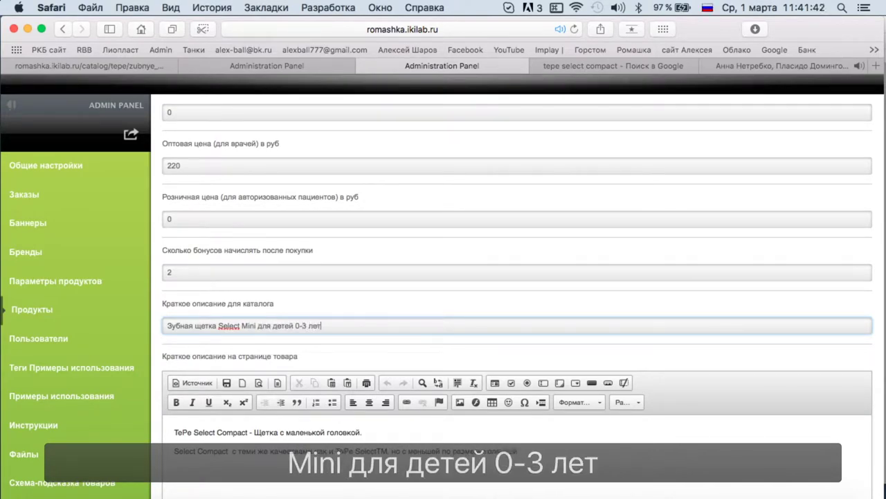
Replace the short product page description with the TePe Mini text copied from the source text document
{"action": "scroll", "coordinate": [510, 305], "scroll_direction": "down", "scroll_amount": 2}
{"action": "mouse_move", "coordinate": [2, 1]}
{"action": "left_click", "coordinate": [123, 212]}
{"action": "key", "text": "super+c"}
{"action": "key", "text": "super+Tab"}
{"action": "key", "text": "super+q"}
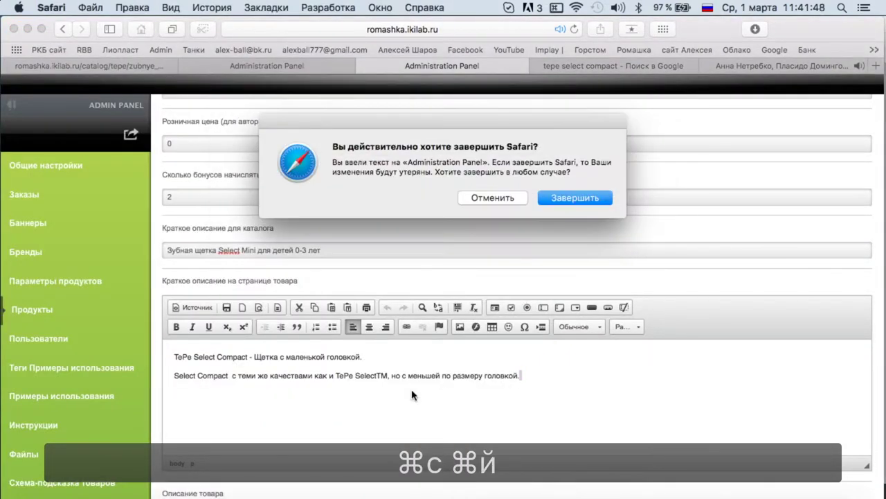
{"action": "left_click", "coordinate": [492, 198]}
{"action": "key", "text": "super+a"}
{"action": "key", "text": "super+v"}
Remove the formatting from the pasted text and join the line starting «с маленькой компактной головкой» to the paragraph above
{"action": "key", "text": "super+a"}
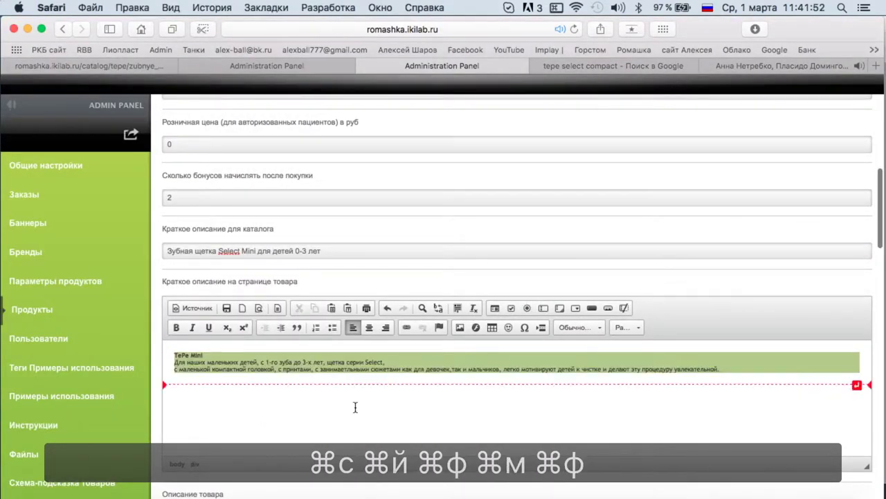
{"action": "left_click", "coordinate": [473, 309]}
{"action": "left_click", "coordinate": [442, 376]}
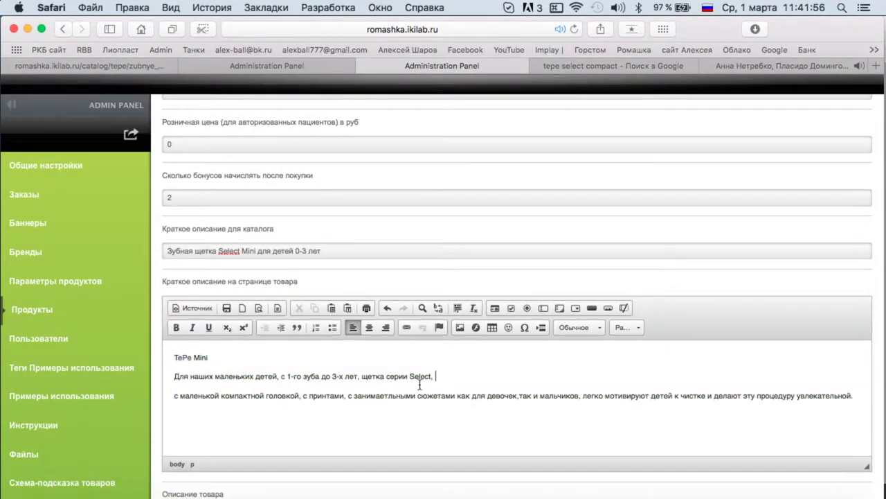
{"action": "left_click", "coordinate": [175, 393]}
{"action": "key", "text": "BackSpace"}
{"action": "left_click", "coordinate": [285, 390]}
Copy the cleaned TePe Mini text and replace the full product description (Описание товара) with it
{"action": "key", "text": "cmd+a"}
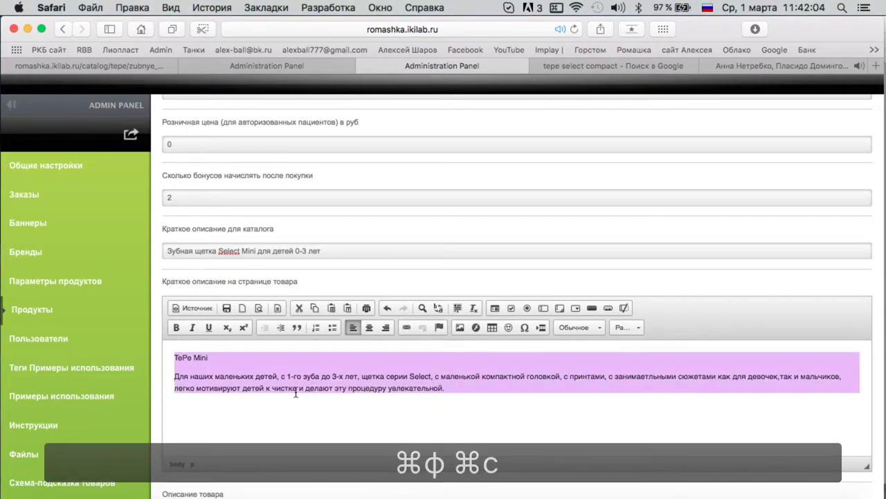
{"action": "key", "text": "cmd+c"}
{"action": "scroll", "coordinate": [296, 388], "scroll_direction": "down", "scroll_amount": 5}
{"action": "left_click", "coordinate": [419, 406]}
{"action": "key", "text": "cmd+a"}
{"action": "key", "text": "cmd+v"}
{"action": "key", "text": "BackSpace"}
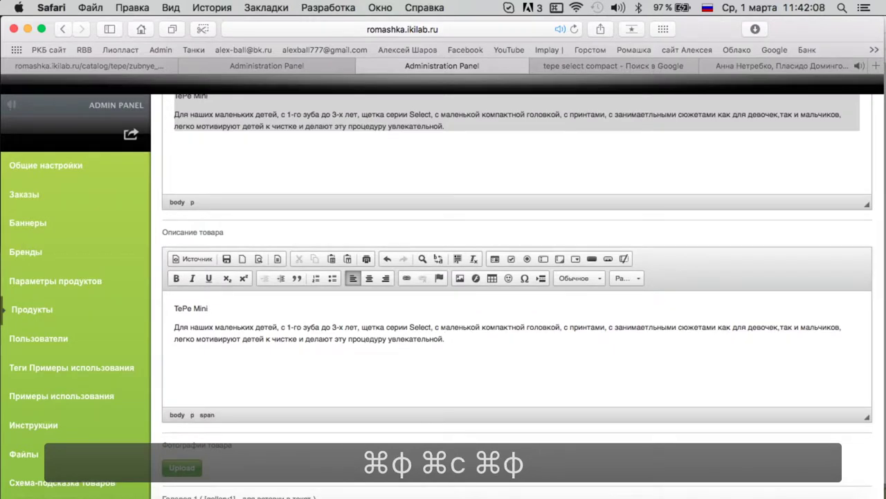
{"action": "left_click", "coordinate": [313, 175]}
Start a product photo upload and browse to the desktop folder все материалы Ромашка > Картинки > ТиПи > селект
{"action": "scroll", "coordinate": [283, 334], "scroll_direction": "down", "scroll_amount": 4}
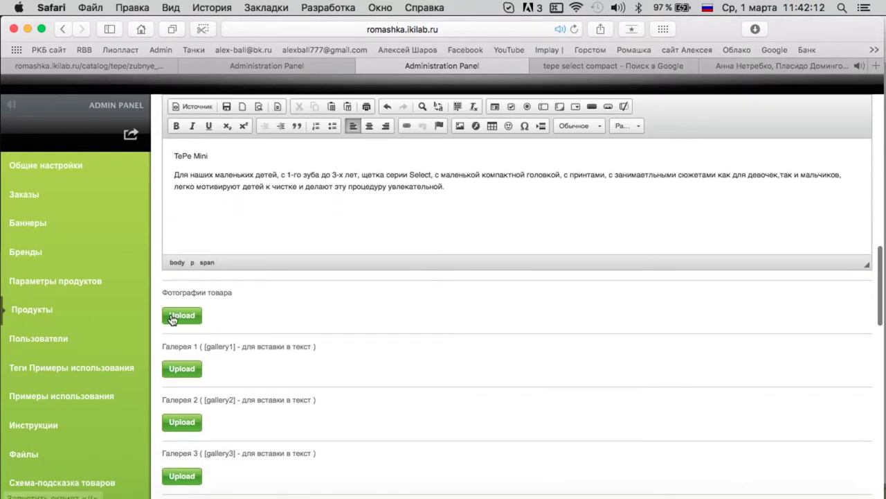
{"action": "left_click", "coordinate": [173, 317]}
{"action": "left_click", "coordinate": [53, 164]}
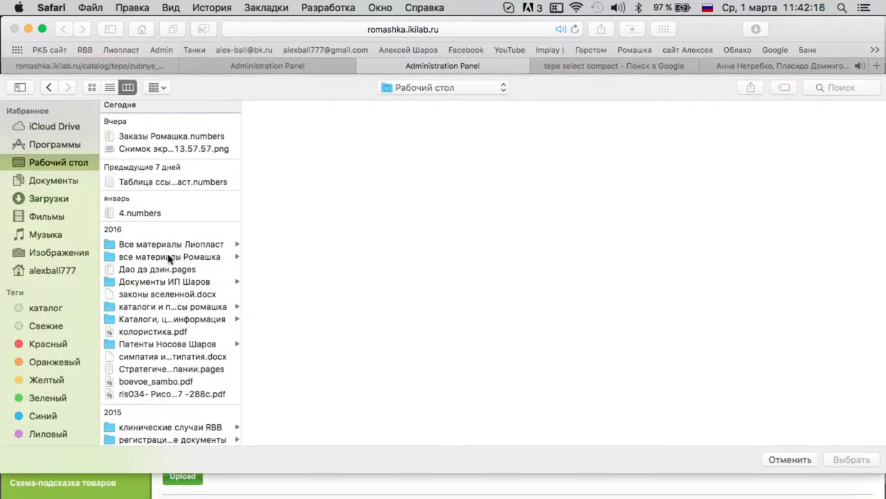
{"action": "left_click", "coordinate": [174, 257]}
{"action": "left_click", "coordinate": [318, 199]}
{"action": "left_click", "coordinate": [433, 320]}
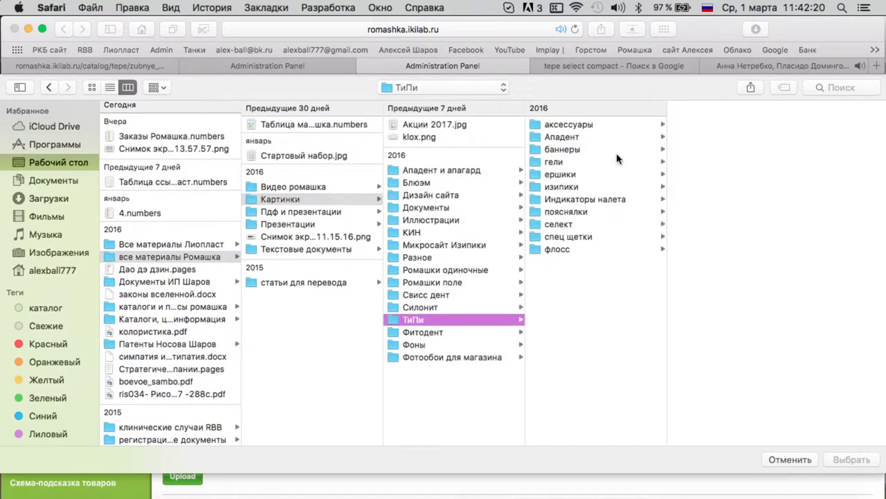
{"action": "left_click", "coordinate": [564, 224]}
{"action": "left_click", "coordinate": [741, 124]}
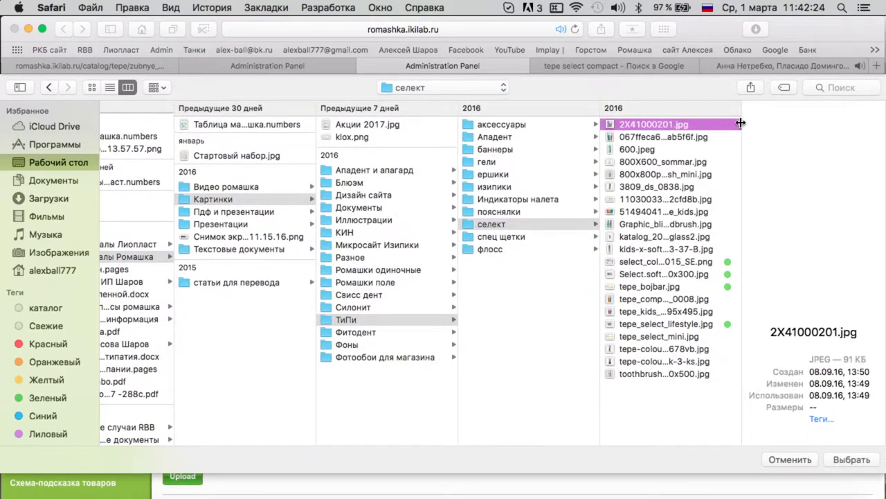
Preview the toothbrush images in the селект folder to find ones suitable for the Mini product
{"action": "key", "text": "Down"}
{"action": "key", "text": "Down"}
{"action": "key", "text": "Down"}
{"action": "key", "text": "Down"}
{"action": "key", "text": "Down"}
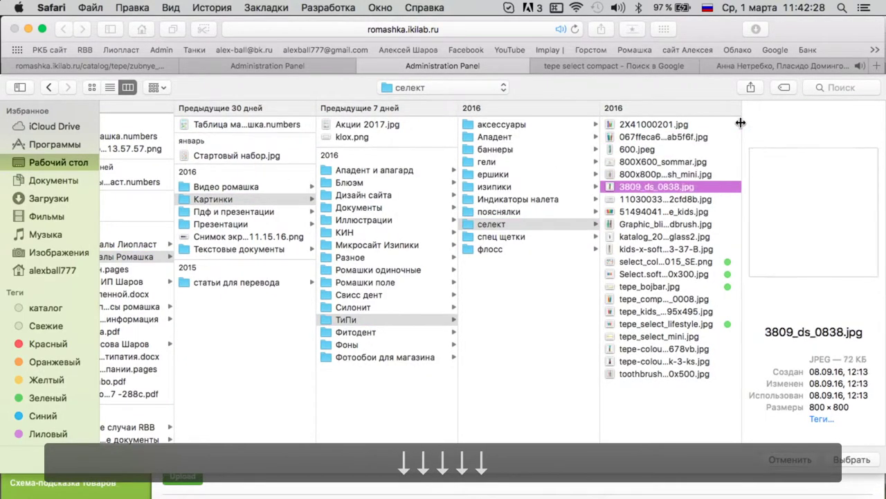
{"action": "key", "text": "Up"}
{"action": "key", "text": "space"}
{"action": "key", "text": "space"}
{"action": "key", "text": "Down"}
{"action": "key", "text": "Down"}
{"action": "key", "text": "Down"}
{"action": "key", "text": "Down"}
{"action": "key", "text": "Down"}
{"action": "key", "text": "Down"}
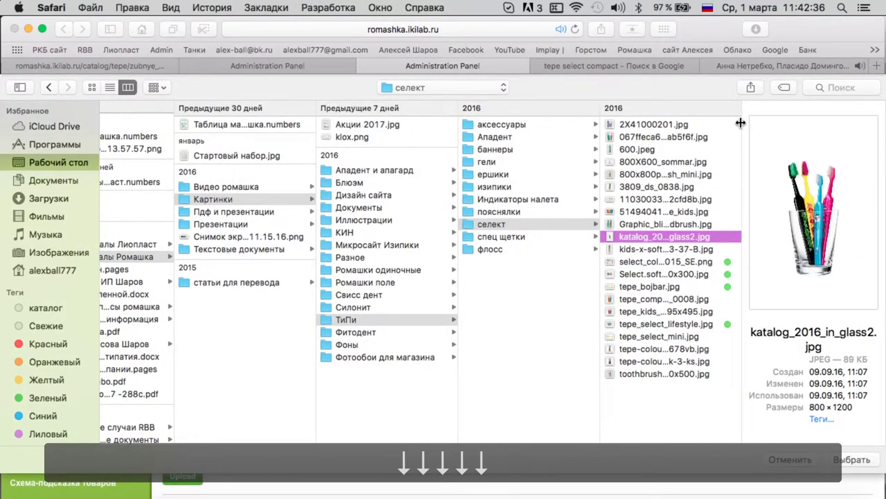
{"action": "key", "text": "Up"}
{"action": "key", "text": "space"}
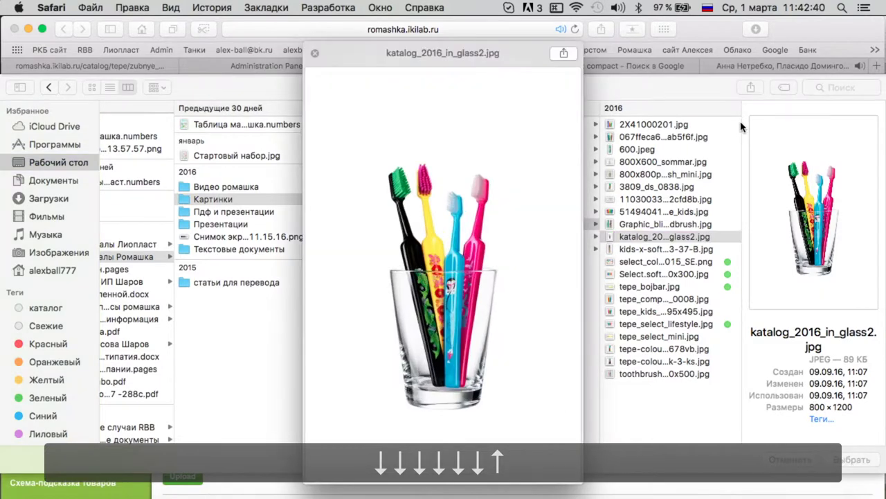
{"action": "key", "text": "space"}
{"action": "key", "text": "Down"}
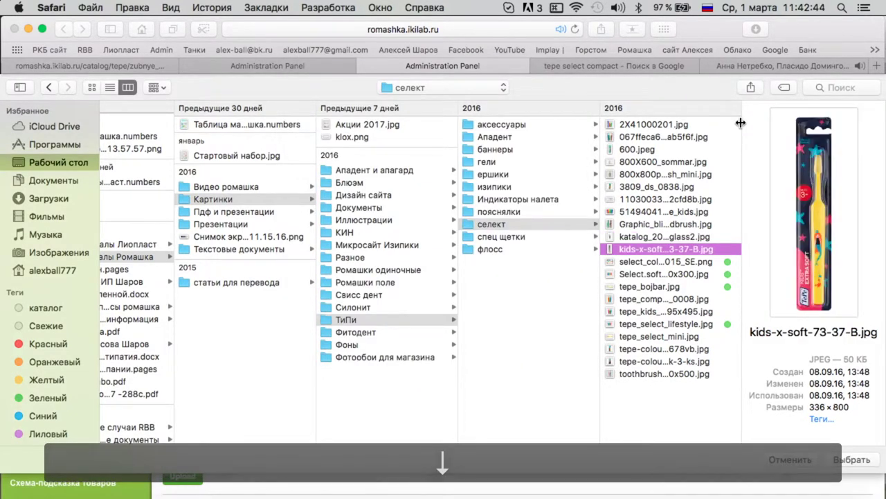
{"action": "key", "text": "Up"}
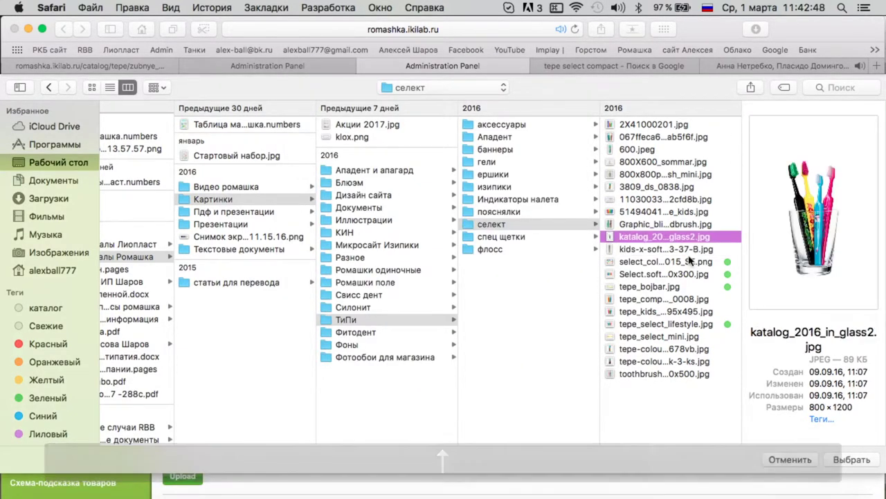
{"action": "left_click", "coordinate": [725, 302]}
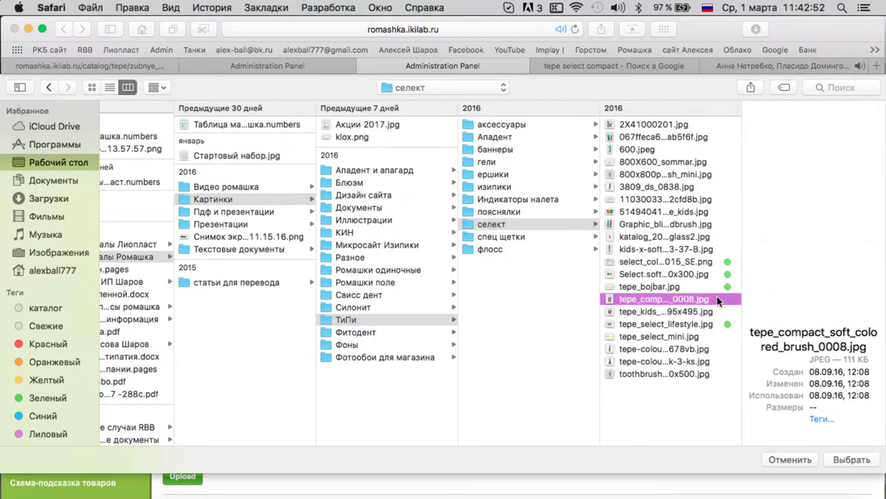
{"action": "key", "text": "Down"}
{"action": "key", "text": "space"}
{"action": "key", "text": "space"}
{"action": "left_click", "coordinate": [724, 336]}
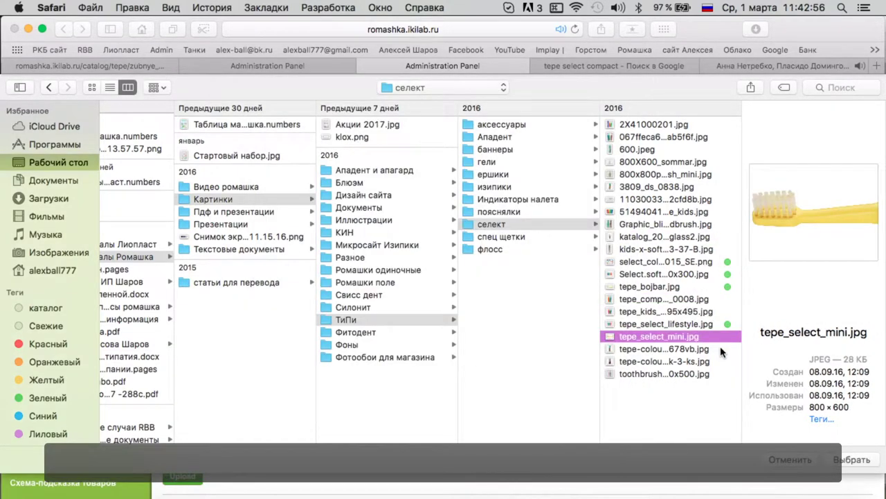
Upload tepe_select_mini.jpg, katalog_2016_in_glass2.jpg and 800x800px_printed_toothbrush_mini.jpg together as product photos
{"action": "left_click", "coordinate": [635, 239]}
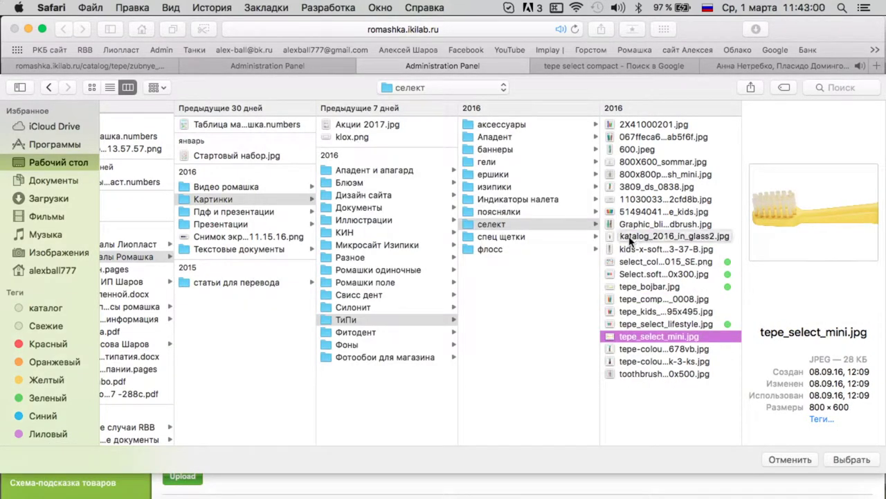
{"action": "left_click", "coordinate": [649, 338]}
{"action": "left_click", "coordinate": [629, 236], "text": "super"}
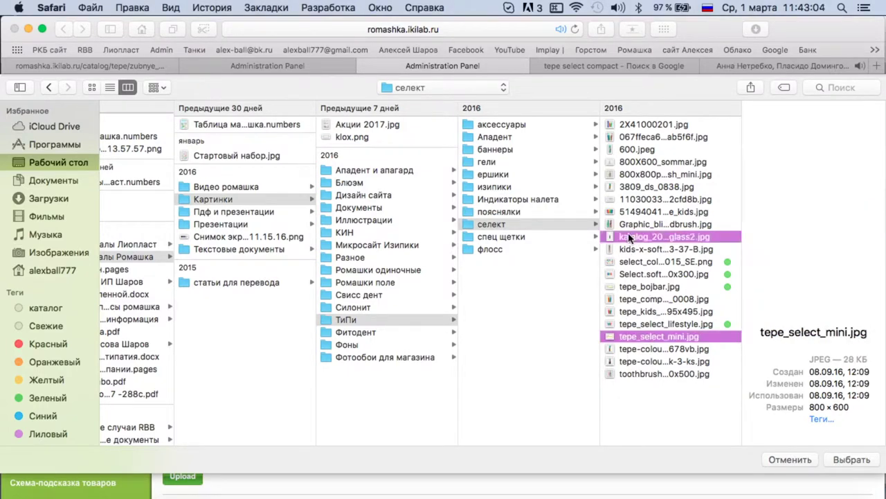
{"action": "double_click", "coordinate": [638, 178], "text": "super"}
{"action": "left_click", "coordinate": [184, 317]}
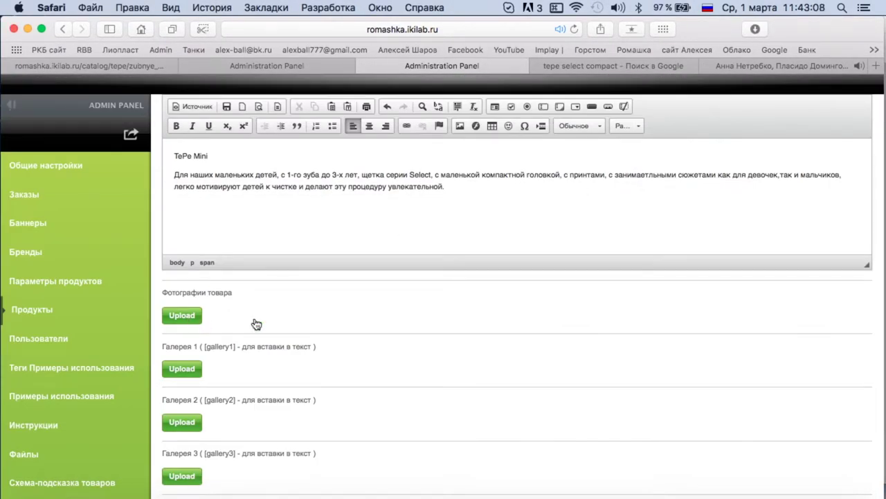
{"action": "left_click", "coordinate": [142, 175]}
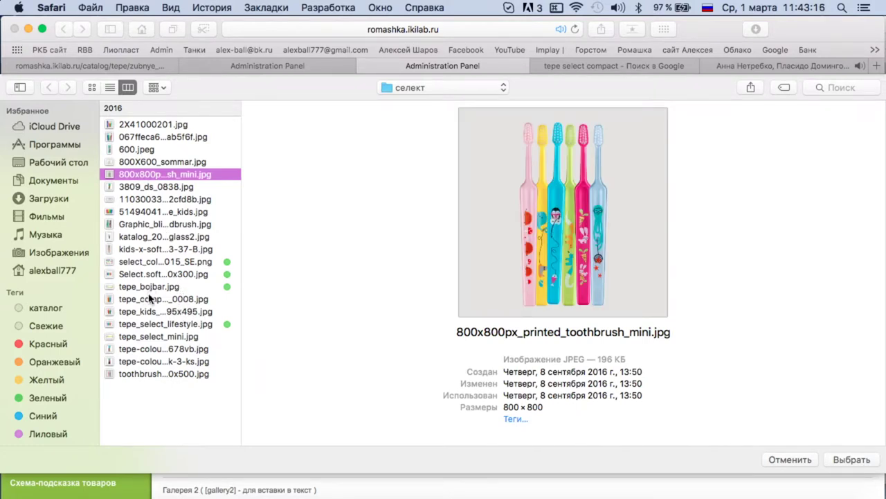
{"action": "left_click", "coordinate": [143, 238], "text": "super"}
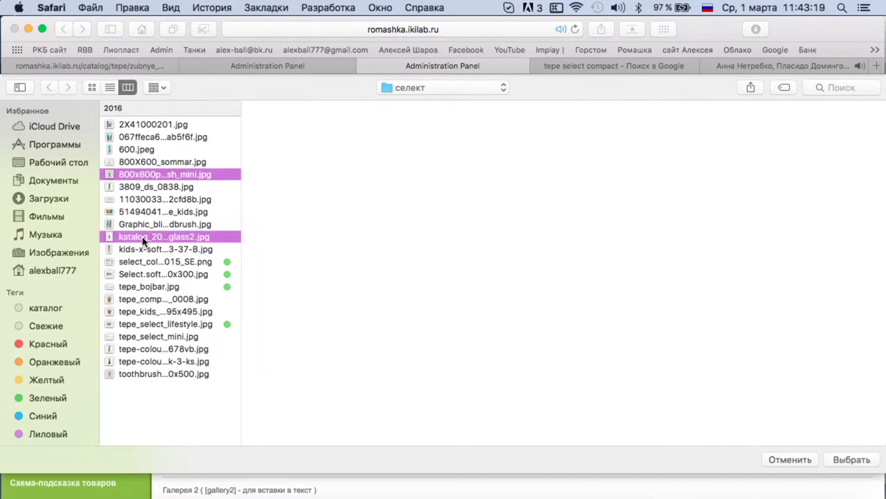
{"action": "right_click", "coordinate": [152, 337]}
{"action": "left_click", "coordinate": [220, 405]}
{"action": "key", "text": "Escape"}
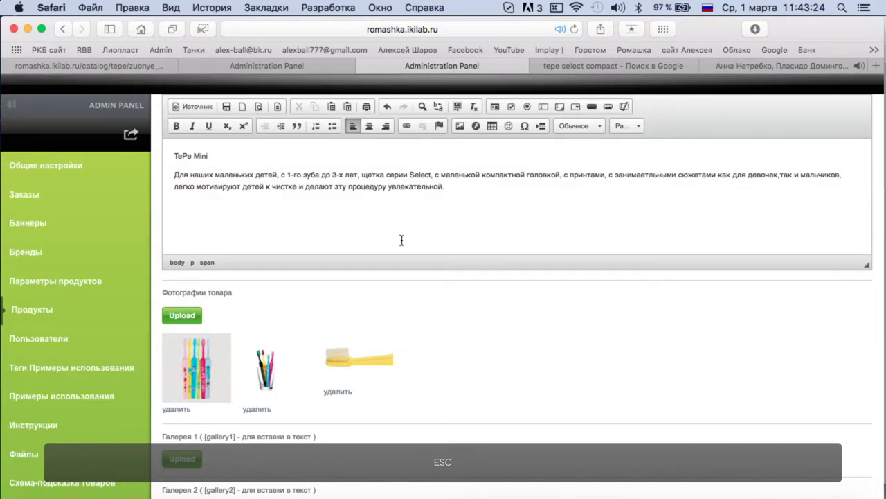
Move the yellow brush-head photo to the first place among the product photos
{"action": "left_click_drag", "start_coordinate": [360, 369], "coordinate": [201, 368]}
{"action": "scroll", "coordinate": [374, 356], "scroll_direction": "down", "scroll_amount": 10}
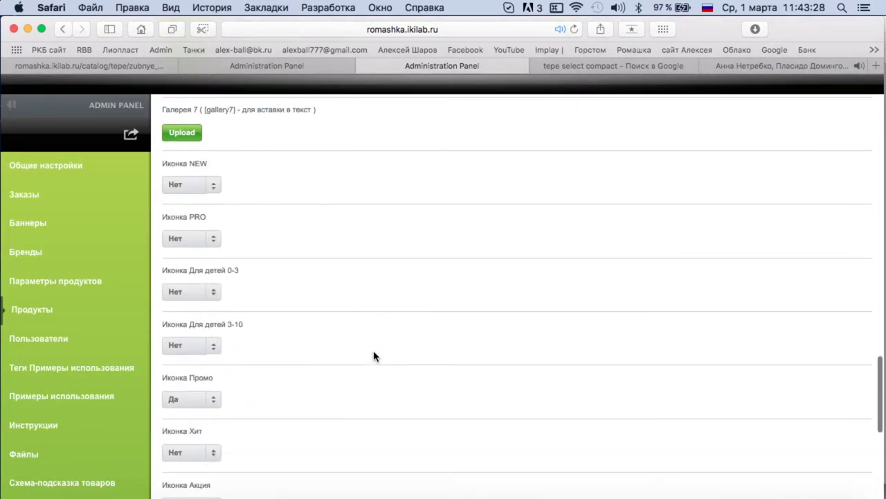
Set the product's display option (Отображать) to Да, save the product and return to the product list
{"action": "scroll", "coordinate": [374, 356], "scroll_direction": "down", "scroll_amount": 10}
{"action": "left_click", "coordinate": [200, 420]}
{"action": "left_click", "coordinate": [202, 451]}
{"action": "left_click", "coordinate": [194, 462]}
{"action": "left_click", "coordinate": [172, 159]}
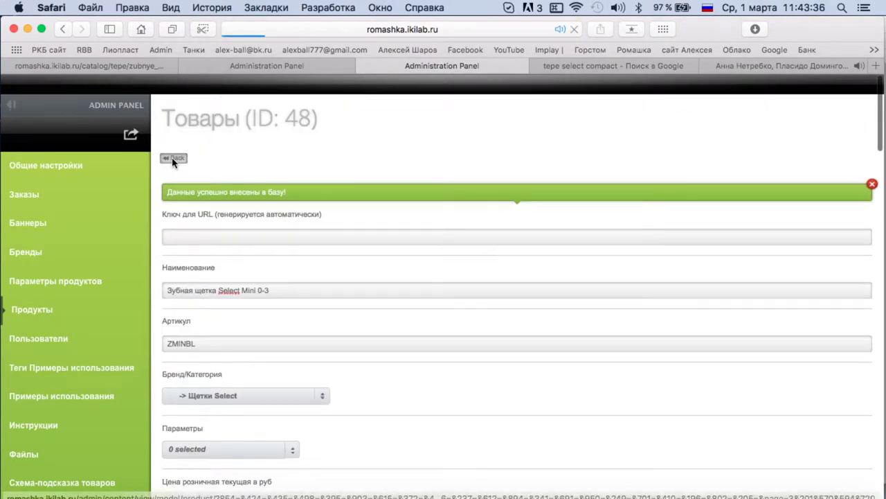
Consult the price list PDF for the next brush and duplicate the TePe Select Compact product in the admin panel
{"action": "key", "text": "ctrl+Up"}
{"action": "left_click", "coordinate": [187, 261]}
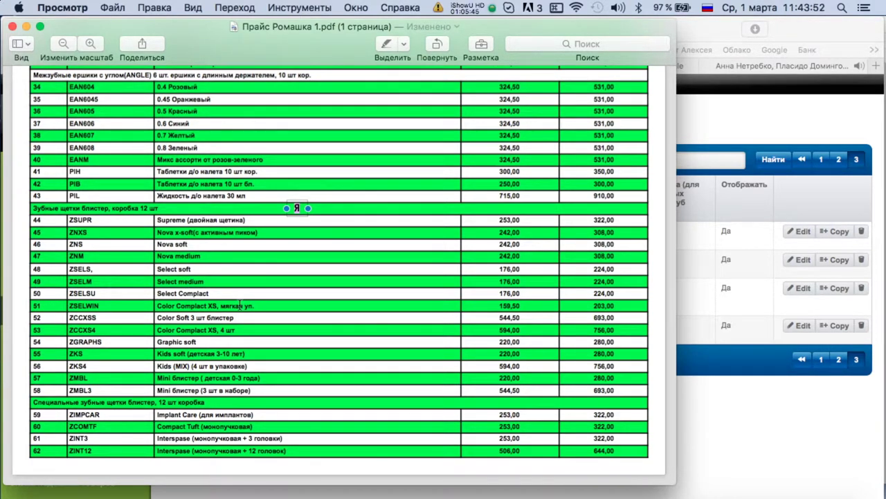
{"action": "left_click", "coordinate": [781, 489]}
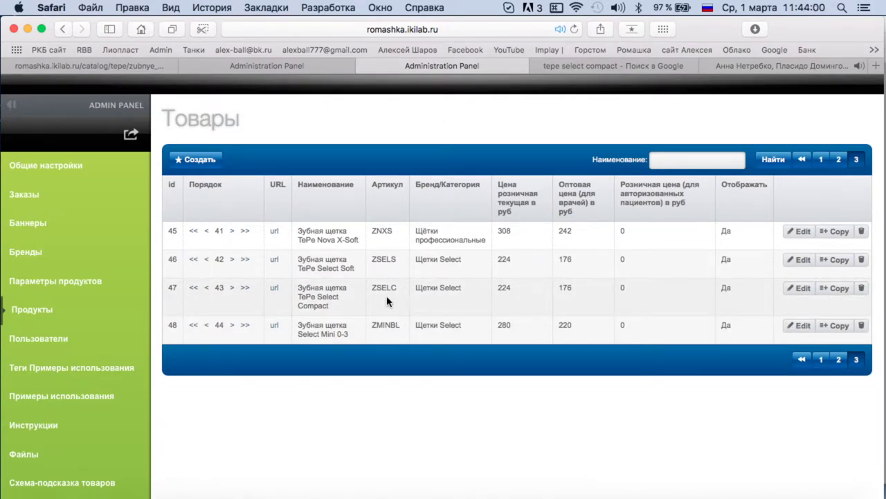
{"action": "left_click", "coordinate": [836, 296]}
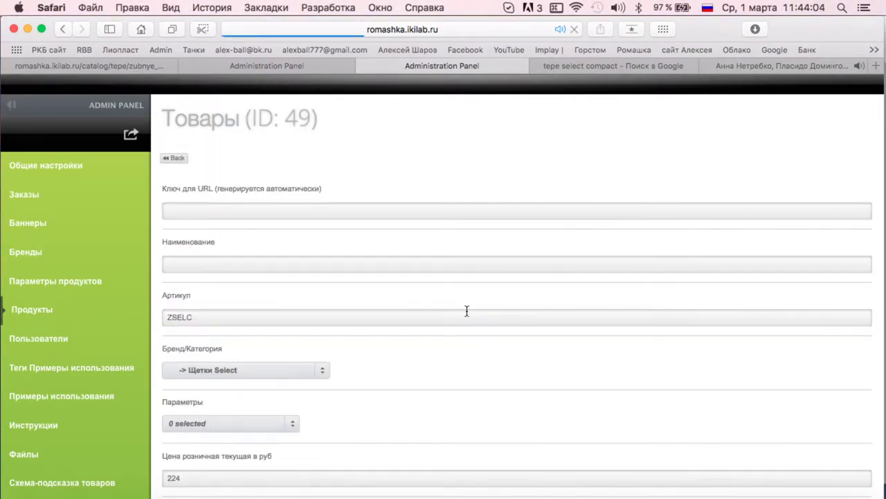
Append XS to the copied product's article code
{"action": "left_click", "coordinate": [224, 318]}
{"action": "type", "text": "ЧЫ"}
{"action": "key", "text": "BackSpace"}
{"action": "key", "text": "BackSpace"}
{"action": "key", "text": "super+space"}
{"action": "type", "text": "XS"}
Check the Color Compact XS entry in the price list and correct the article code to ZCCXS
{"action": "key", "text": "ctrl+Up"}
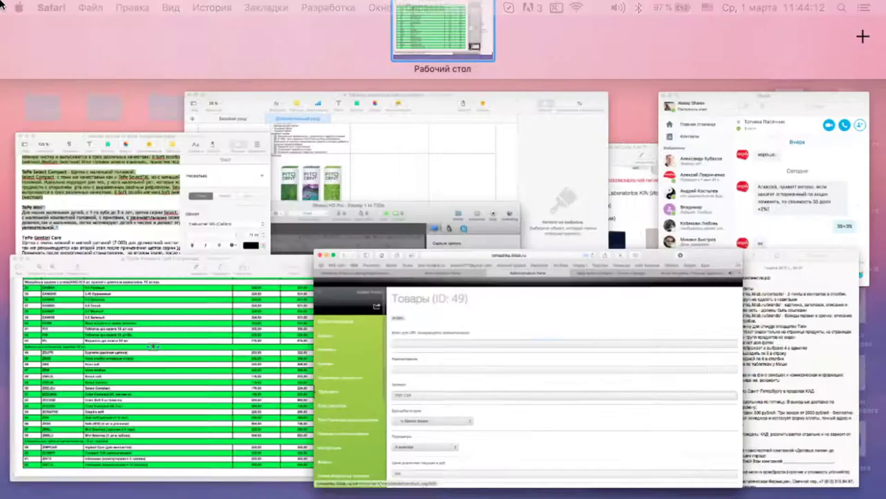
{"action": "left_click", "coordinate": [180, 305]}
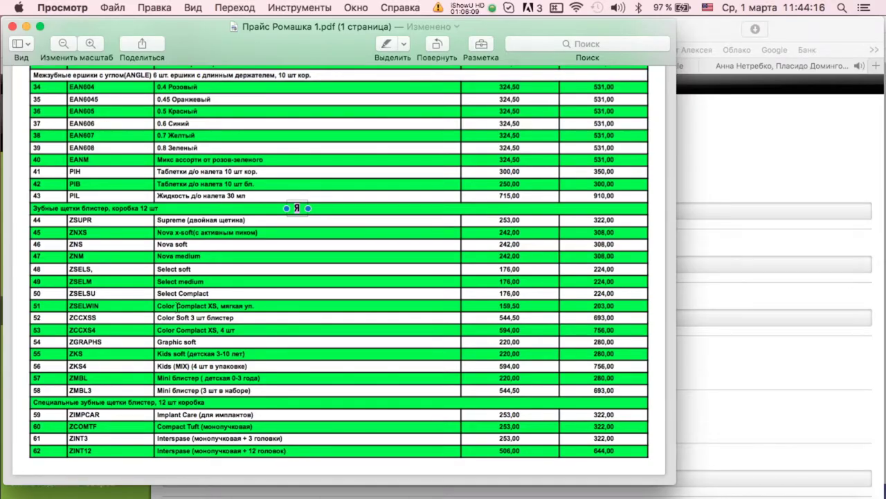
{"action": "key", "text": "ctrl+Up"}
{"action": "left_click", "coordinate": [507, 407]}
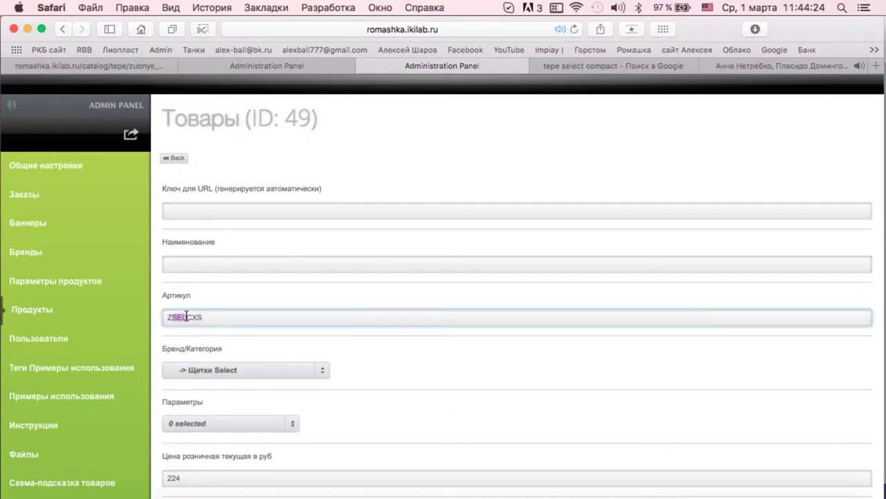
{"action": "type", "text": "C"}
Look up the Color Compact XS prices in the price list and set the current retail price to 203
{"action": "scroll", "coordinate": [232, 318], "scroll_direction": "down", "scroll_amount": 2}
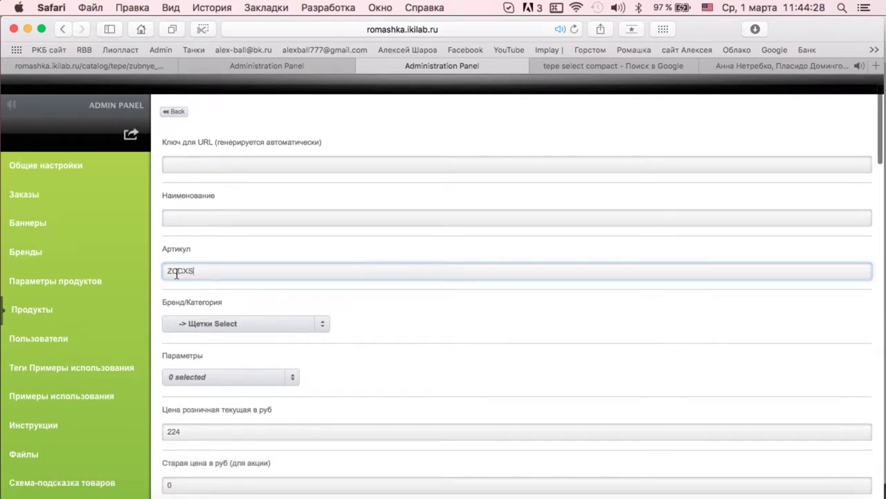
{"action": "scroll", "coordinate": [229, 277], "scroll_direction": "down", "scroll_amount": 10}
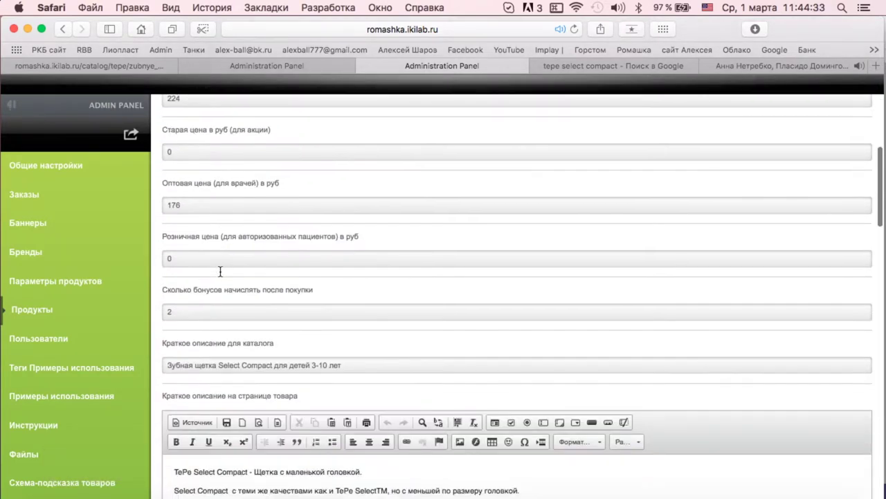
{"action": "key", "text": "ctrl+Up"}
{"action": "left_click", "coordinate": [111, 411]}
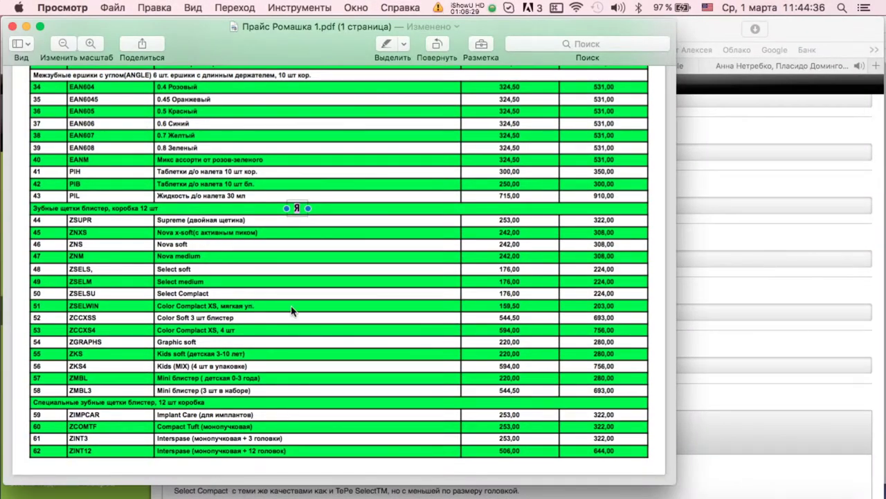
{"action": "left_click", "coordinate": [724, 297]}
{"action": "scroll", "coordinate": [196, 280], "scroll_direction": "up", "scroll_amount": 7}
{"action": "double_click", "coordinate": [192, 331]}
{"action": "type", "text": "203"}
Set the wholesale price for doctors to 159,5
{"action": "scroll", "coordinate": [192, 331], "scroll_direction": "down", "scroll_amount": 2}
{"action": "scroll", "coordinate": [198, 362], "scroll_direction": "down", "scroll_amount": 1}
{"action": "double_click", "coordinate": [198, 362]}
{"action": "type", "text": "15"}
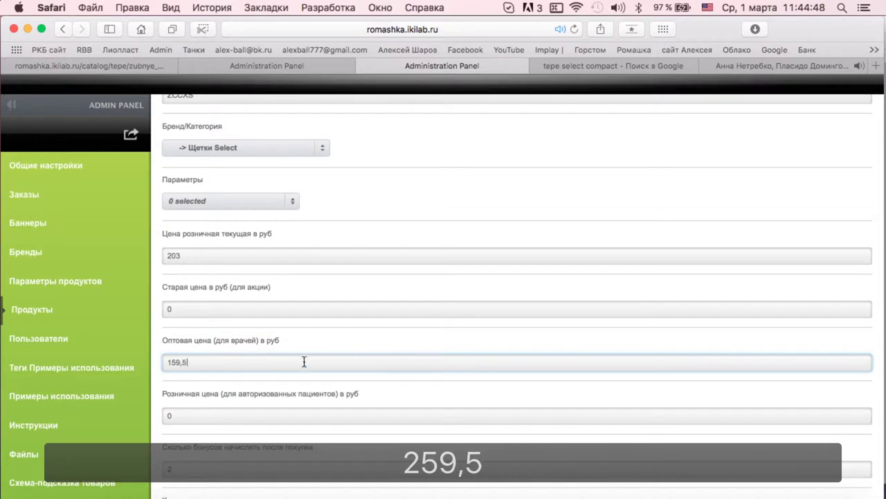
{"action": "type", "text": "9,5"}
{"action": "scroll", "coordinate": [304, 363], "scroll_direction": "down", "scroll_amount": 10}
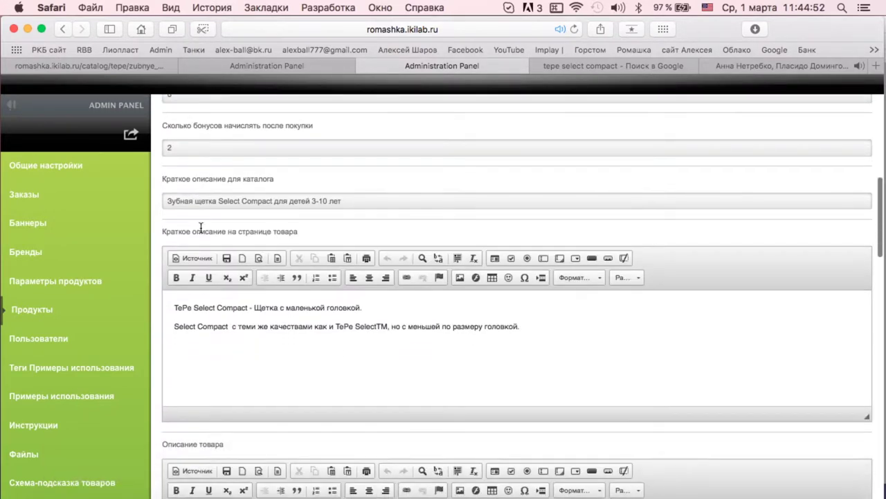
Insert Color before Compact in the short catalog description, making it "Зубная щетка Select Color Compact для детей 3-10 лет"
{"action": "left_click", "coordinate": [242, 201]}
{"action": "type", "text": "Сщдщк"}
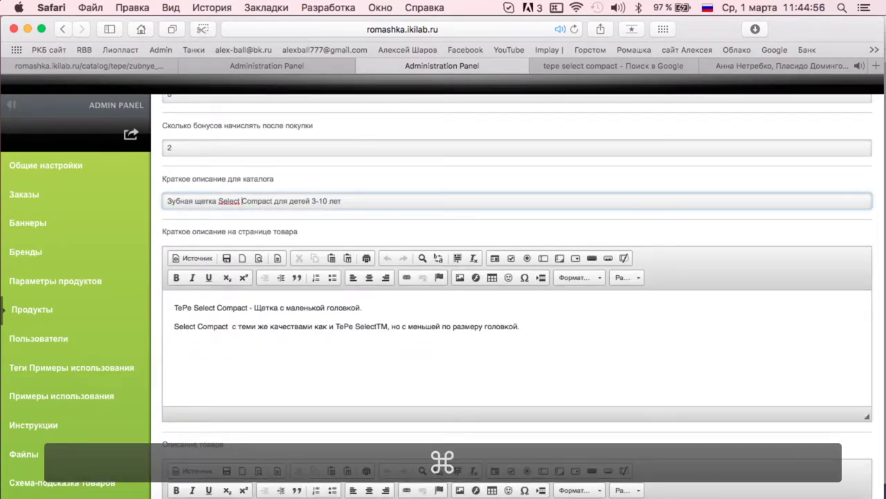
{"action": "key", "text": "BackSpace"}
{"action": "key", "text": "BackSpace"}
{"action": "key", "text": "BackSpace"}
{"action": "key", "text": "BackSpace"}
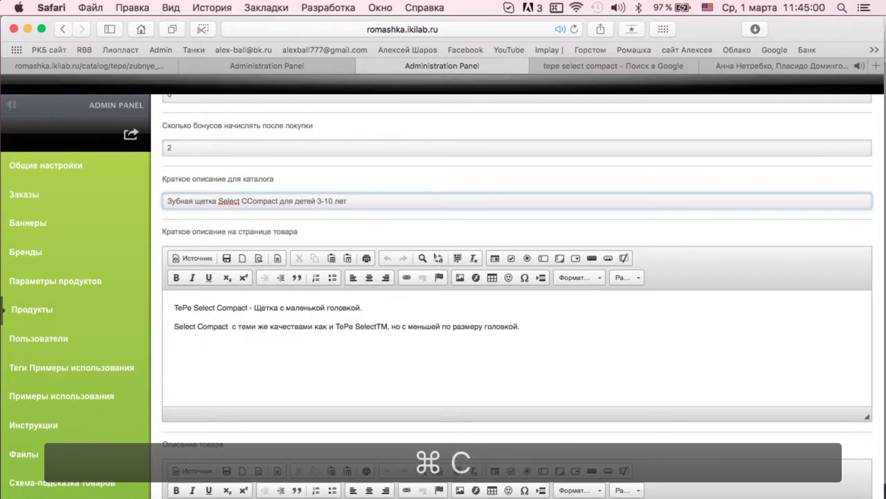
{"action": "key", "text": "super+space"}
{"action": "key", "text": "BackSpace"}
{"action": "type", "text": "Color"}
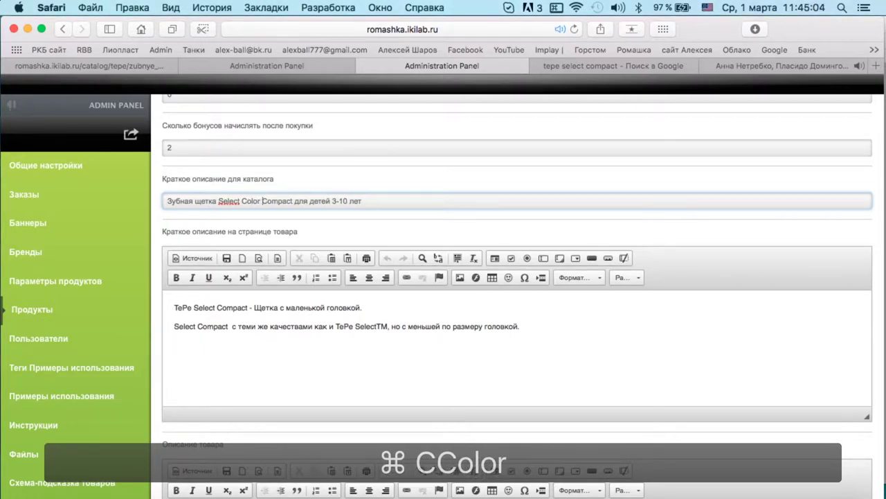
Name the product "Зубная щетка Color Compact XS"
{"action": "scroll", "coordinate": [273, 187], "scroll_direction": "up", "scroll_amount": 3}
{"action": "scroll", "coordinate": [272, 187], "scroll_direction": "up", "scroll_amount": 14}
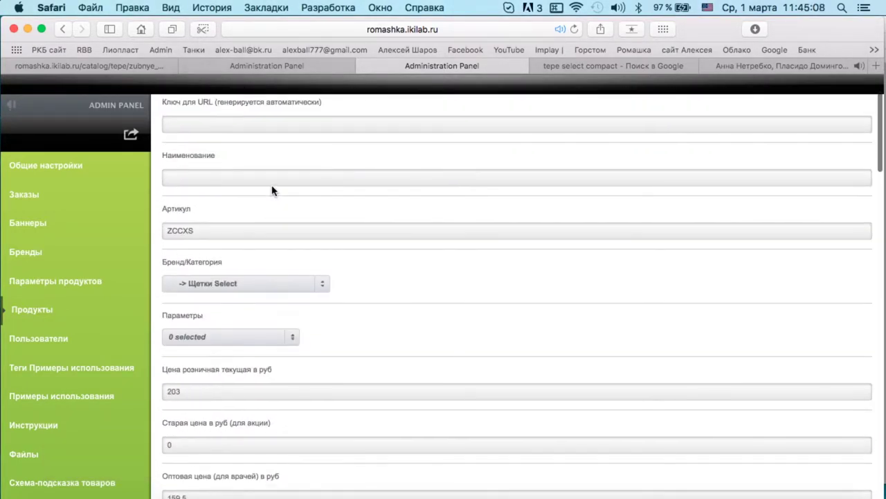
{"action": "left_click", "coordinate": [198, 255]}
{"action": "type", "text": "Pw,yfz"}
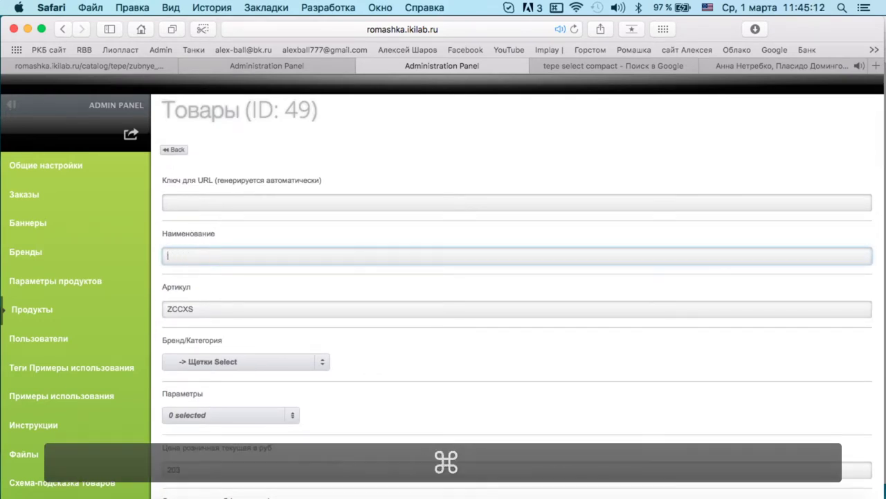
{"action": "type", "text": "Зубная"}
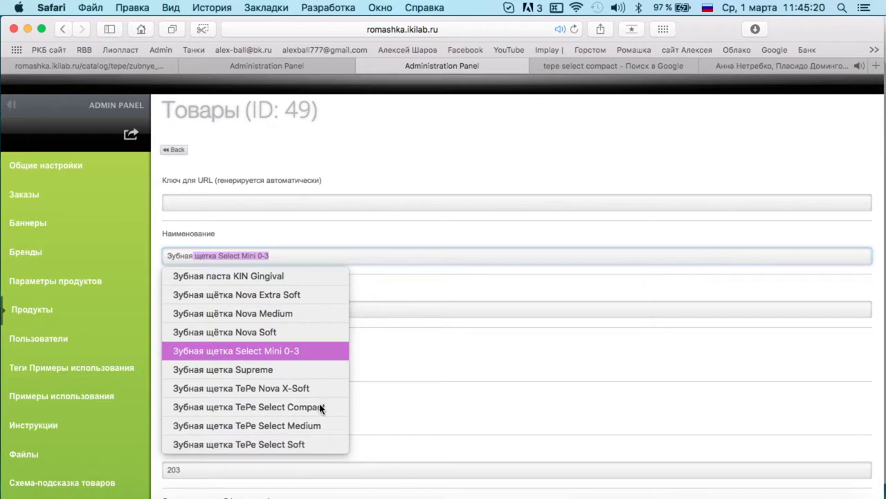
{"action": "left_click", "coordinate": [301, 255]}
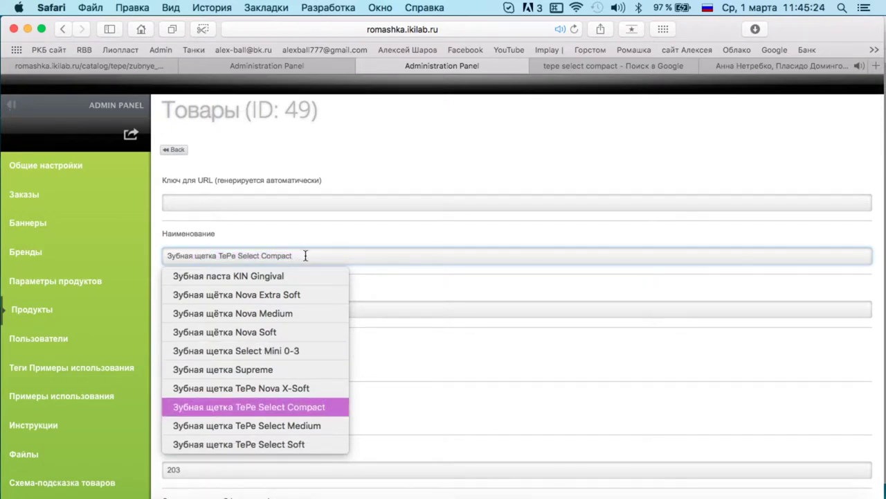
{"action": "left_click", "coordinate": [305, 255]}
{"action": "type", "text": "C"}
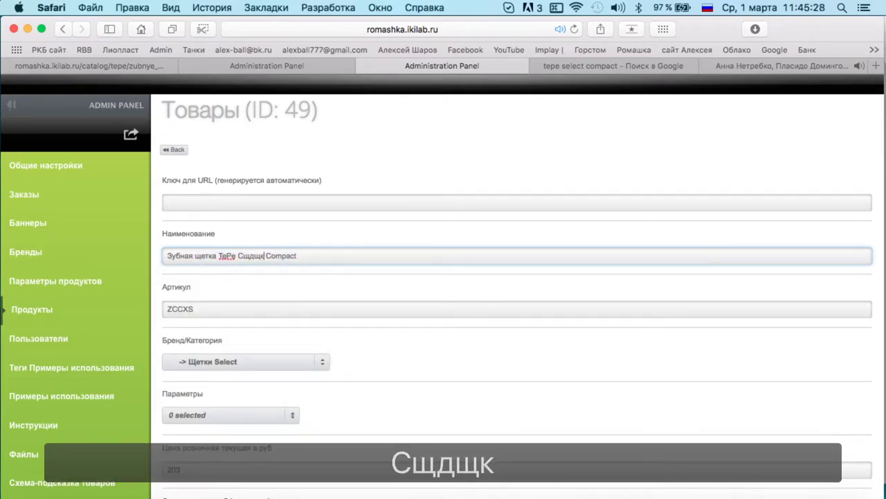
{"action": "type", "text": "olor"}
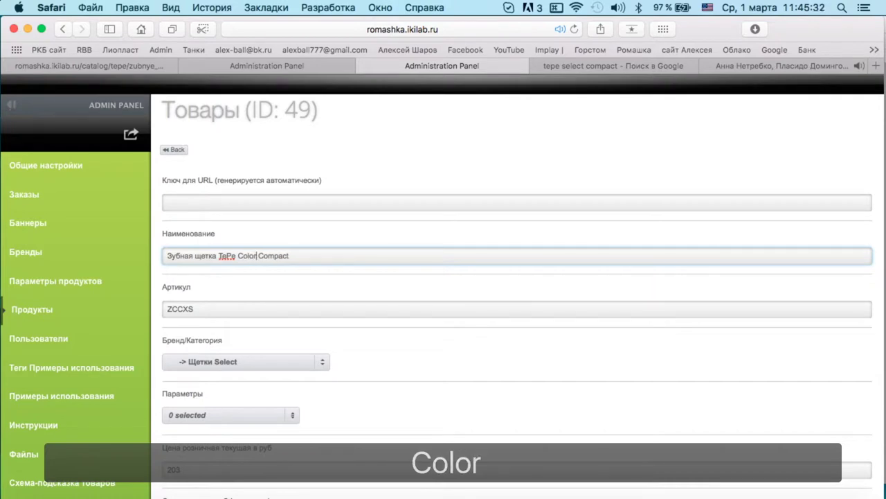
{"action": "type", "text": " Compact XS"}
{"action": "scroll", "coordinate": [363, 305], "scroll_direction": "down", "scroll_amount": 3}
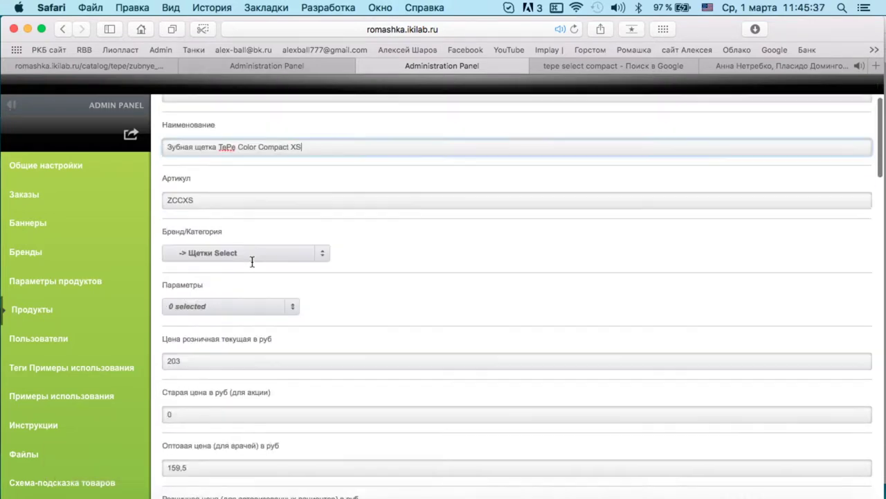
{"action": "scroll", "coordinate": [252, 261], "scroll_direction": "up", "scroll_amount": 2}
{"action": "left_click", "coordinate": [278, 234]}
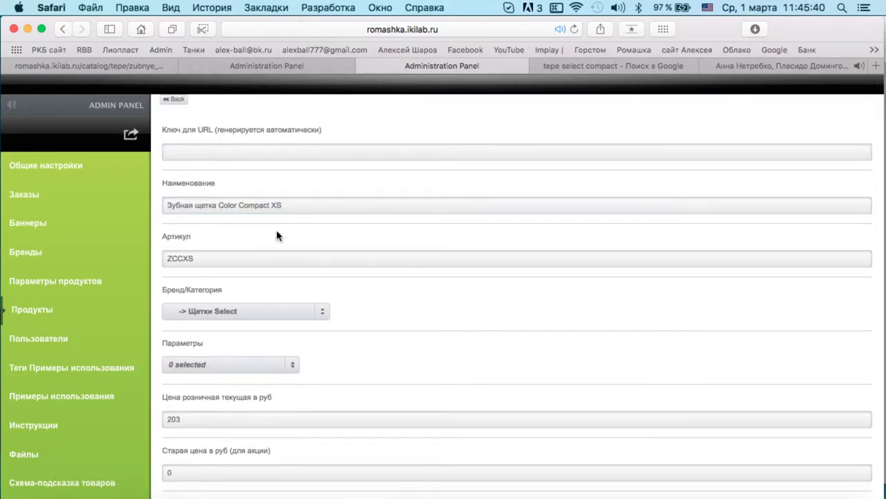
Upload the tepe_compact_soft_colored and tepe-colour-compact photos from the селект folder to the product
{"action": "scroll", "coordinate": [293, 253], "scroll_direction": "down", "scroll_amount": 9}
{"action": "scroll", "coordinate": [263, 296], "scroll_direction": "down", "scroll_amount": 3}
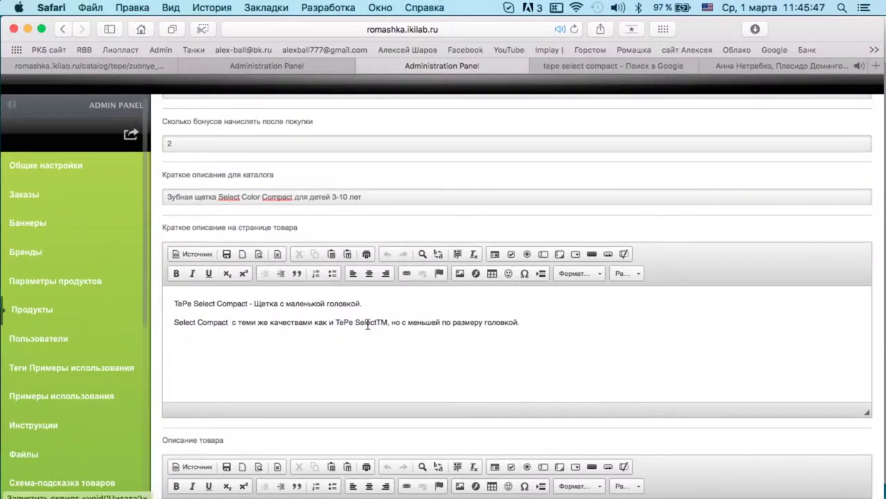
{"action": "scroll", "coordinate": [367, 325], "scroll_direction": "down", "scroll_amount": 10}
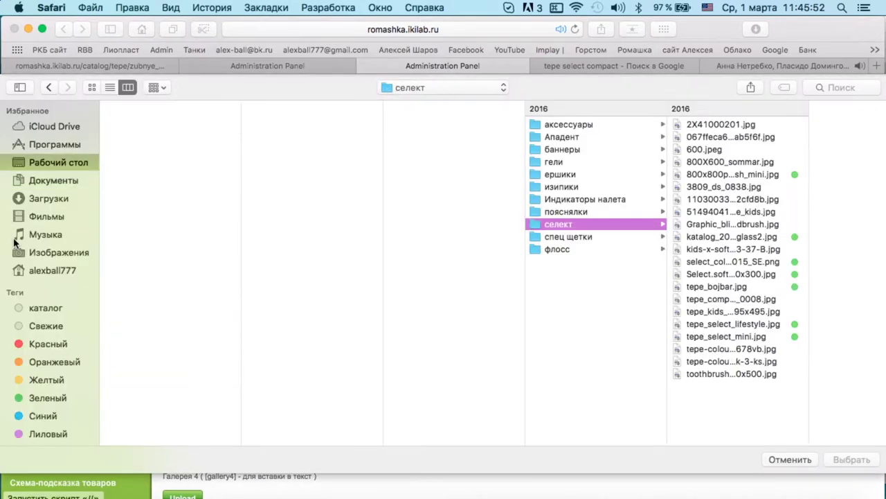
{"action": "key", "text": "super+1"}
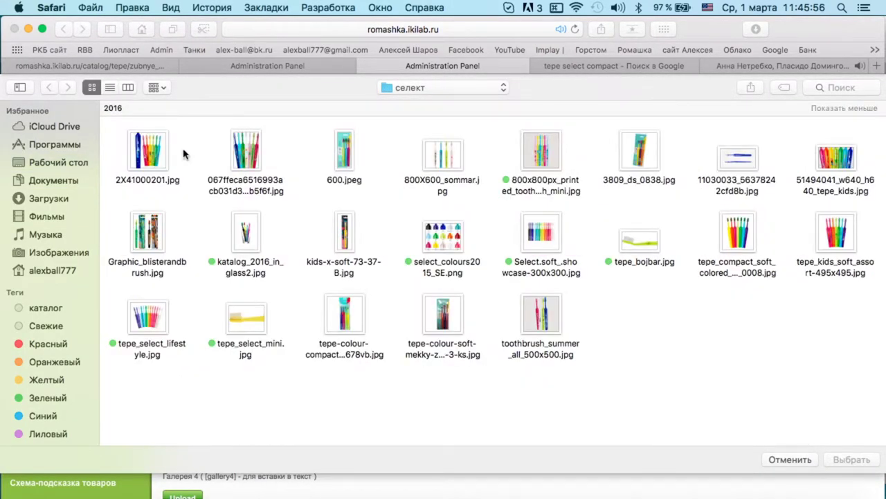
{"action": "left_click", "coordinate": [742, 237]}
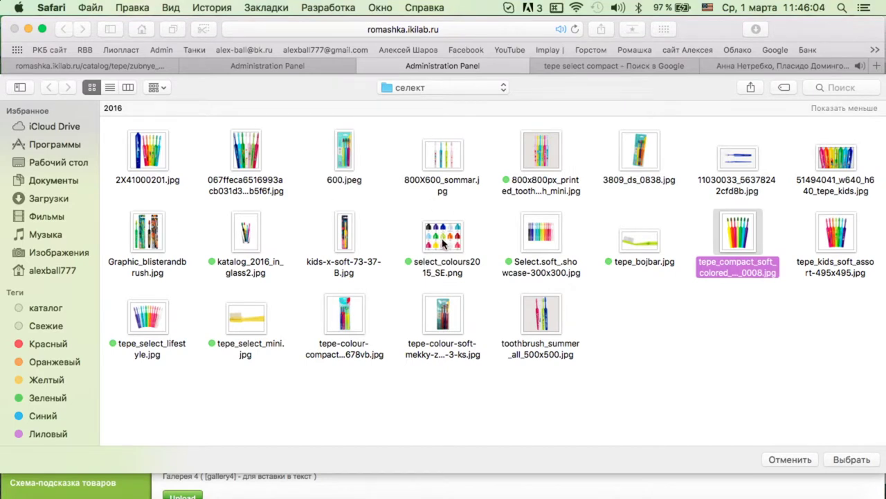
{"action": "left_click", "coordinate": [344, 327], "text": "super"}
{"action": "left_click", "coordinate": [348, 327], "text": "super"}
{"action": "key", "text": "Return"}
Set the product's Отображать option to Да and save the product
{"action": "scroll", "coordinate": [393, 262], "scroll_direction": "down", "scroll_amount": 4}
{"action": "scroll", "coordinate": [394, 261], "scroll_direction": "down", "scroll_amount": 13}
{"action": "scroll", "coordinate": [209, 398], "scroll_direction": "down", "scroll_amount": 4}
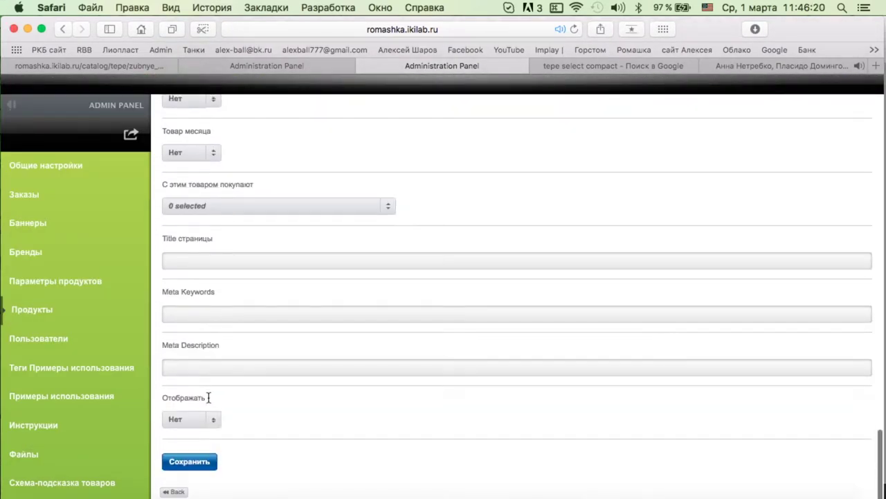
{"action": "left_click", "coordinate": [188, 419]}
{"action": "left_click", "coordinate": [182, 441]}
{"action": "left_click", "coordinate": [186, 419]}
{"action": "left_click", "coordinate": [182, 450]}
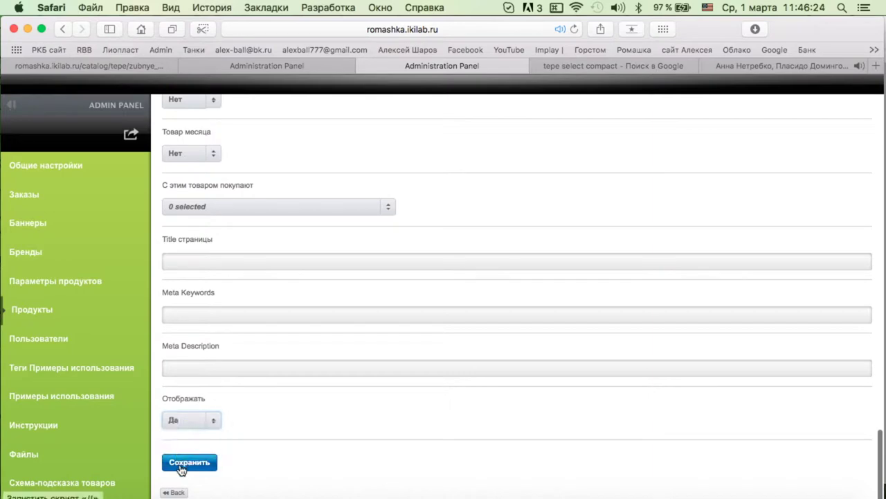
{"action": "scroll", "coordinate": [476, 395], "scroll_direction": "up", "scroll_amount": 20}
{"action": "scroll", "coordinate": [477, 396], "scroll_direction": "down", "scroll_amount": 12}
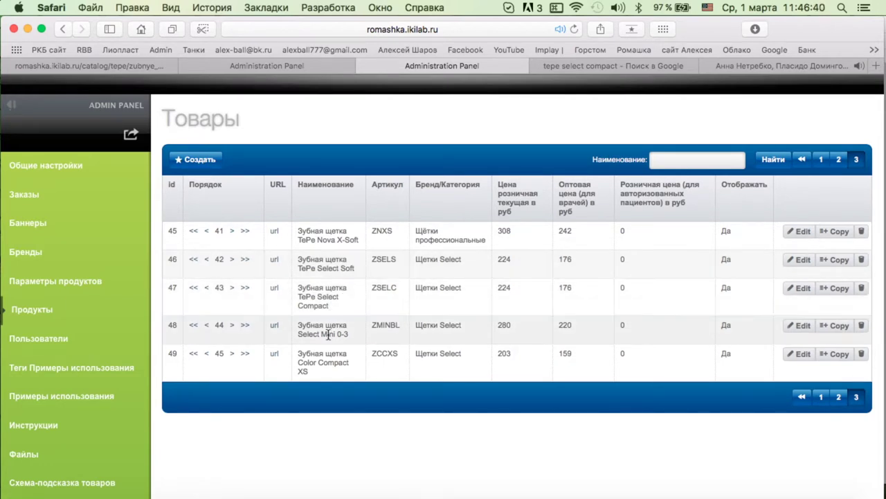
Check the price list for the next toothbrush to add and copy the TePe Select Soft product
{"action": "key", "text": "ctrl+Up"}
{"action": "left_click", "coordinate": [132, 400]}
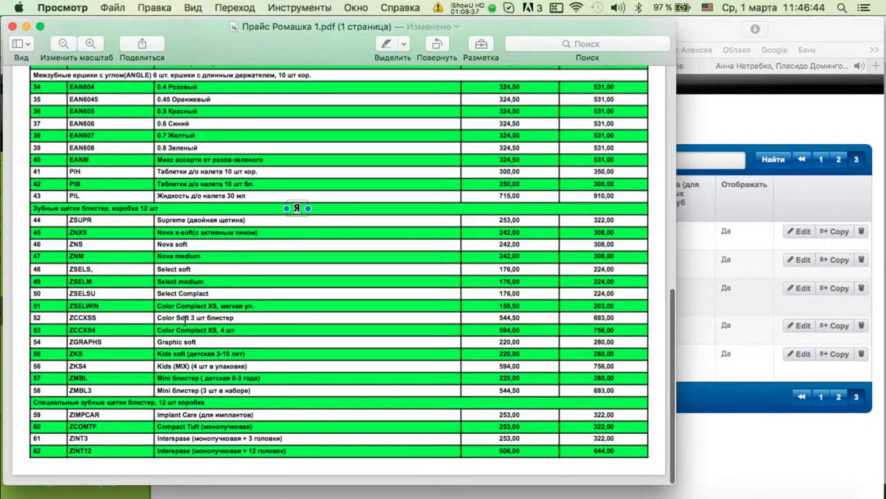
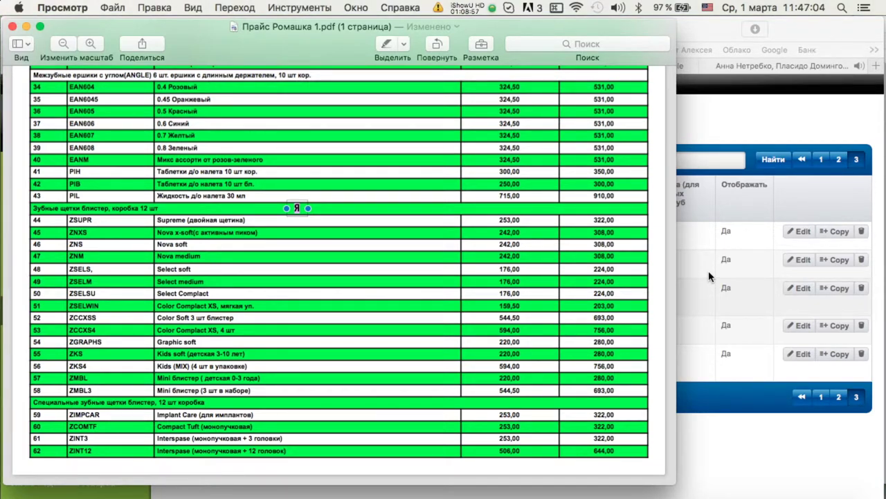
{"action": "left_click", "coordinate": [709, 276]}
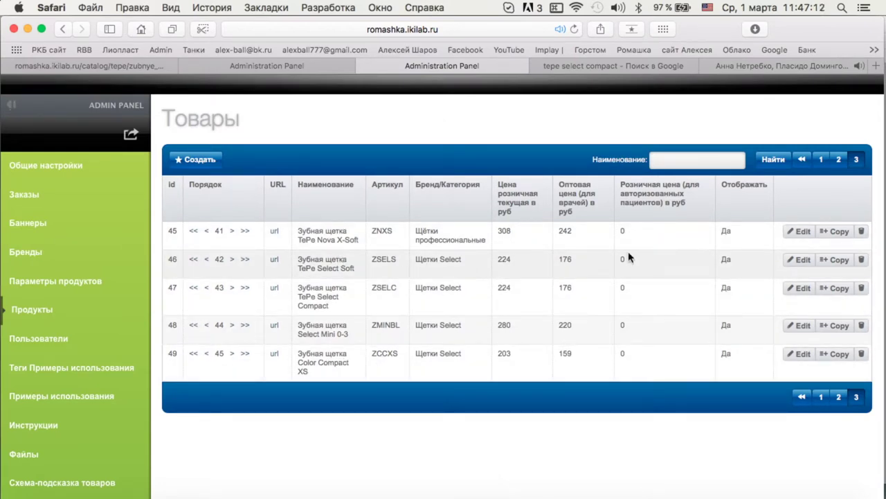
{"action": "left_click", "coordinate": [835, 260]}
Fill in the copied product's name with the earlier entry "Зубная щетка TePe Select Soft"
{"action": "left_click", "coordinate": [201, 265]}
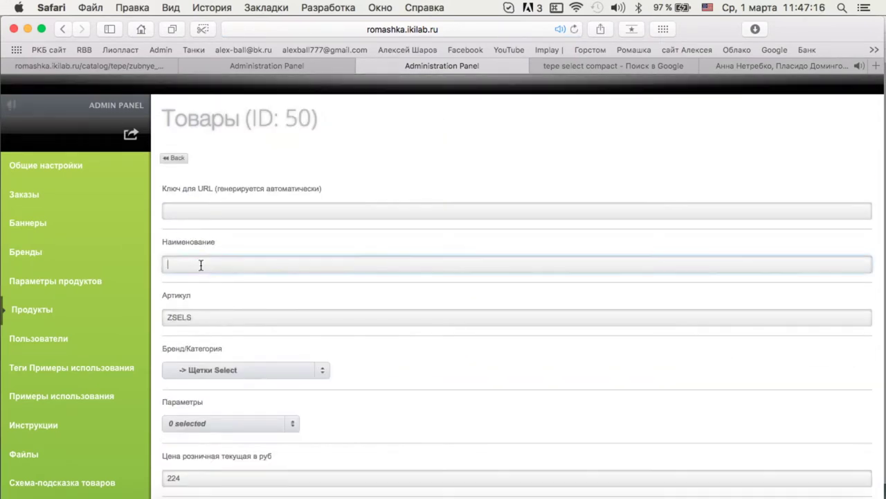
{"action": "type", "text": "pe,"}
{"action": "key", "text": "BackSpace"}
{"action": "key", "text": "BackSpace"}
{"action": "key", "text": "BackSpace"}
{"action": "key", "text": "super+space"}
{"action": "type", "text": "Зуб"}
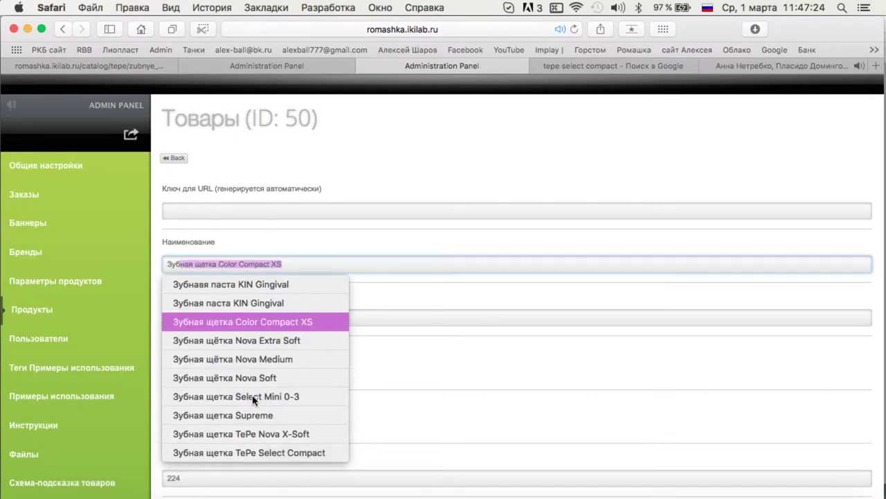
{"action": "scroll", "coordinate": [272, 400], "scroll_direction": "down", "scroll_amount": 3}
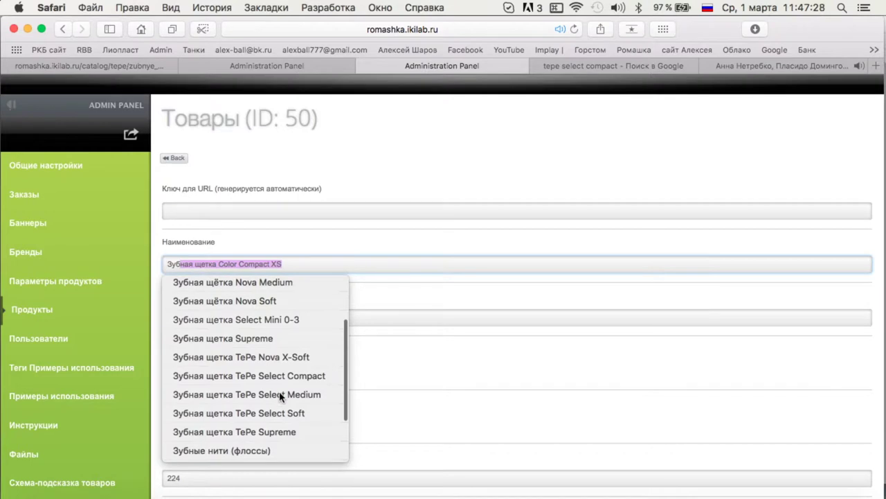
{"action": "left_click", "coordinate": [265, 406]}
Change the name to "Зубная щетка Select Color Soft 3" by inserting Color, appending 3 and removing TePe
{"action": "left_click", "coordinate": [262, 265]}
{"action": "type", "text": "Сщ"}
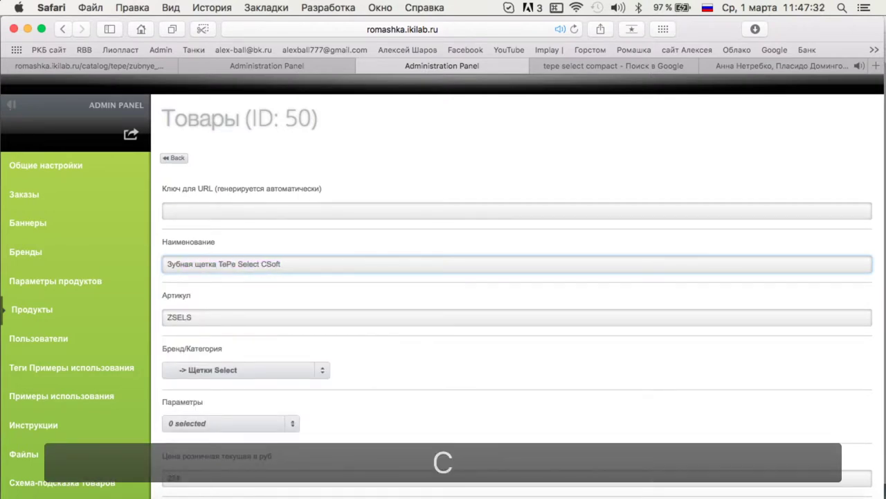
{"action": "type", "text": "дщк"}
{"action": "key", "text": "BackSpace"}
{"action": "key", "text": "BackSpace"}
{"action": "key", "text": "BackSpace"}
{"action": "key", "text": "BackSpace"}
{"action": "key", "text": "BackSpace"}
{"action": "type", "text": "Color"}
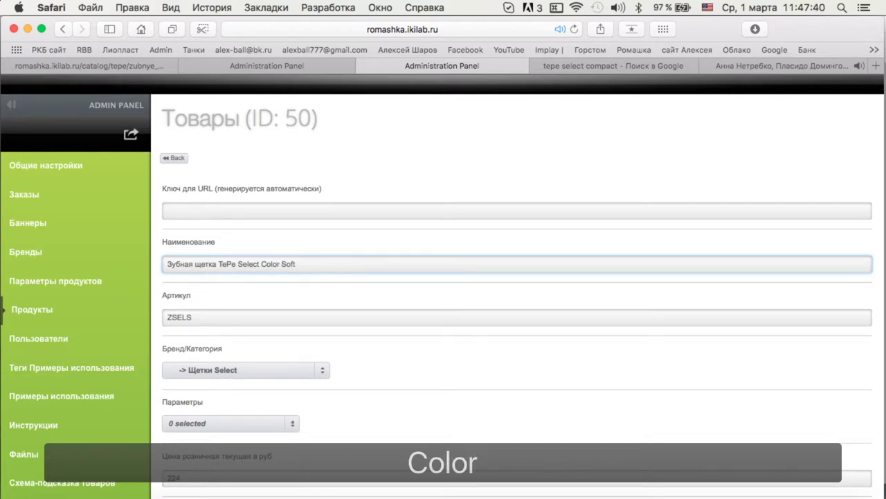
{"action": "left_click", "coordinate": [326, 265]}
{"action": "type", "text": "3"}
{"action": "double_click", "coordinate": [228, 264]}
{"action": "key", "text": "BackSpace"}
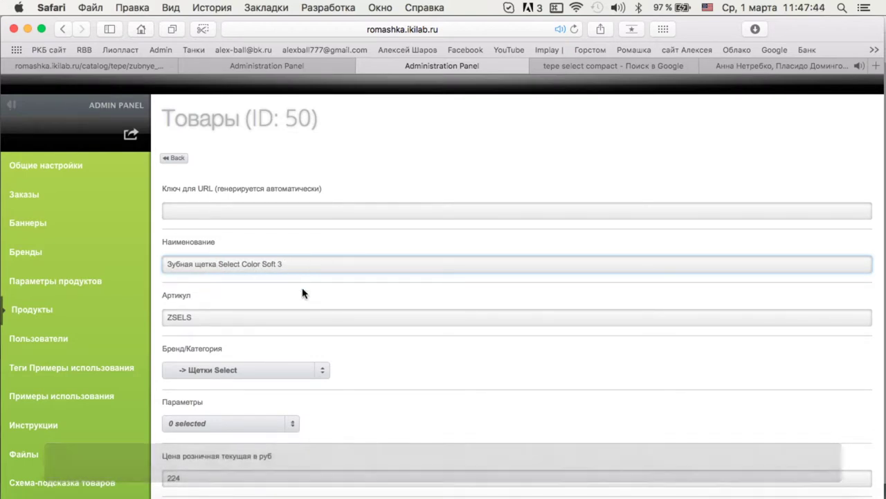
Change the product's article code to ZCS3
{"action": "left_click", "coordinate": [201, 318]}
{"action": "key", "text": "Left"}
{"action": "type", "text": "C"}
{"action": "key", "text": "Right"}
{"action": "type", "text": "3"}
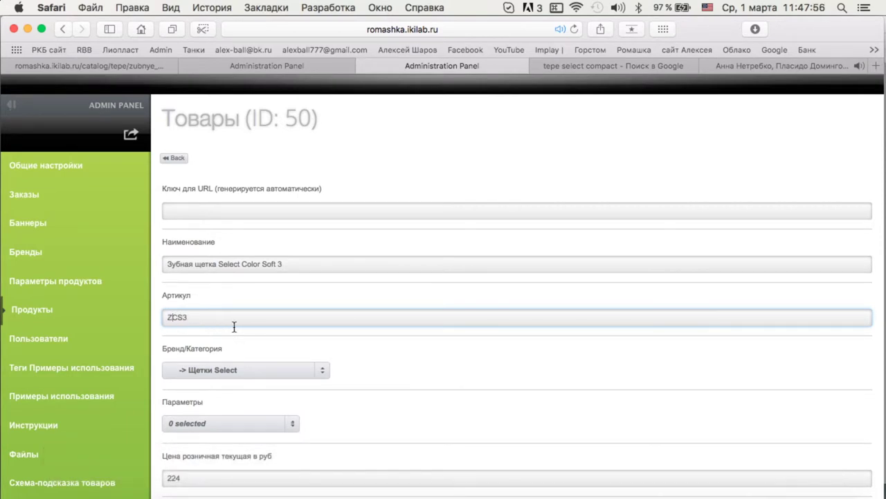
Look up the Color Soft 3 шт блистер prices in the price list and set the current retail price to 693 and wholesale price to 544
{"action": "scroll", "coordinate": [258, 299], "scroll_direction": "down", "scroll_amount": 5}
{"action": "key", "text": "ctrl+Up"}
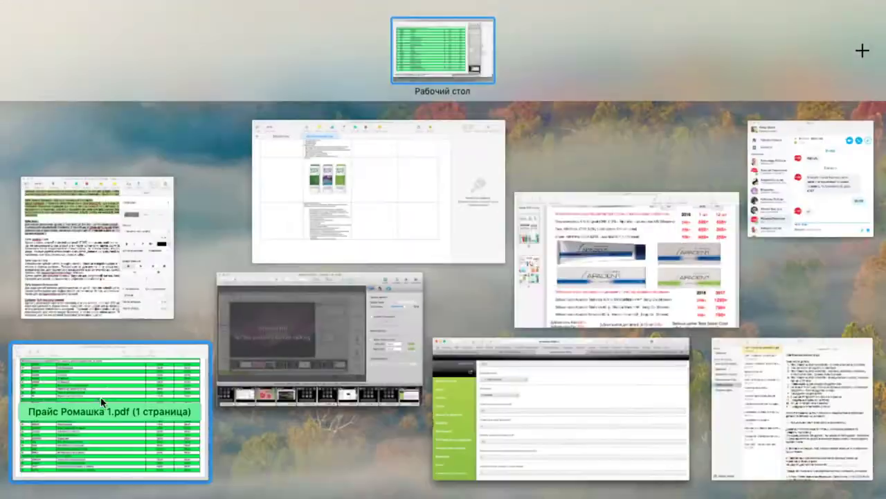
{"action": "left_click", "coordinate": [102, 401]}
{"action": "key", "text": "Escape"}
{"action": "key", "text": "super+z"}
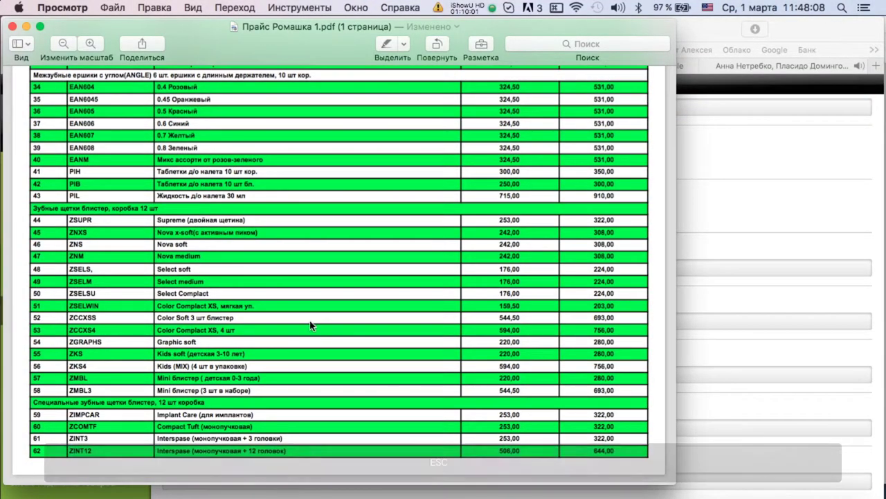
{"action": "left_click", "coordinate": [698, 189]}
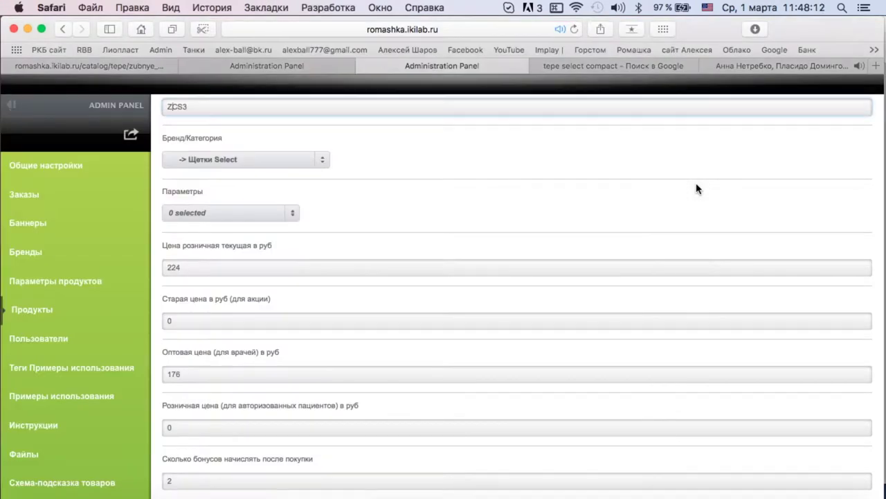
{"action": "double_click", "coordinate": [203, 266]}
{"action": "type", "text": "693"}
{"action": "double_click", "coordinate": [184, 373]}
{"action": "type", "text": "544"}
Set the number of bonuses credited after purchase to 7
{"action": "scroll", "coordinate": [404, 362], "scroll_direction": "down", "scroll_amount": 5}
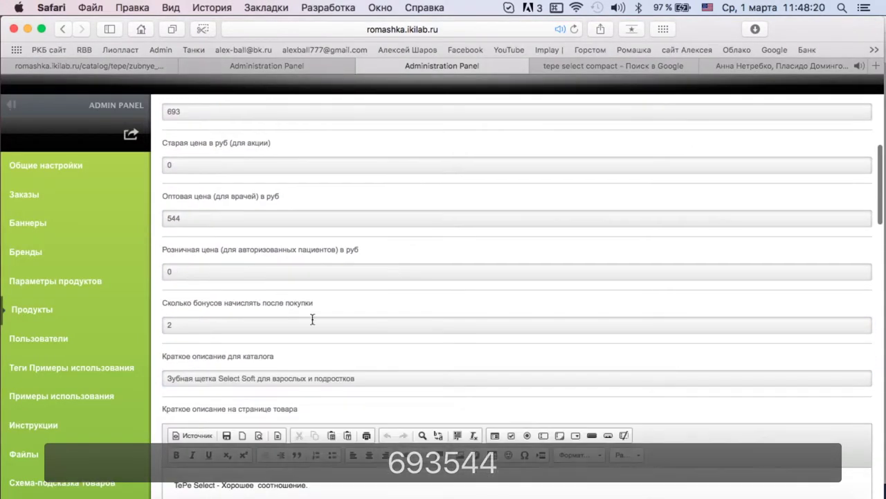
{"action": "double_click", "coordinate": [198, 294]}
{"action": "type", "text": "7"}
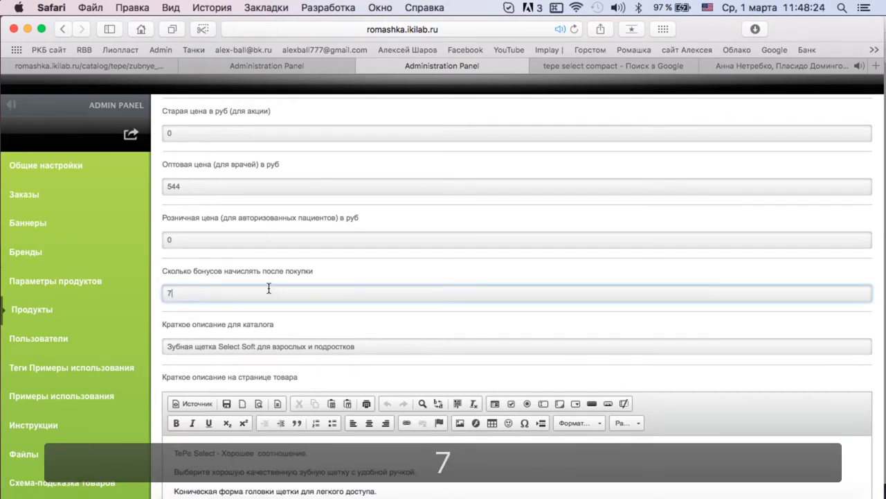
Look through the lecture document in Pages for toothbrush description text, and return to the product form in Safari
{"action": "scroll", "coordinate": [269, 289], "scroll_direction": "down", "scroll_amount": 5}
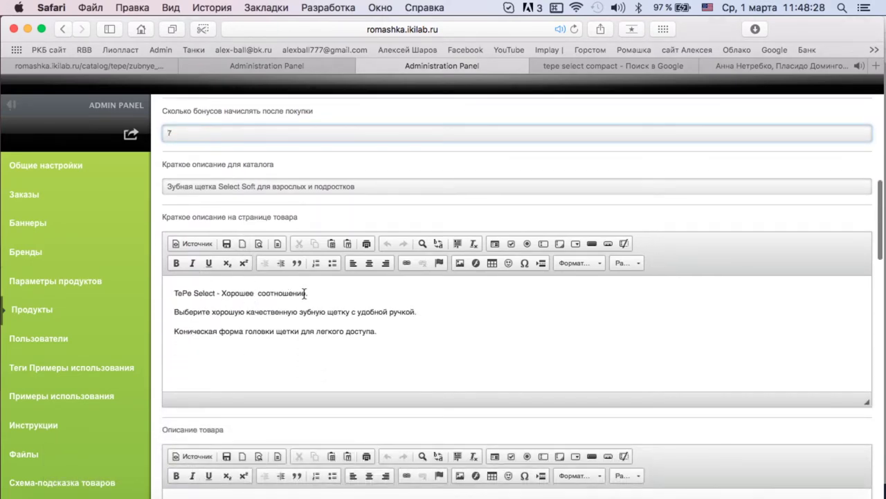
{"action": "key", "text": "ctrl+Up"}
{"action": "left_click", "coordinate": [131, 203]}
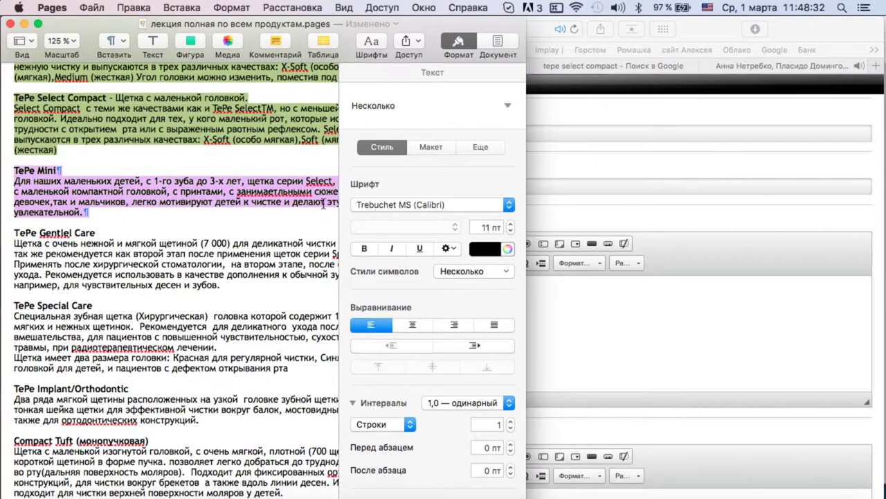
{"action": "left_click", "coordinate": [166, 239]}
{"action": "scroll", "coordinate": [138, 249], "scroll_direction": "down", "scroll_amount": 15}
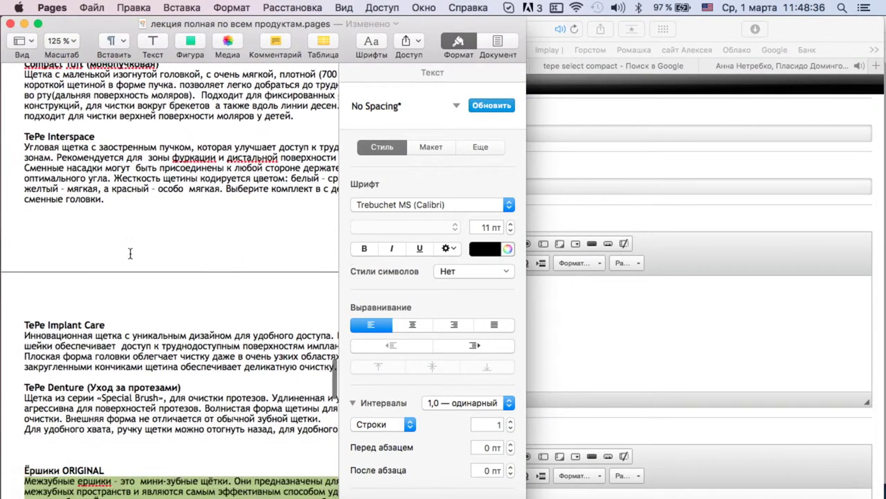
{"action": "scroll", "coordinate": [131, 257], "scroll_direction": "down", "scroll_amount": 10}
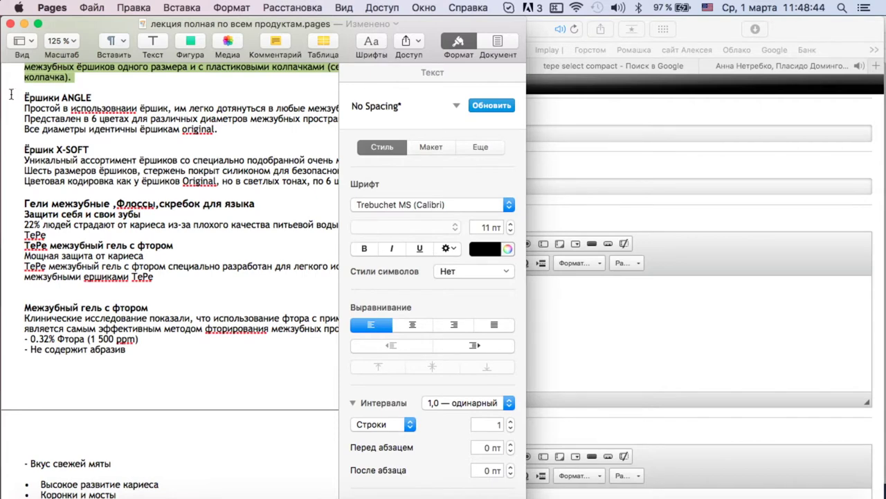
{"action": "left_click", "coordinate": [559, 215]}
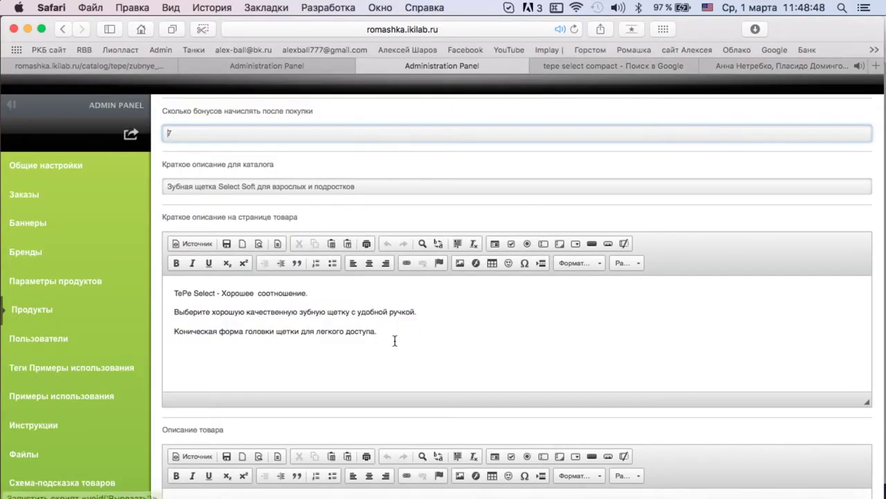
Upload four product photos: 600.jpeg, 3809_ds_0838.jpg, katalog_2016_in_glass2.jpg and the tepe-colour-soft-mekky three-pack image
{"action": "scroll", "coordinate": [471, 332], "scroll_direction": "down", "scroll_amount": 2}
{"action": "scroll", "coordinate": [470, 335], "scroll_direction": "down", "scroll_amount": 8}
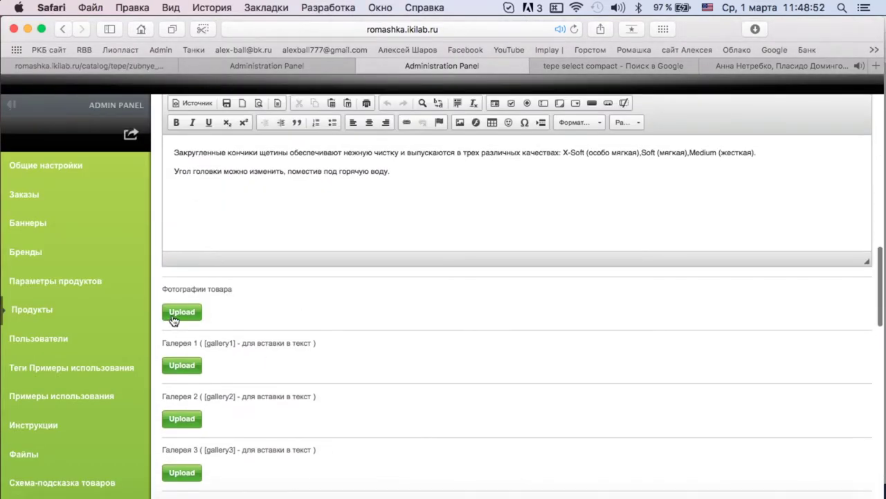
{"action": "left_click", "coordinate": [172, 318]}
{"action": "left_click", "coordinate": [348, 161]}
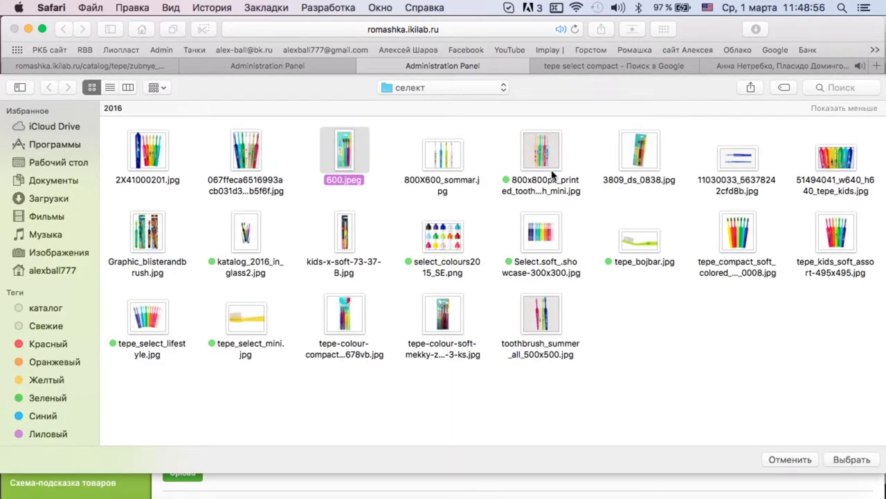
{"action": "left_click", "coordinate": [650, 158], "text": "super"}
{"action": "left_click", "coordinate": [414, 306], "text": "super"}
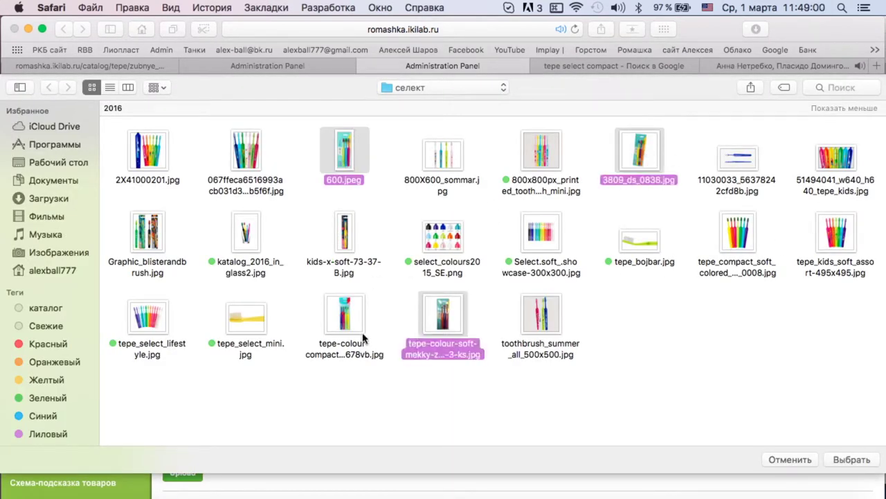
{"action": "left_click", "coordinate": [244, 234], "text": "super"}
{"action": "right_click", "coordinate": [247, 234]}
{"action": "left_click", "coordinate": [322, 311]}
{"action": "key", "text": "Return"}
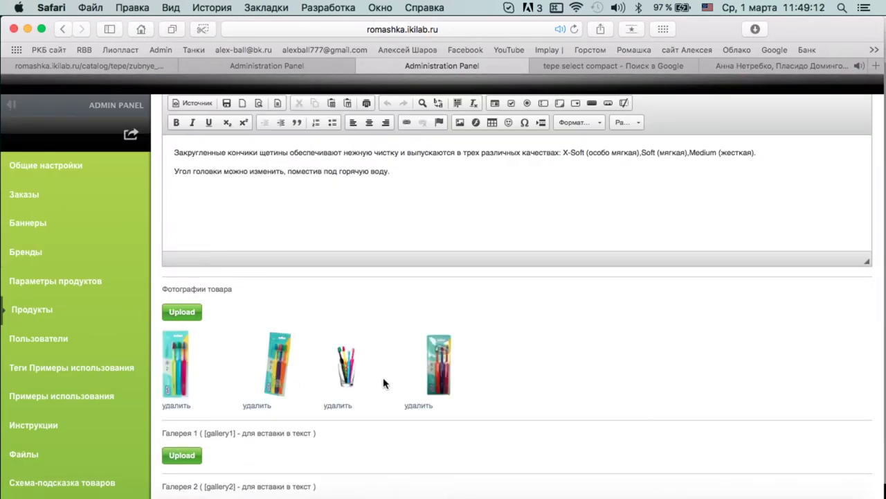
Set the Select Color Soft 3 product to be displayed (Да) and save it
{"action": "scroll", "coordinate": [367, 380], "scroll_direction": "down", "scroll_amount": 10}
{"action": "scroll", "coordinate": [356, 378], "scroll_direction": "down", "scroll_amount": 3}
{"action": "left_click", "coordinate": [208, 419]}
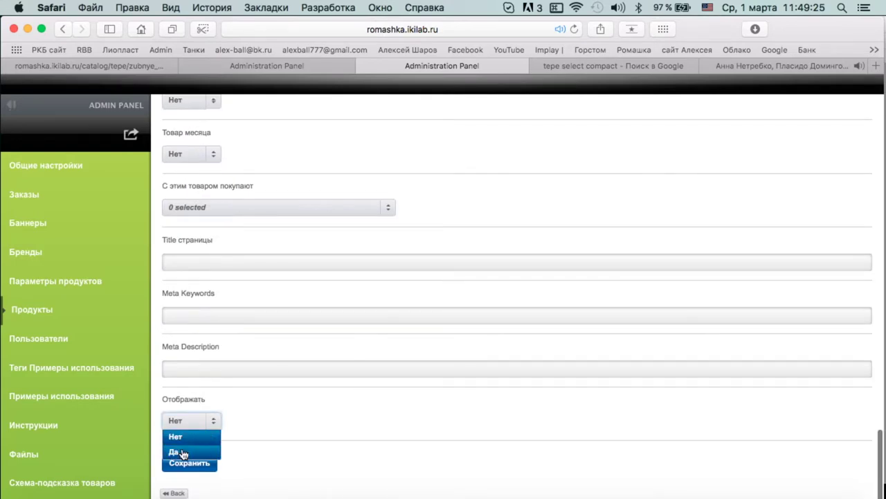
{"action": "left_click", "coordinate": [176, 452]}
{"action": "left_click", "coordinate": [189, 463]}
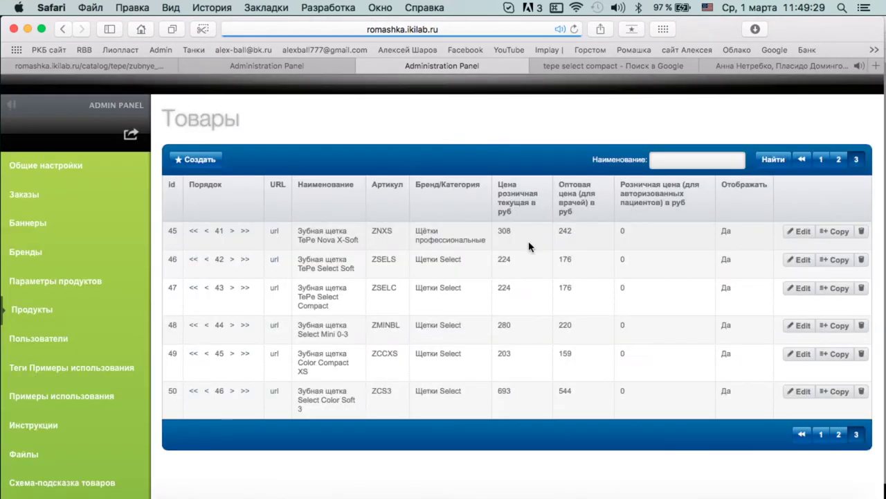
Reload the storefront catalog and view the products in the Щетки Select category
{"action": "left_click", "coordinate": [111, 68]}
{"action": "key", "text": "super+r"}
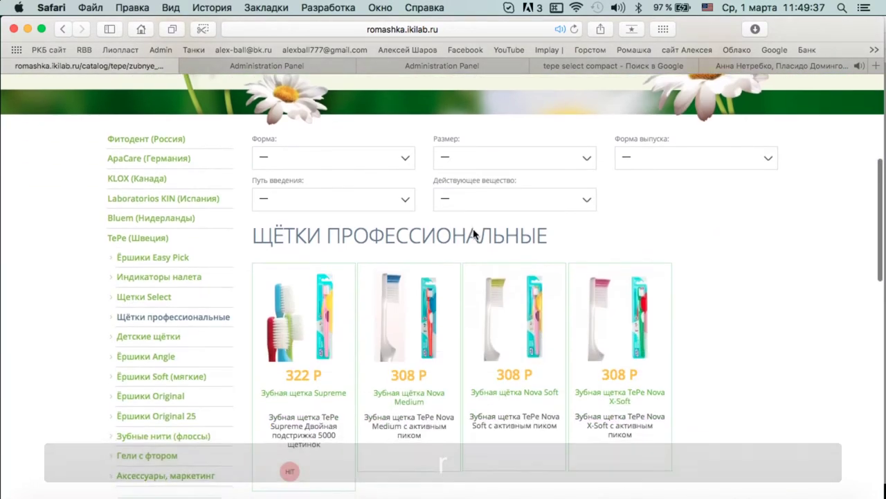
{"action": "scroll", "coordinate": [474, 234], "scroll_direction": "down", "scroll_amount": 6}
{"action": "scroll", "coordinate": [399, 283], "scroll_direction": "up", "scroll_amount": 4}
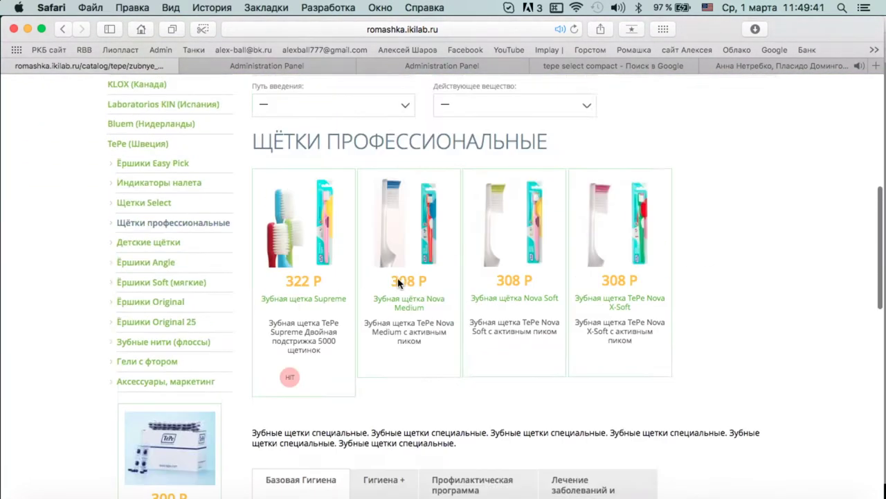
{"action": "scroll", "coordinate": [398, 282], "scroll_direction": "up", "scroll_amount": 2}
{"action": "left_click", "coordinate": [147, 287]}
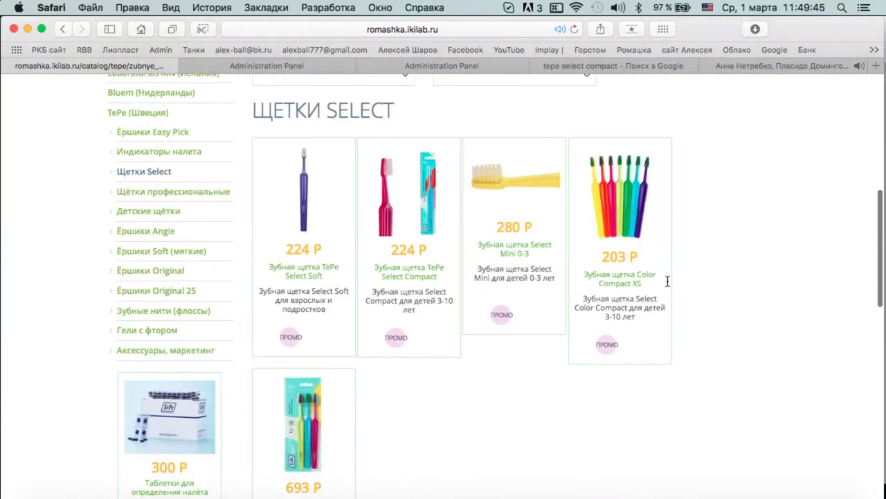
Browse the other TePe storefront categories, including Ёршики Easy Pick, Индикаторы налета, Щётки профессиональные, Детские щётки and Ёршики Soft
{"action": "scroll", "coordinate": [668, 280], "scroll_direction": "up", "scroll_amount": 2}
{"action": "left_click", "coordinate": [145, 249]}
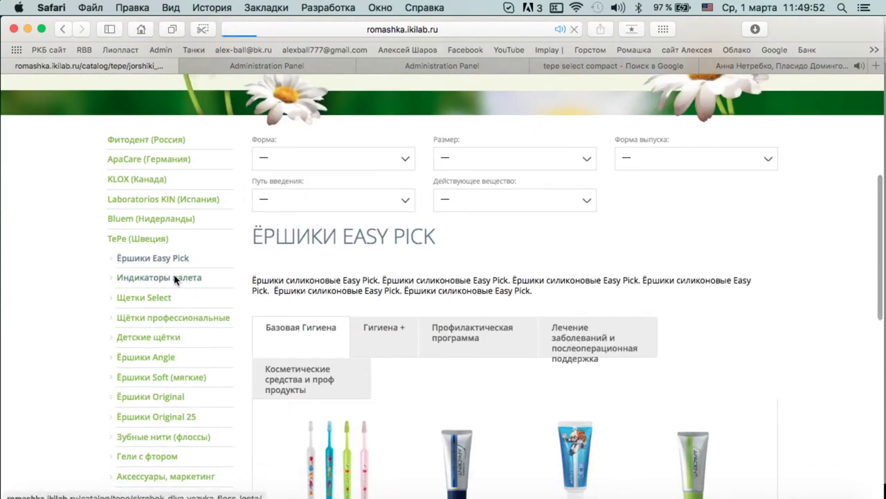
{"action": "left_click", "coordinate": [203, 275]}
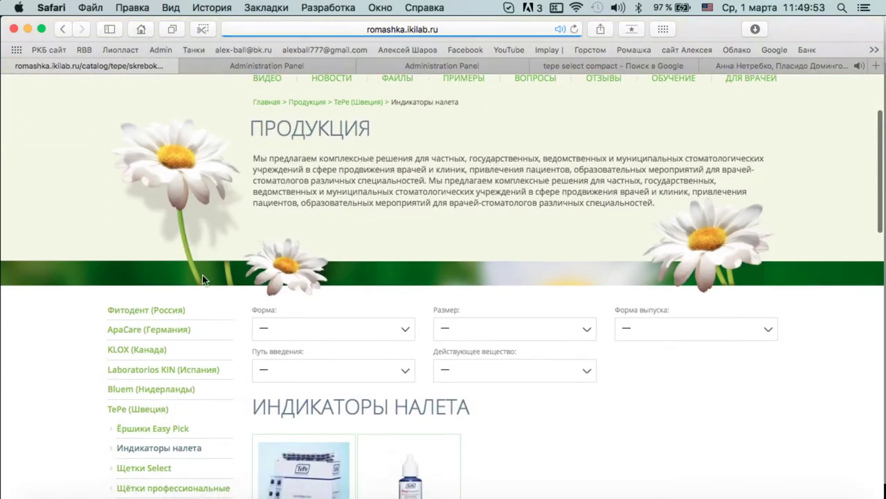
{"action": "left_click", "coordinate": [169, 272]}
{"action": "left_click", "coordinate": [144, 217]}
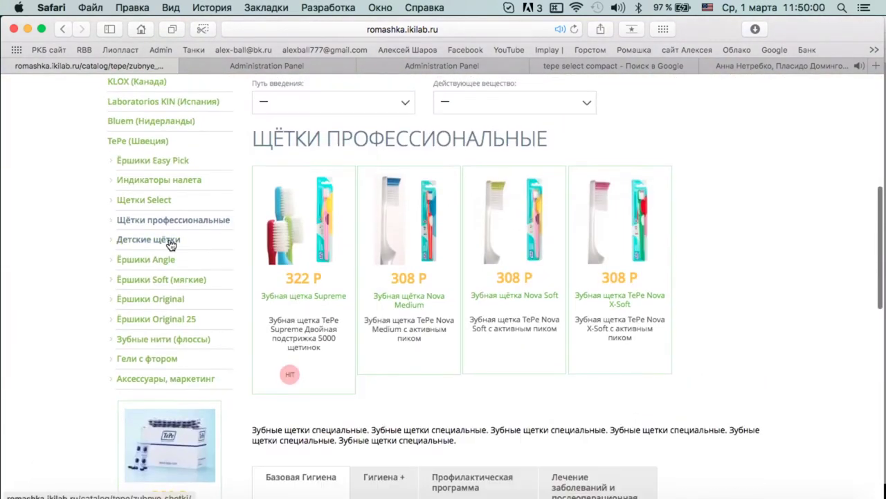
{"action": "left_click", "coordinate": [149, 291]}
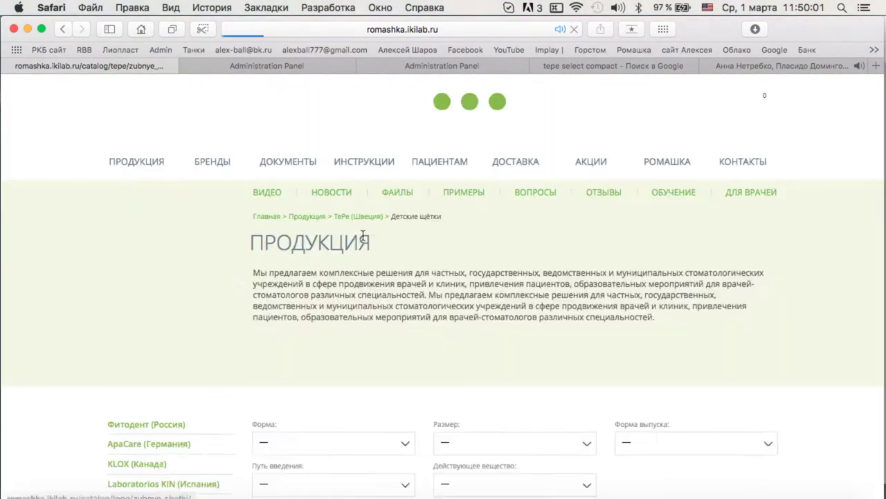
{"action": "scroll", "coordinate": [373, 210], "scroll_direction": "down", "scroll_amount": 1}
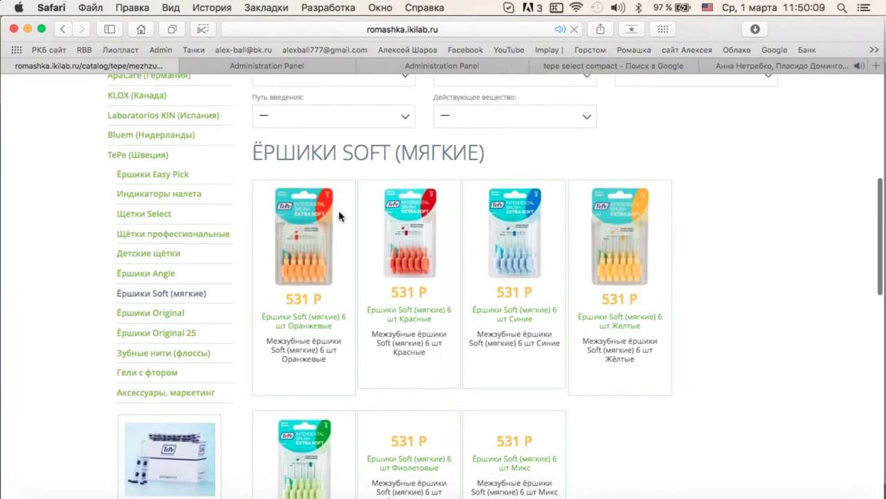
Refresh the product list in the admin panel and open the TePe Select Compact toothbrush for editing
{"action": "left_click", "coordinate": [317, 67]}
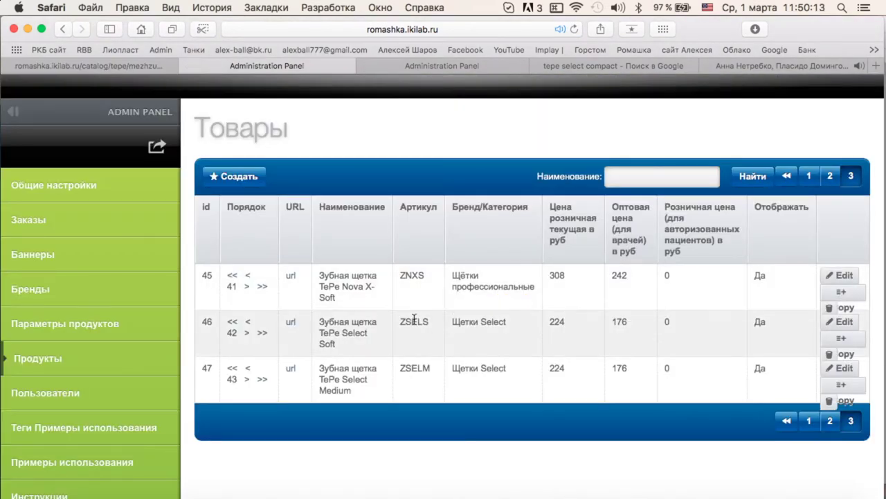
{"action": "key", "text": "super+r"}
{"action": "scroll", "coordinate": [494, 243], "scroll_direction": "down", "scroll_amount": 3}
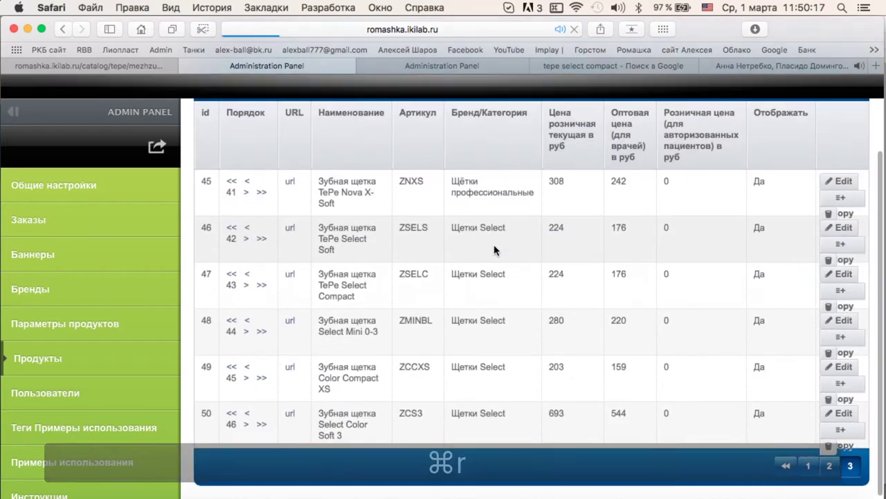
{"action": "left_click", "coordinate": [834, 274]}
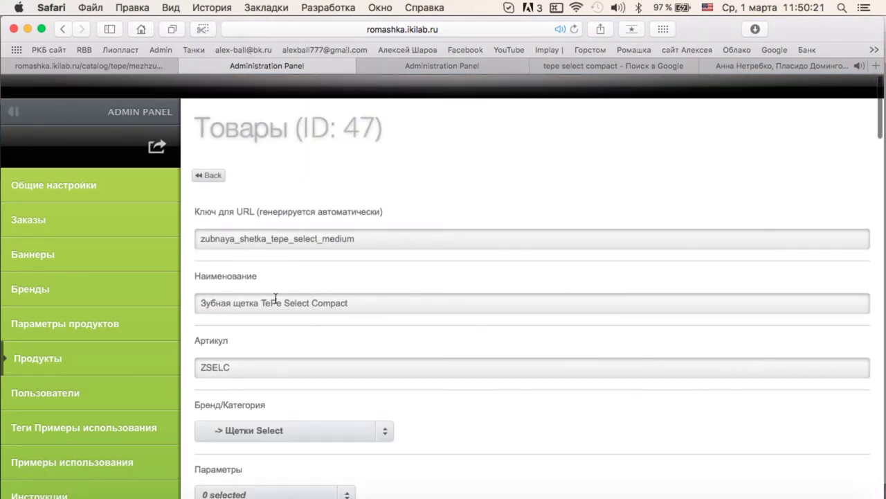
{"action": "scroll", "coordinate": [373, 305], "scroll_direction": "down", "scroll_amount": 3}
{"action": "left_click", "coordinate": [257, 343]}
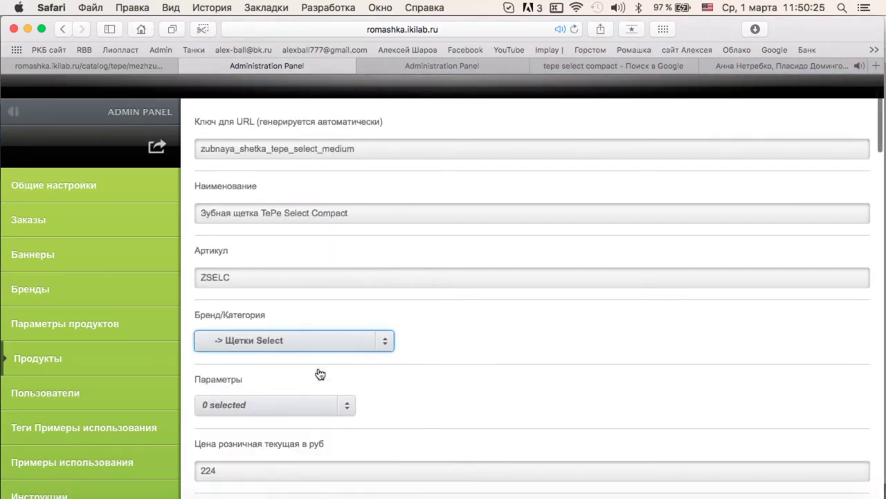
{"action": "left_click", "coordinate": [471, 364]}
{"action": "scroll", "coordinate": [471, 364], "scroll_direction": "up", "scroll_amount": 1}
{"action": "scroll", "coordinate": [472, 357], "scroll_direction": "down", "scroll_amount": 5}
{"action": "left_click", "coordinate": [313, 170]}
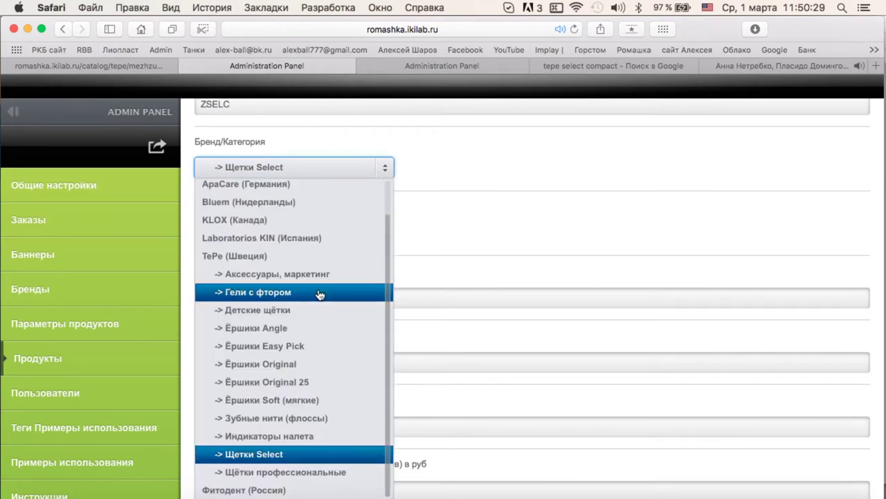
{"action": "left_click", "coordinate": [338, 454]}
{"action": "scroll", "coordinate": [336, 352], "scroll_direction": "down", "scroll_amount": 3}
{"action": "left_click", "coordinate": [288, 143]}
{"action": "left_click", "coordinate": [447, 192]}
{"action": "scroll", "coordinate": [424, 189], "scroll_direction": "up", "scroll_amount": 1}
Assign the TePe Select Compact toothbrush to the Детские щётки category, save it and return to the product list
{"action": "left_click", "coordinate": [322, 112]}
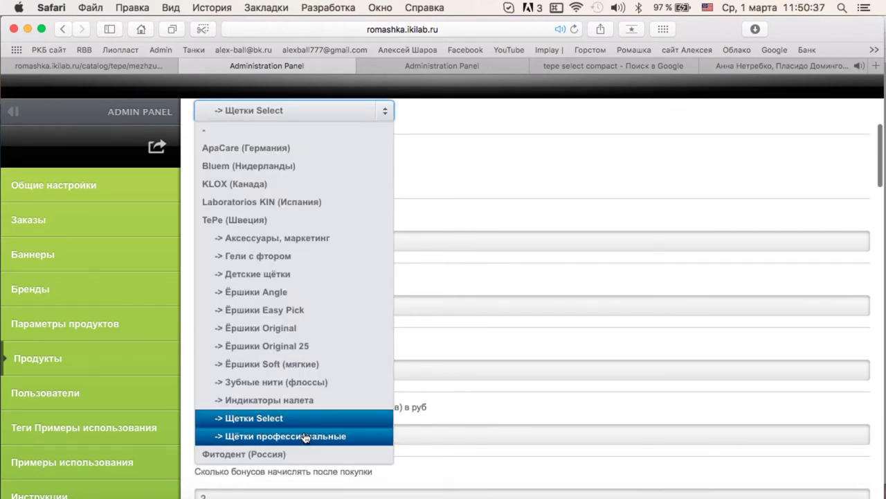
{"action": "left_click", "coordinate": [300, 273]}
{"action": "scroll", "coordinate": [439, 174], "scroll_direction": "down", "scroll_amount": 10}
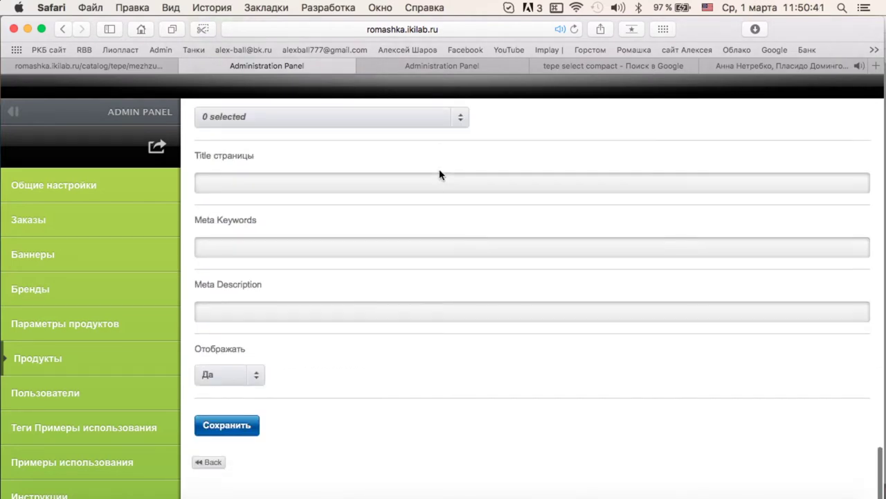
{"action": "left_click", "coordinate": [225, 423]}
{"action": "left_click", "coordinate": [214, 164]}
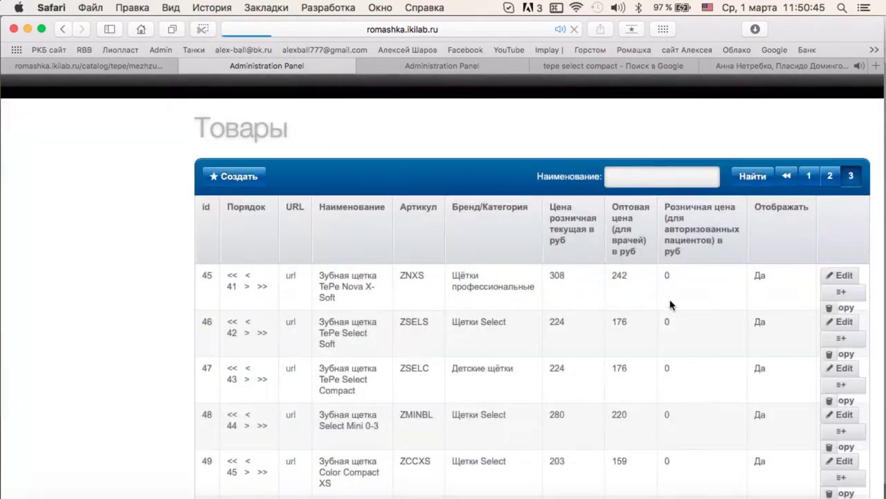
Move the Select Mini 0-3 toothbrush to the Детские щётки category, save it and return to the product list
{"action": "scroll", "coordinate": [669, 291], "scroll_direction": "down", "scroll_amount": 4}
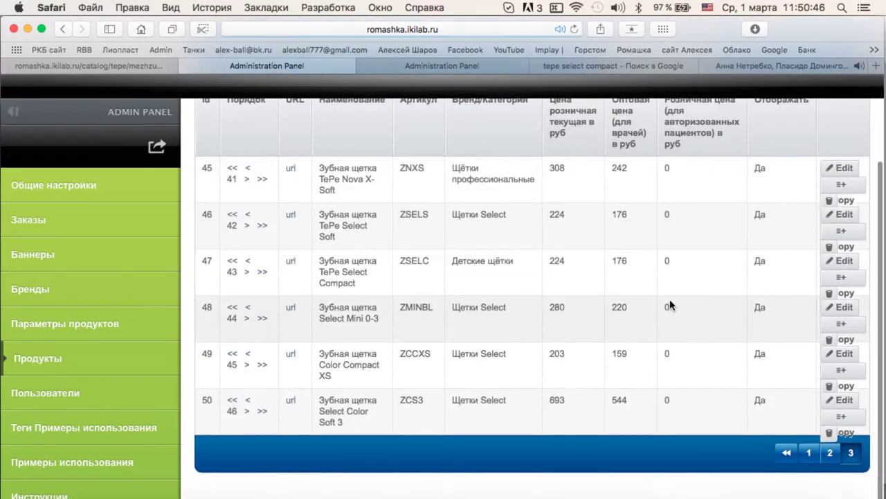
{"action": "left_click", "coordinate": [838, 307]}
{"action": "scroll", "coordinate": [439, 295], "scroll_direction": "down", "scroll_amount": 5}
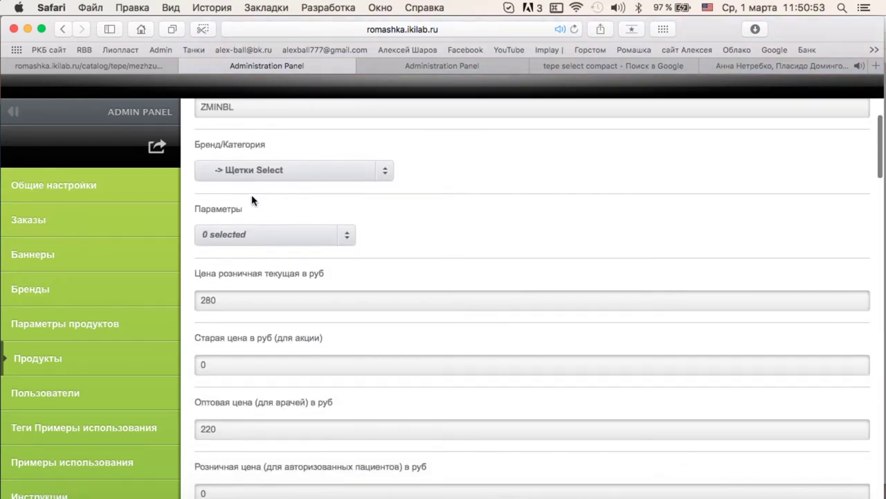
{"action": "scroll", "coordinate": [251, 174], "scroll_direction": "down", "scroll_amount": 1}
{"action": "left_click", "coordinate": [277, 124]}
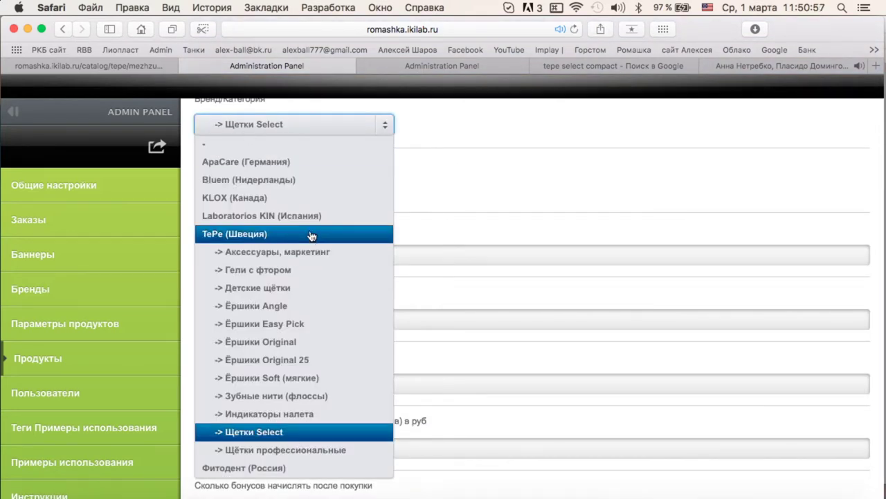
{"action": "left_click", "coordinate": [326, 286]}
{"action": "scroll", "coordinate": [469, 251], "scroll_direction": "down", "scroll_amount": 15}
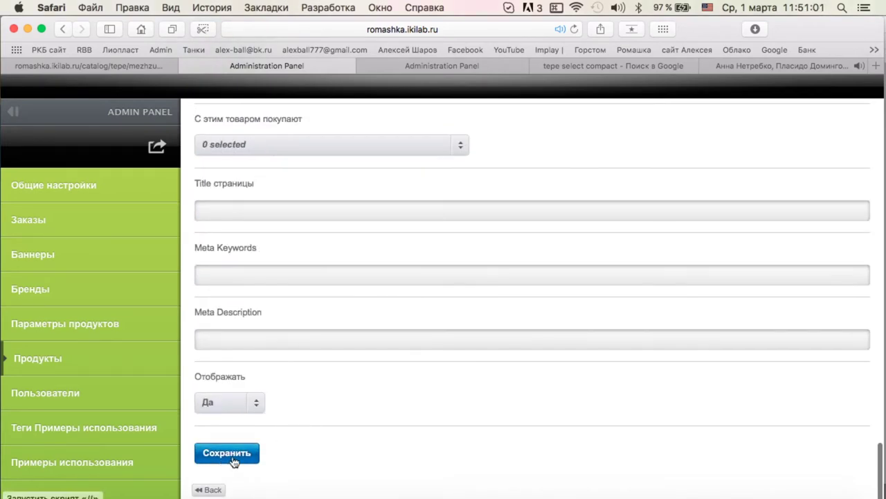
{"action": "left_click", "coordinate": [233, 460]}
{"action": "left_click", "coordinate": [209, 173]}
Move the Color Compact XS toothbrush to the Детские щётки category, save it and return to the product list
{"action": "scroll", "coordinate": [519, 311], "scroll_direction": "down", "scroll_amount": 5}
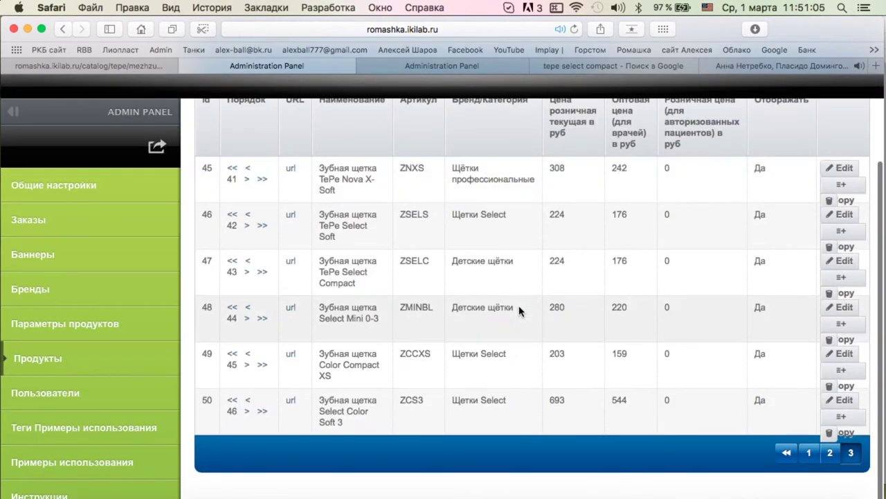
{"action": "left_click", "coordinate": [831, 356]}
{"action": "scroll", "coordinate": [323, 251], "scroll_direction": "down", "scroll_amount": 5}
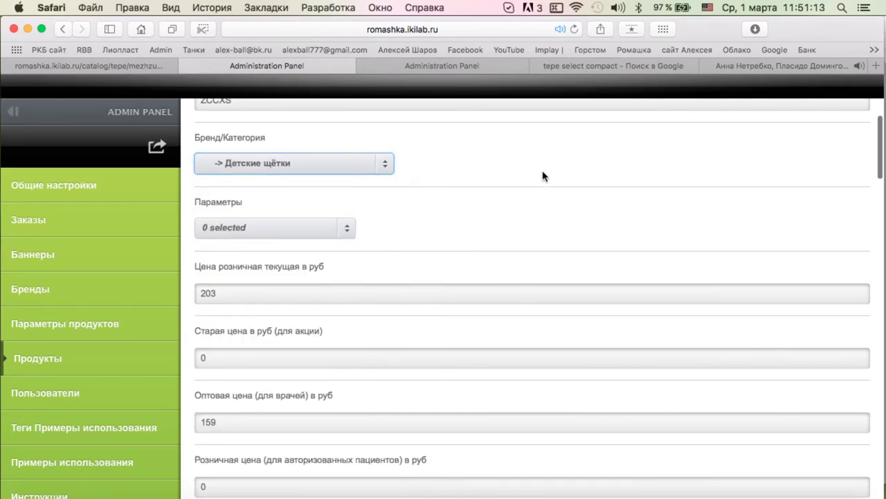
{"action": "scroll", "coordinate": [543, 177], "scroll_direction": "down", "scroll_amount": 15}
{"action": "left_click", "coordinate": [232, 455]}
{"action": "scroll", "coordinate": [204, 208], "scroll_direction": "up", "scroll_amount": 2}
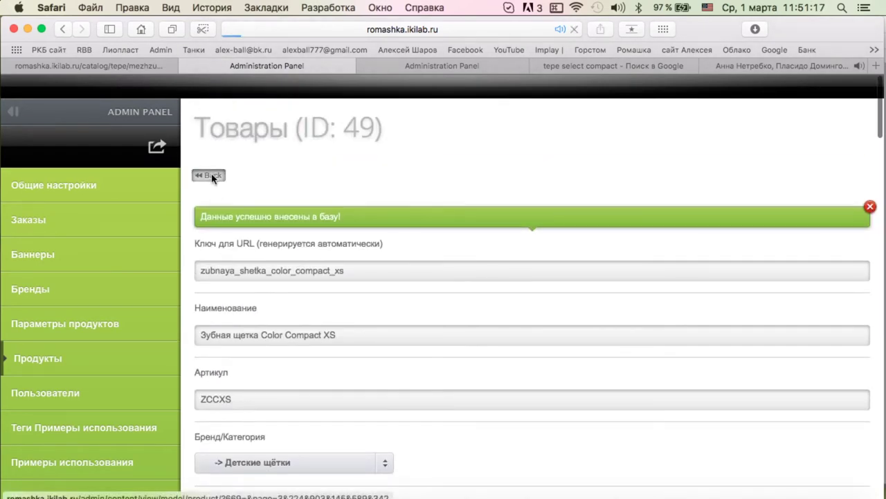
{"action": "left_click", "coordinate": [206, 192]}
Refresh the public shop catalogue and review the products in TePe's Ёршики Original category
{"action": "left_click", "coordinate": [163, 64]}
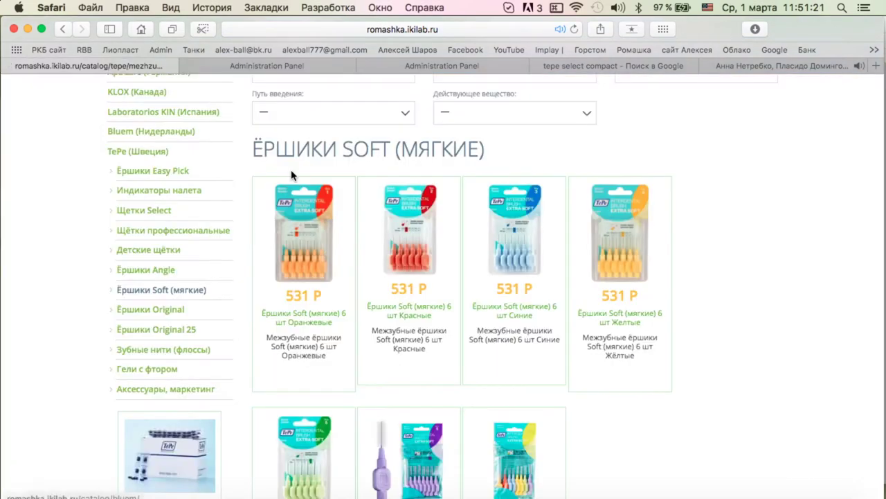
{"action": "key", "text": "super+r"}
{"action": "scroll", "coordinate": [48, 250], "scroll_direction": "down", "scroll_amount": 2}
{"action": "left_click", "coordinate": [170, 239]}
{"action": "scroll", "coordinate": [186, 248], "scroll_direction": "down", "scroll_amount": 7}
{"action": "left_click", "coordinate": [179, 245]}
{"action": "left_click", "coordinate": [178, 243]}
{"action": "scroll", "coordinate": [191, 212], "scroll_direction": "down", "scroll_amount": 10}
{"action": "scroll", "coordinate": [192, 210], "scroll_direction": "up", "scroll_amount": 8}
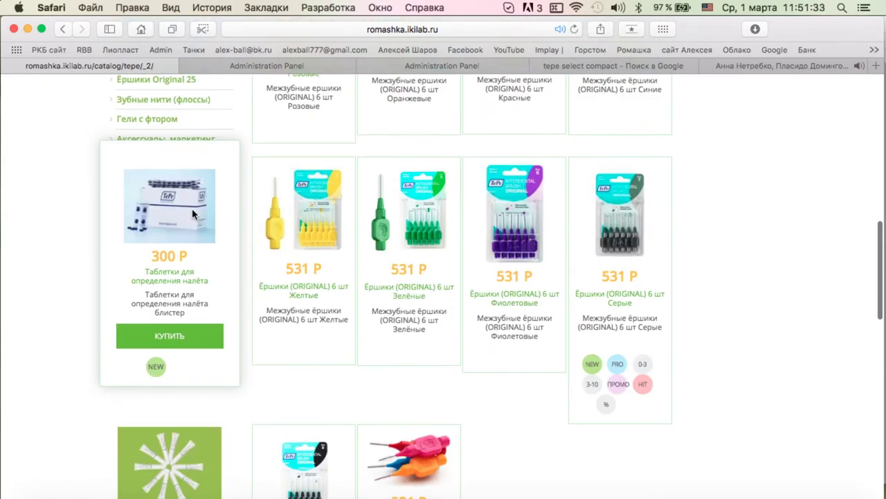
{"action": "scroll", "coordinate": [610, 263], "scroll_direction": "down", "scroll_amount": 10}
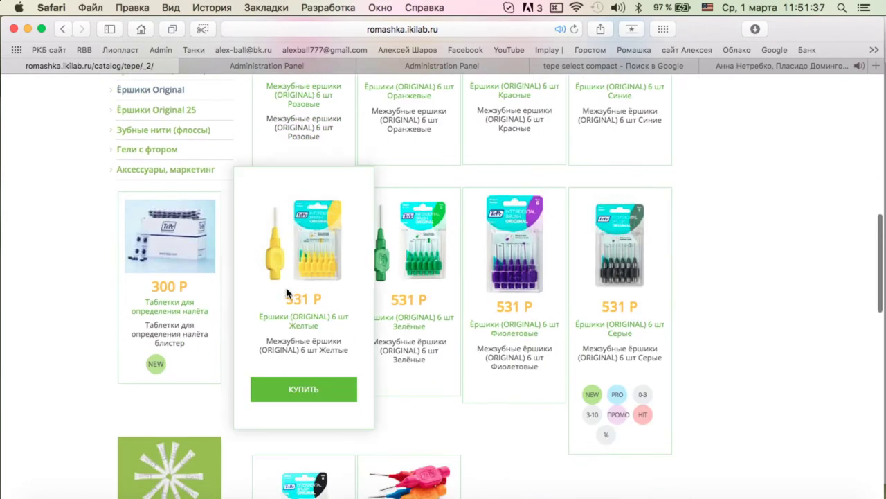
Open TePe's Ёршики Original 25 category in the public catalogue and review its products
{"action": "scroll", "coordinate": [421, 338], "scroll_direction": "up", "scroll_amount": 9}
{"action": "scroll", "coordinate": [165, 359], "scroll_direction": "up", "scroll_amount": 3}
{"action": "scroll", "coordinate": [161, 326], "scroll_direction": "down", "scroll_amount": 2}
{"action": "left_click", "coordinate": [159, 301]}
{"action": "scroll", "coordinate": [223, 273], "scroll_direction": "down", "scroll_amount": 6}
{"action": "scroll", "coordinate": [223, 274], "scroll_direction": "down", "scroll_amount": 1}
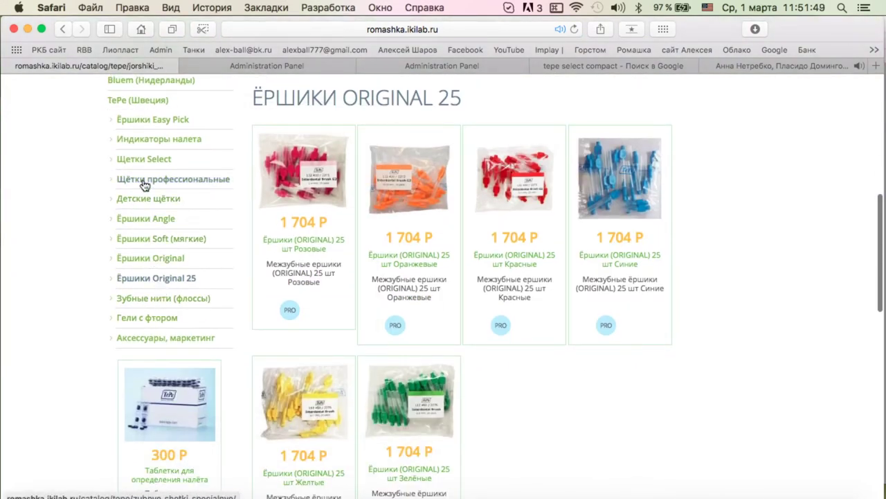
{"action": "scroll", "coordinate": [502, 241], "scroll_direction": "down", "scroll_amount": 4}
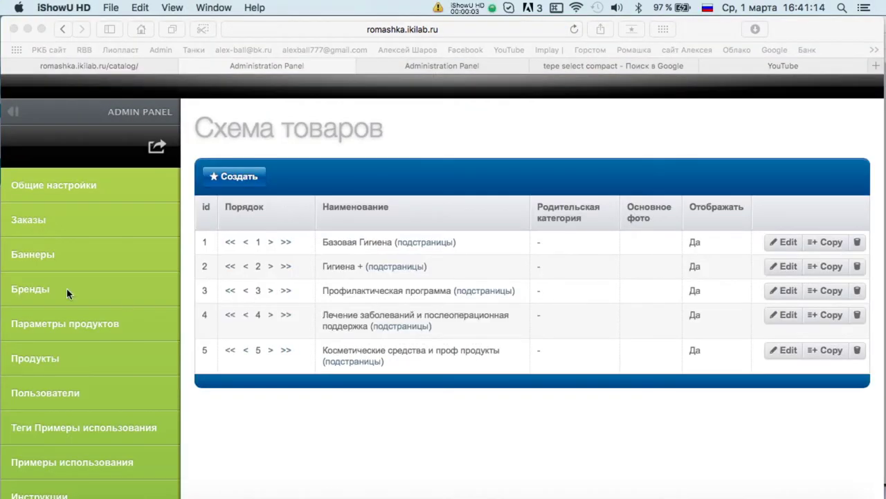
Return to the admin panel and open page 3 of the Продукты list with the toothbrush items
{"action": "left_click", "coordinate": [47, 357]}
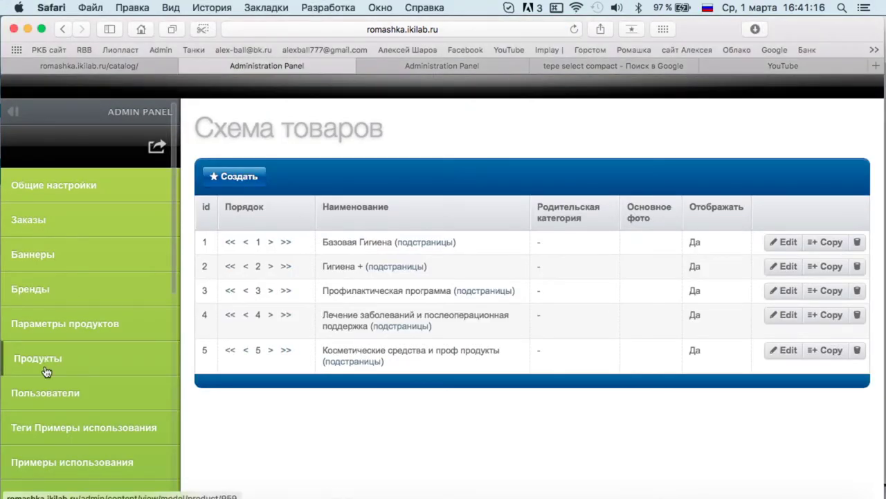
{"action": "left_click", "coordinate": [46, 356]}
{"action": "scroll", "coordinate": [732, 329], "scroll_direction": "down", "scroll_amount": 10}
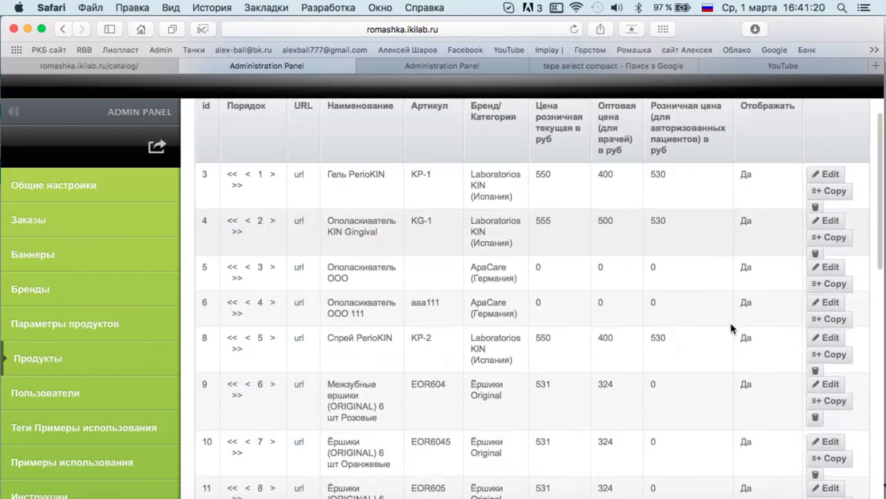
{"action": "left_click", "coordinate": [828, 448]}
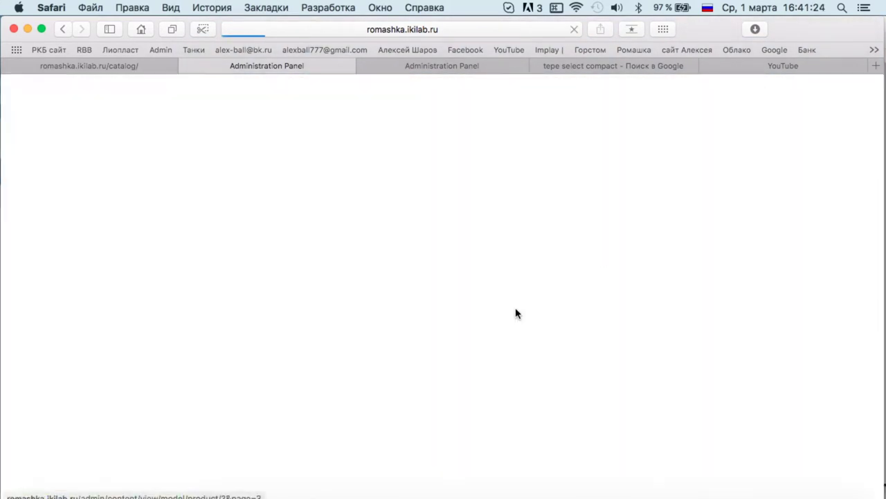
{"action": "scroll", "coordinate": [439, 221], "scroll_direction": "down", "scroll_amount": 1}
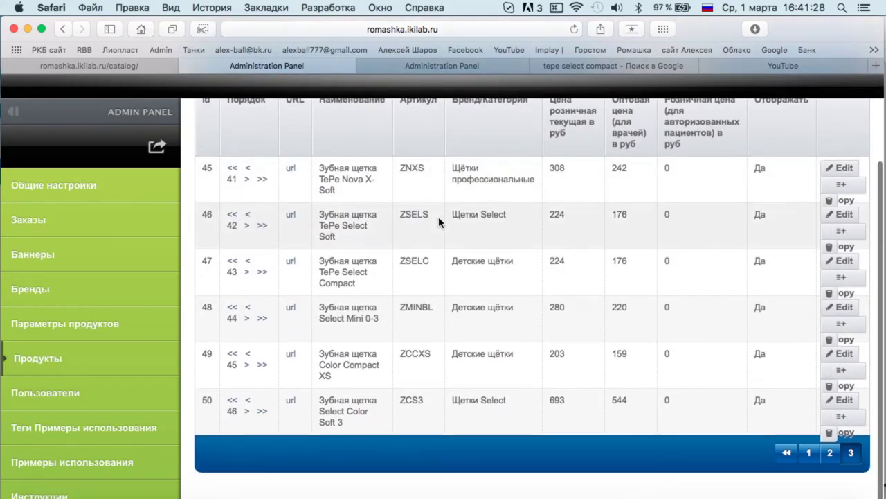
Look through the open document windows for the price list and close the unneeded Pages document
{"action": "key", "text": "ctrl+Up"}
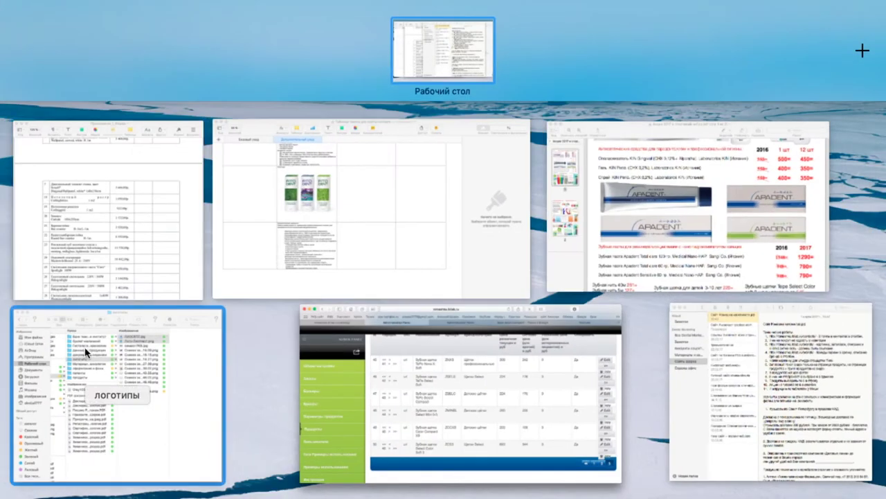
{"action": "left_click", "coordinate": [107, 245]}
{"action": "key", "text": "super+w"}
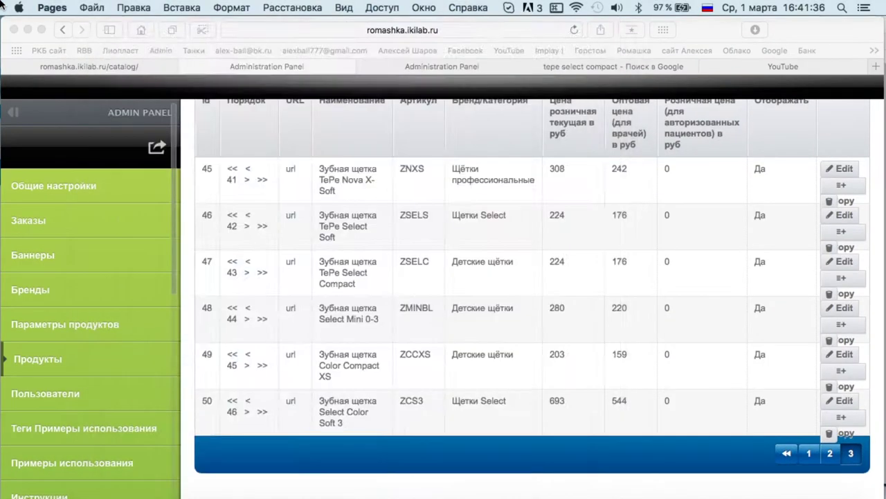
{"action": "key", "text": "ctrl+Up"}
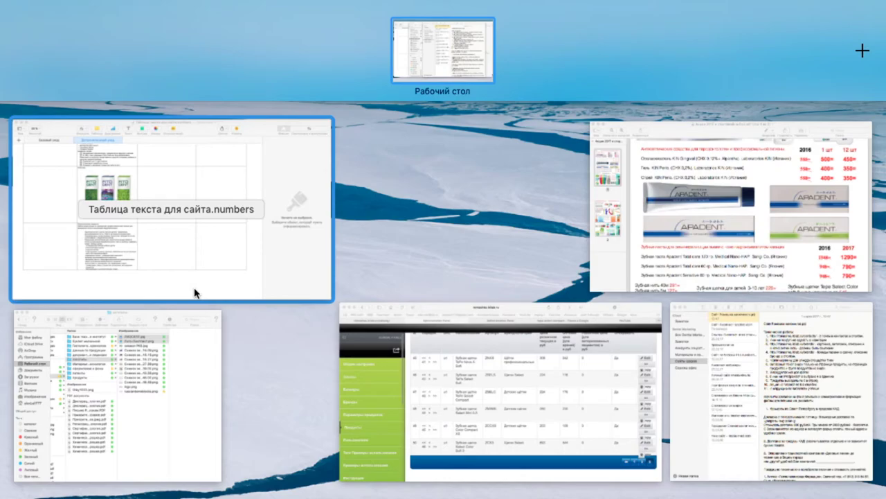
{"action": "left_click", "coordinate": [835, 483]}
{"action": "key", "text": "ctrl+Up"}
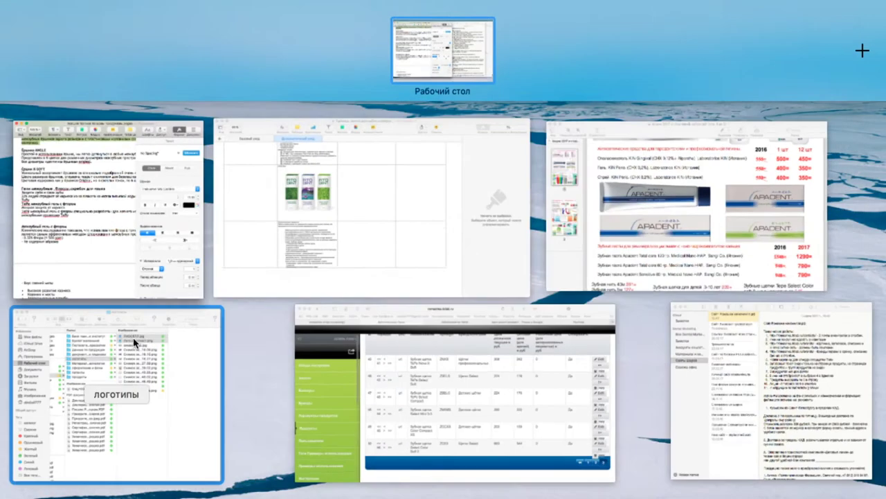
Open Акции 2017 и стартовый набор.pdf from the desktop folder of Ромашка catalogues and price lists in Finder
{"action": "left_click", "coordinate": [116, 393]}
{"action": "scroll", "coordinate": [299, 203], "scroll_direction": "left", "scroll_amount": 7}
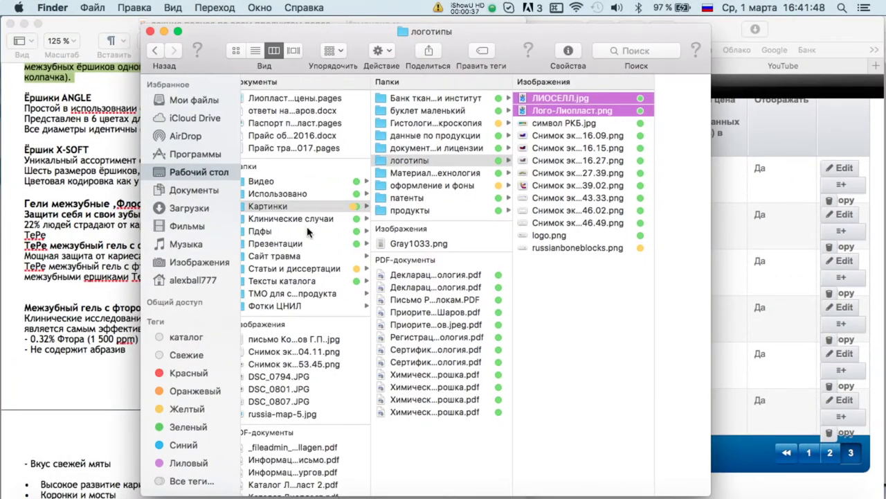
{"action": "left_click", "coordinate": [305, 207]}
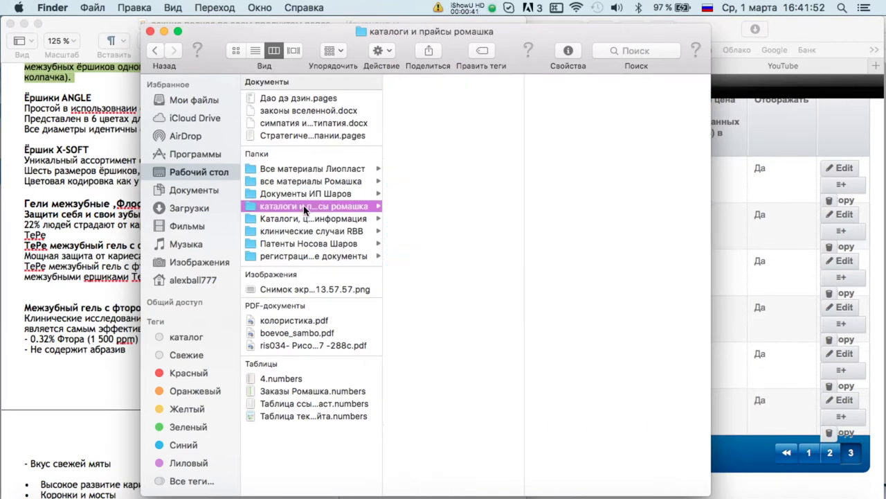
{"action": "double_click", "coordinate": [441, 137]}
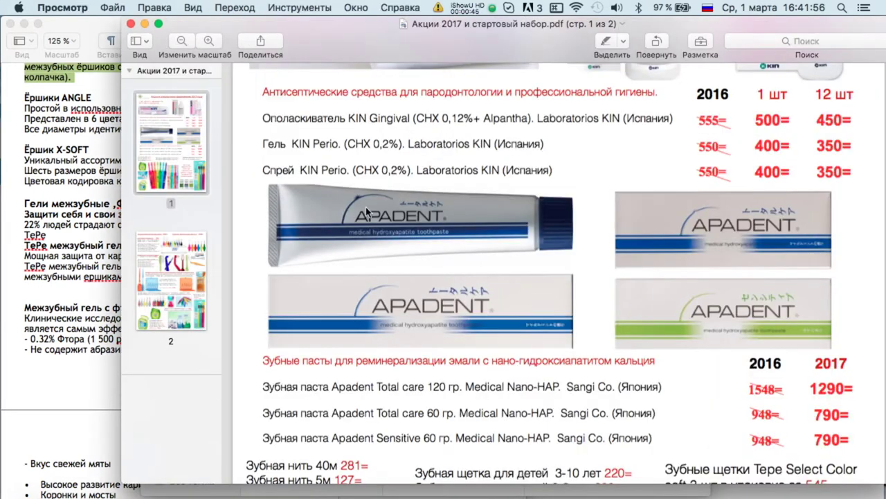
Open the Прайс Ромашка price list PDFs and find the blister toothbrush section in Прайс Ромашка 1.pdf
{"action": "key", "text": "ctrl+Up"}
{"action": "left_click", "coordinate": [292, 265]}
{"action": "double_click", "coordinate": [455, 152]}
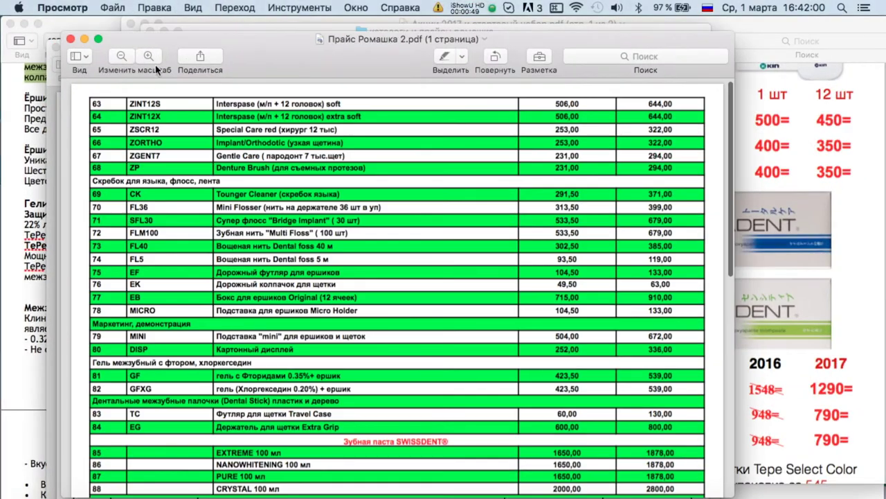
{"action": "double_click", "coordinate": [281, 49]}
{"action": "scroll", "coordinate": [277, 267], "scroll_direction": "down", "scroll_amount": 3}
{"action": "scroll", "coordinate": [278, 267], "scroll_direction": "down", "scroll_amount": 10}
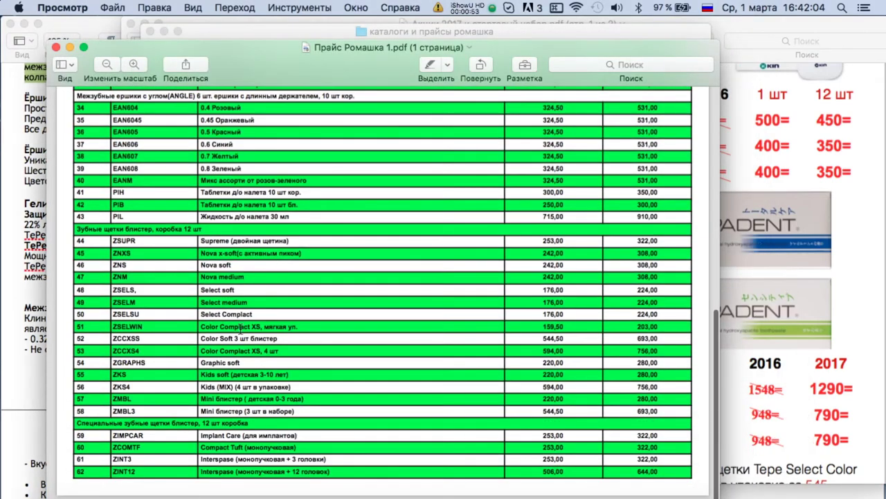
Check the Color Compact XS 4-piece entry in the price list and compare it with the 2017 promotions PDF
{"action": "left_click", "coordinate": [296, 339]}
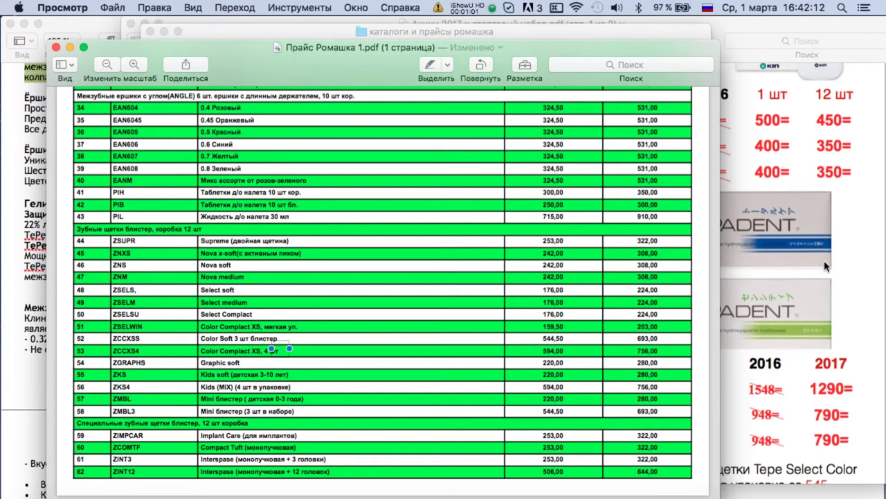
{"action": "left_click", "coordinate": [851, 284]}
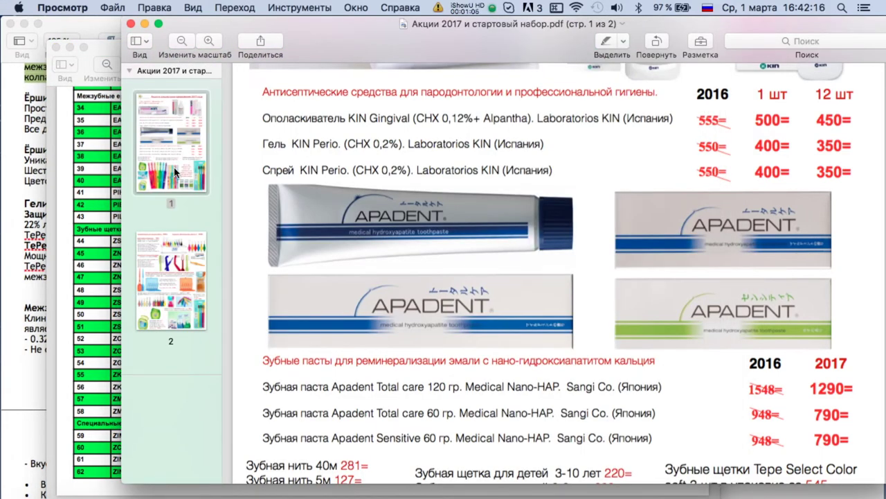
{"action": "left_click", "coordinate": [91, 199]}
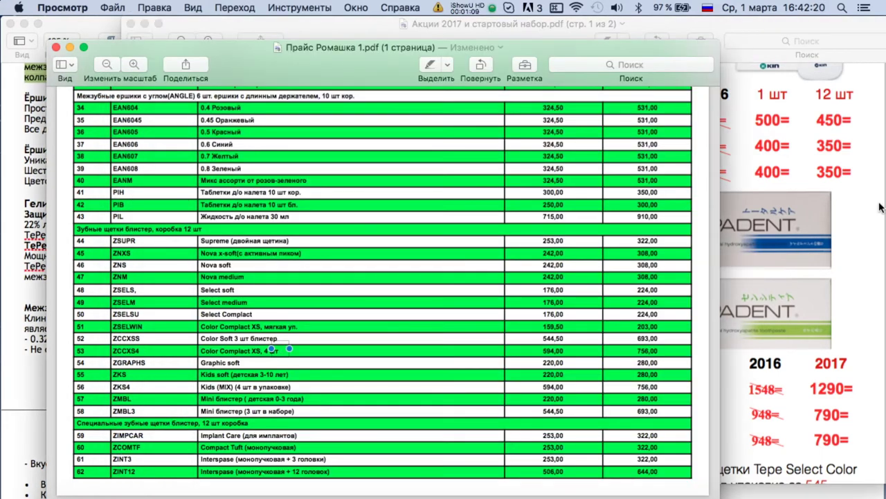
Switch back to the admin product list in Safari and make a copy of the Color Compact XS toothbrush
{"action": "key", "text": "ctrl+Up"}
{"action": "left_click", "coordinate": [614, 382]}
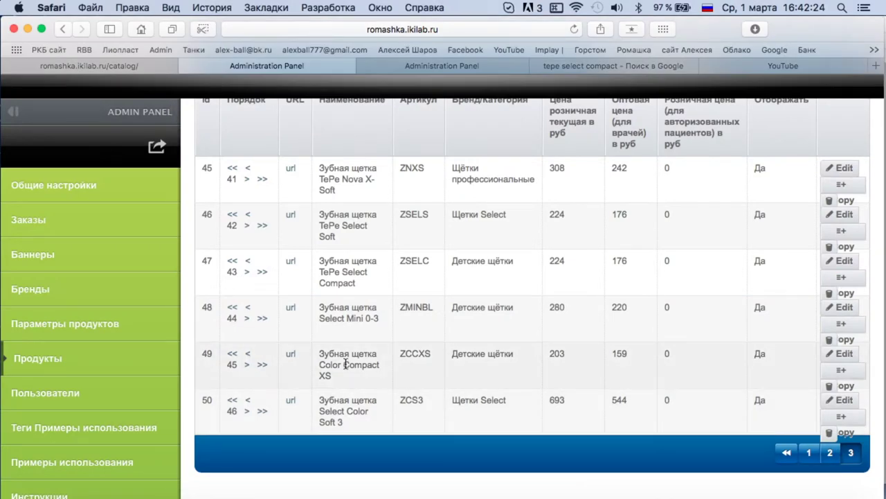
{"action": "key", "text": "super+minus"}
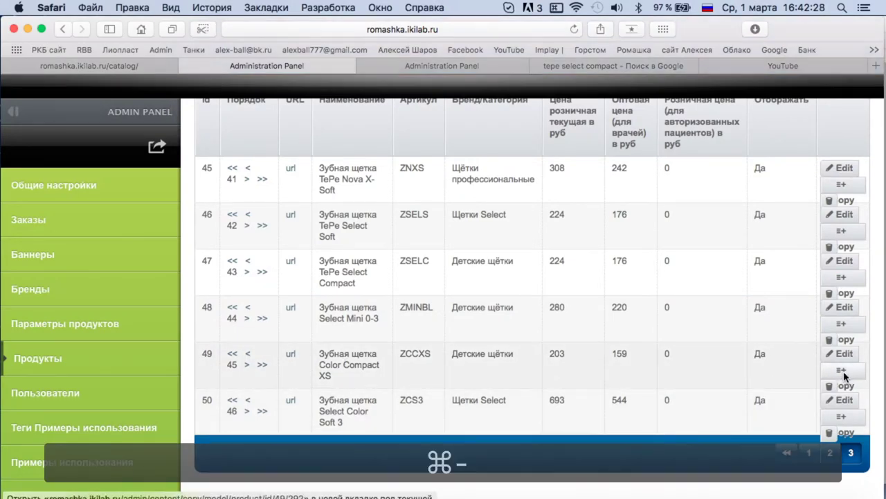
{"action": "left_click", "coordinate": [834, 354]}
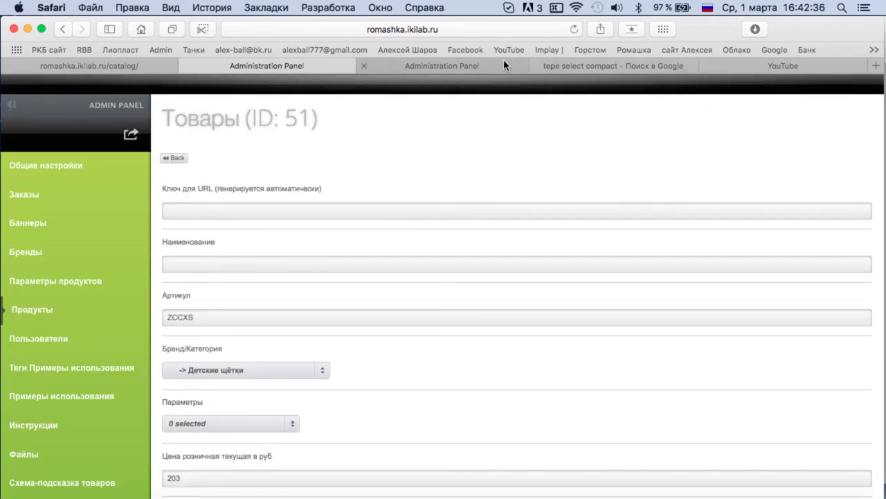
Name the copied product Зубная щетка Color Compact XS 4 шт, reusing the original's name, and set its article to ZCCXS4
{"action": "left_click", "coordinate": [503, 61]}
{"action": "left_click_drag", "start_coordinate": [299, 354], "coordinate": [326, 372]}
{"action": "key", "text": "super+c"}
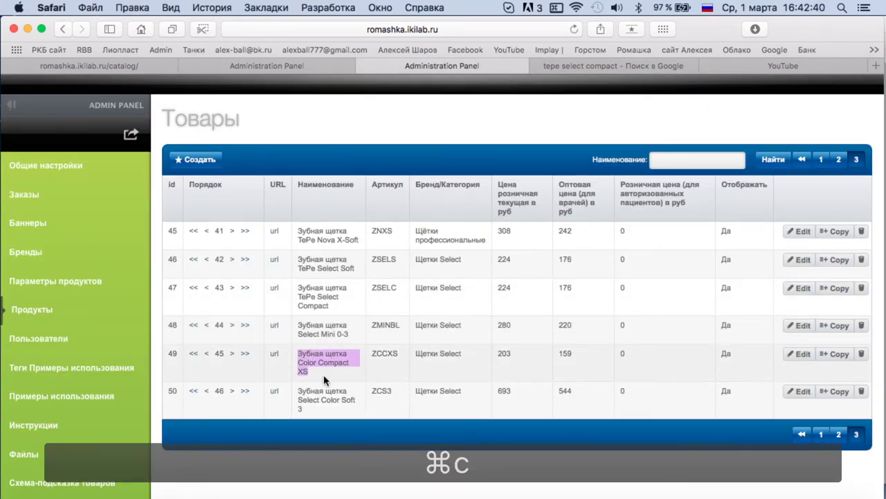
{"action": "left_click", "coordinate": [215, 64]}
{"action": "left_click", "coordinate": [227, 264]}
{"action": "key", "text": "super+v"}
{"action": "left_click", "coordinate": [222, 318]}
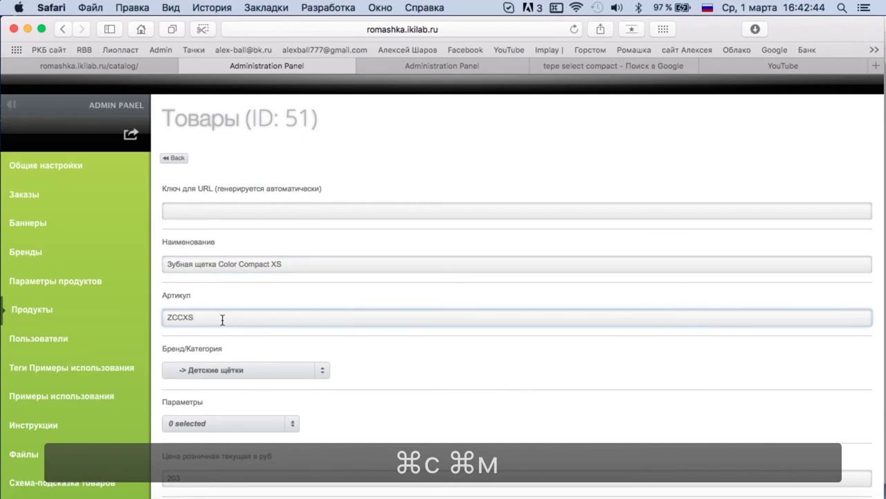
{"action": "left_click", "coordinate": [332, 264]}
{"action": "type", "text": "4 шт"}
Check the 4-piece set in the price list and set its retail price to 756 and its wholesale price to 594
{"action": "scroll", "coordinate": [354, 315], "scroll_direction": "down", "scroll_amount": 5}
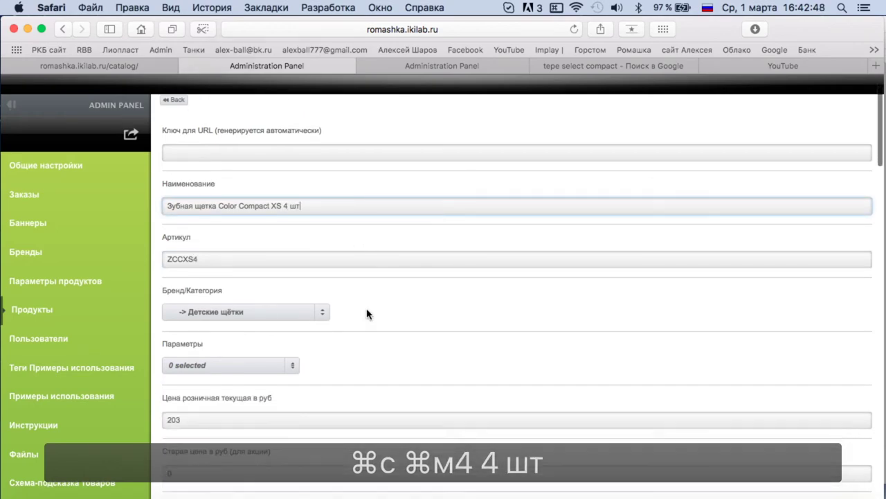
{"action": "scroll", "coordinate": [340, 303], "scroll_direction": "down", "scroll_amount": 10}
{"action": "scroll", "coordinate": [340, 303], "scroll_direction": "up", "scroll_amount": 8}
{"action": "mouse_move", "coordinate": [1, 5]}
{"action": "left_click", "coordinate": [359, 385]}
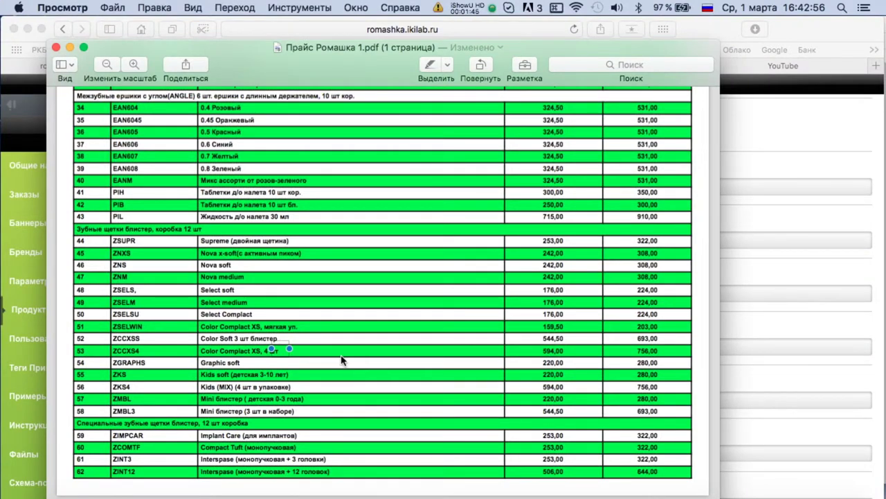
{"action": "left_click", "coordinate": [744, 334]}
{"action": "double_click", "coordinate": [212, 185]}
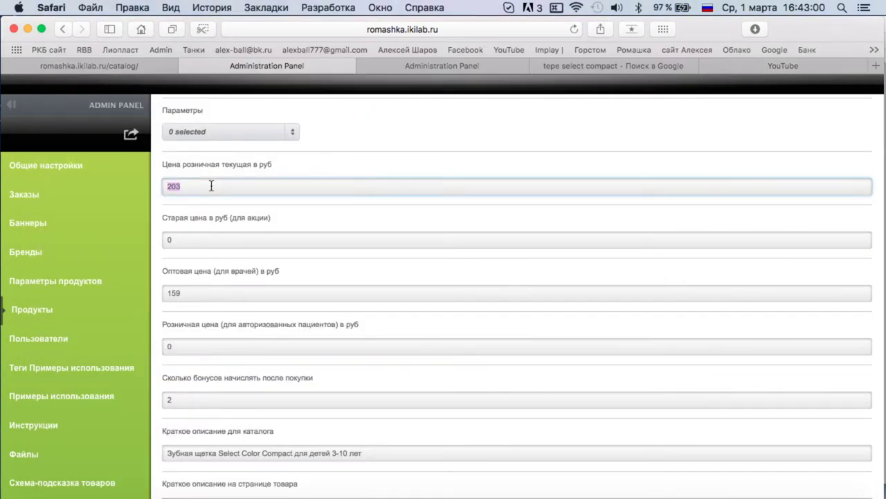
{"action": "type", "text": "756"}
{"action": "double_click", "coordinate": [197, 296]}
{"action": "type", "text": "594"}
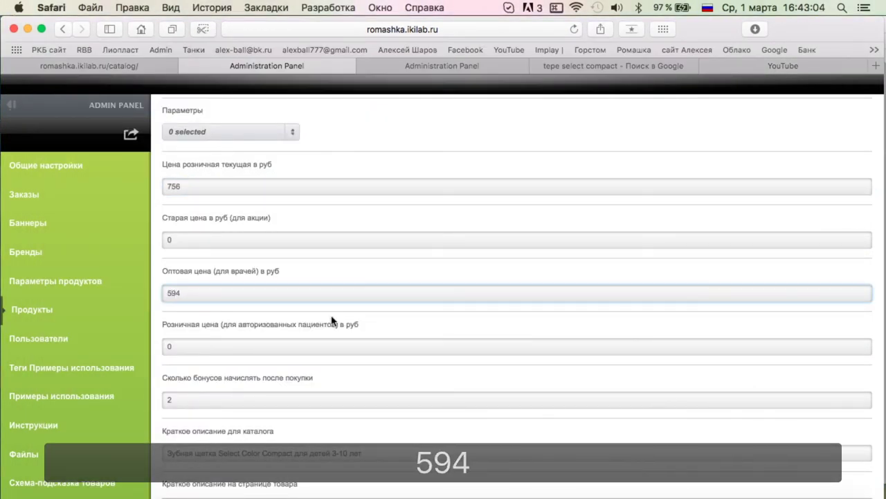
Add "4 шт в упаковке" to the end of the product's short catalogue description
{"action": "scroll", "coordinate": [240, 264], "scroll_direction": "down", "scroll_amount": 5}
{"action": "scroll", "coordinate": [419, 206], "scroll_direction": "down", "scroll_amount": 1}
{"action": "left_click", "coordinate": [375, 201]}
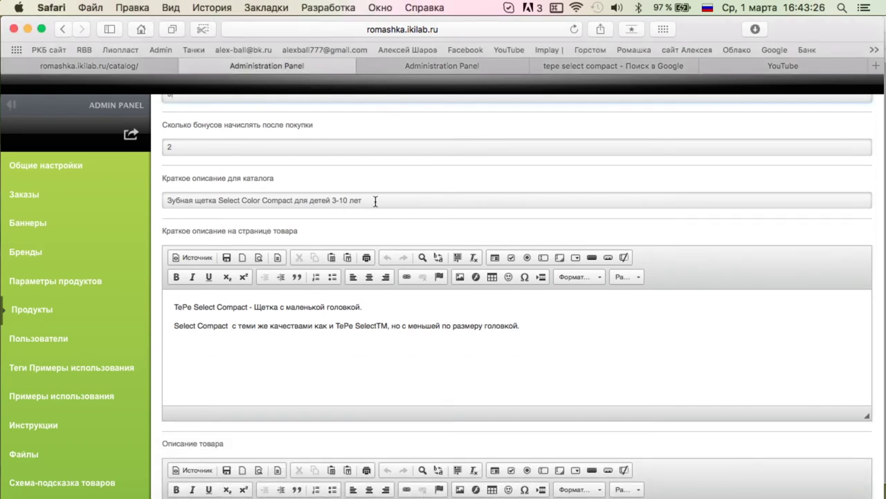
{"action": "type", "text": "4 шт в упаковке"}
{"action": "scroll", "coordinate": [348, 274], "scroll_direction": "down", "scroll_amount": 2}
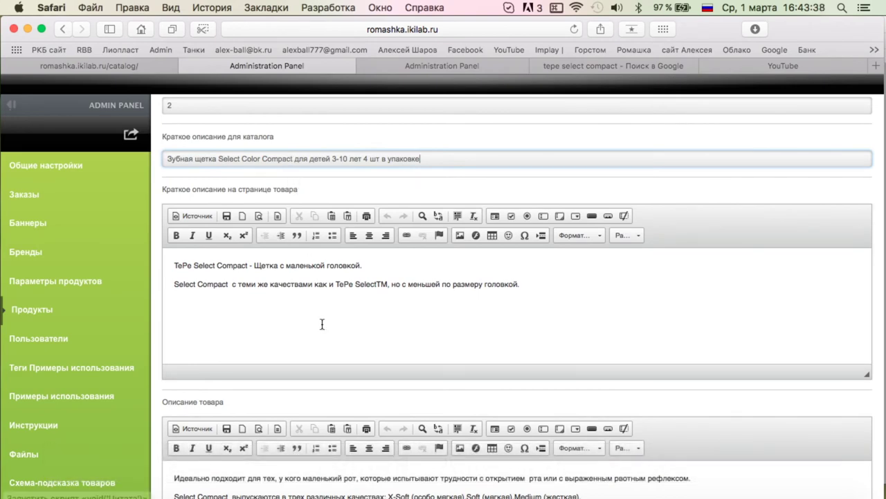
Upload the TePe compact soft colored and TePe colour compact images from the селект folder as product photos and review the icon settings
{"action": "scroll", "coordinate": [322, 324], "scroll_direction": "down", "scroll_amount": 10}
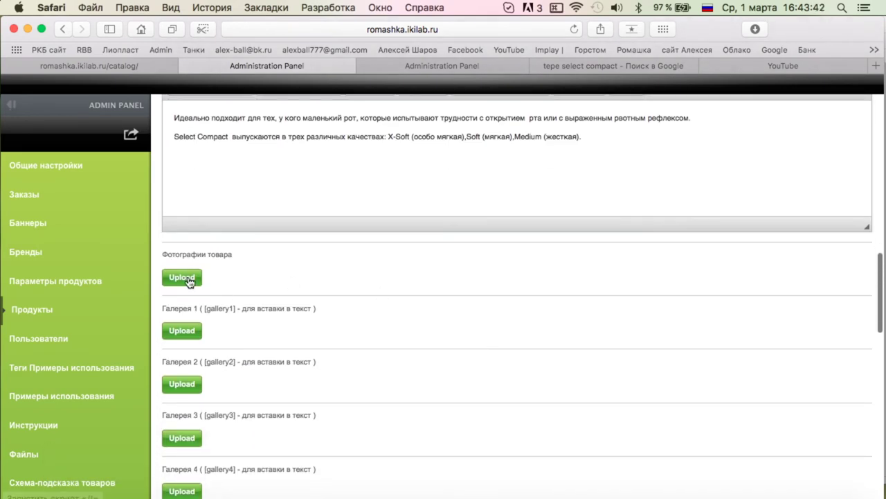
{"action": "left_click", "coordinate": [187, 279]}
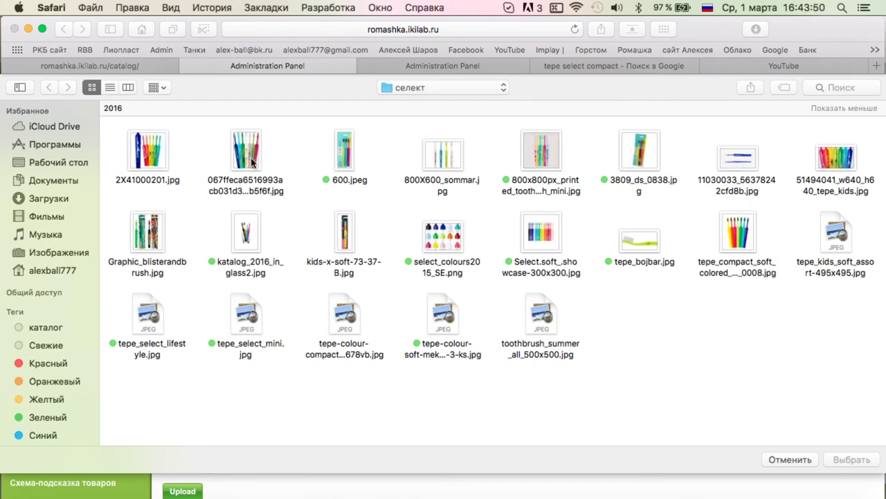
{"action": "left_click", "coordinate": [748, 239]}
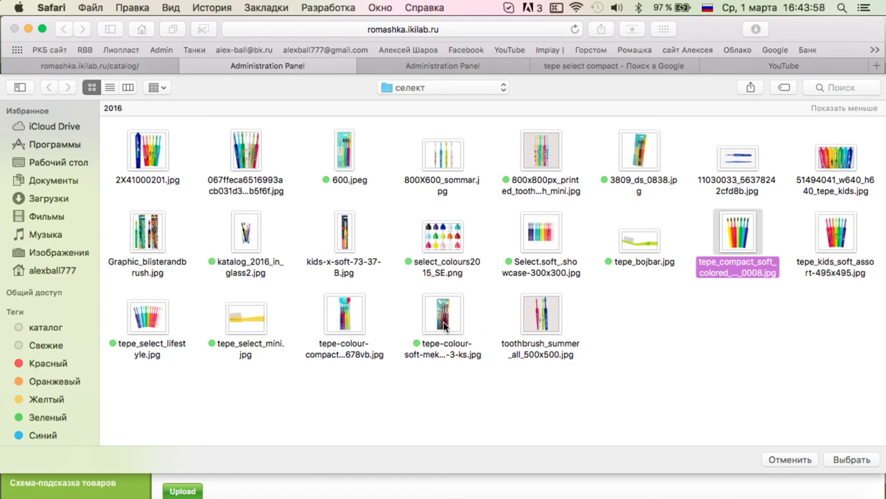
{"action": "left_click", "coordinate": [348, 318], "text": "super"}
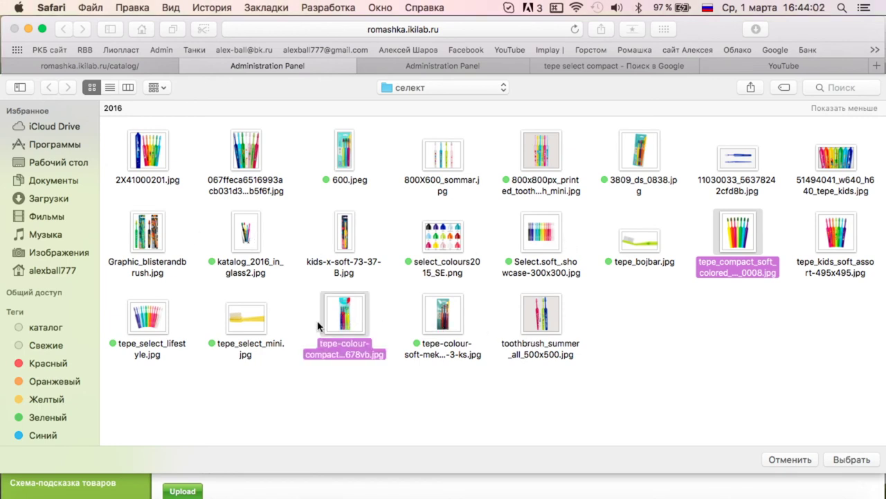
{"action": "right_click", "coordinate": [332, 322]}
{"action": "left_click", "coordinate": [403, 392]}
{"action": "key", "text": "Return"}
{"action": "scroll", "coordinate": [340, 284], "scroll_direction": "down", "scroll_amount": 3}
{"action": "scroll", "coordinate": [340, 283], "scroll_direction": "down", "scroll_amount": 10}
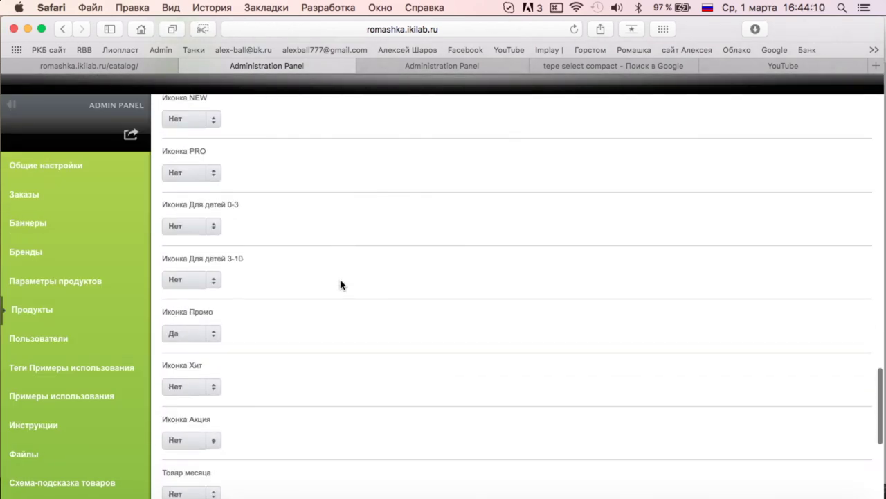
{"action": "scroll", "coordinate": [340, 284], "scroll_direction": "up", "scroll_amount": 3}
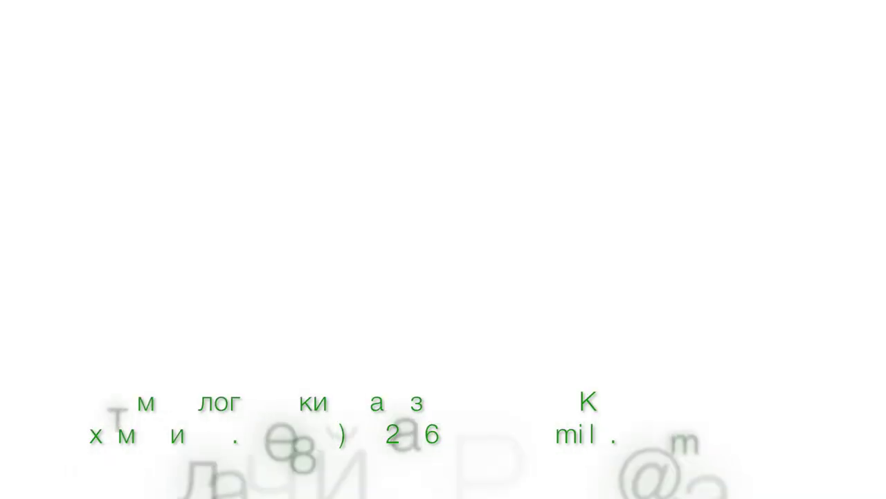